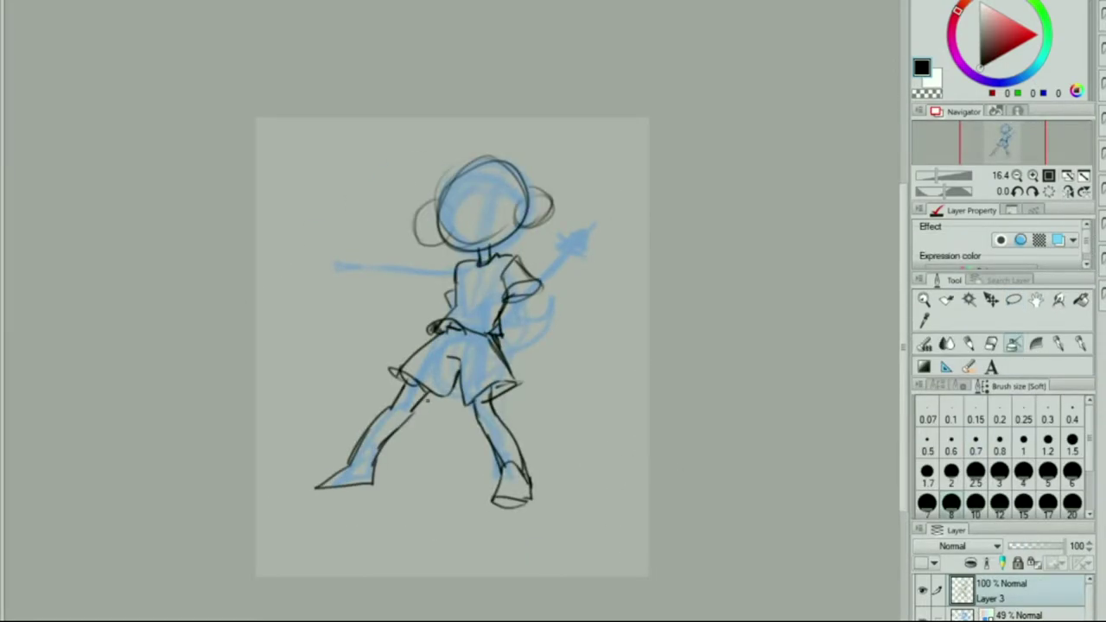
Step: Darken the outlines of both round ears and sketch a small curved mouth on the head
scroll(546, 444, up, 2)
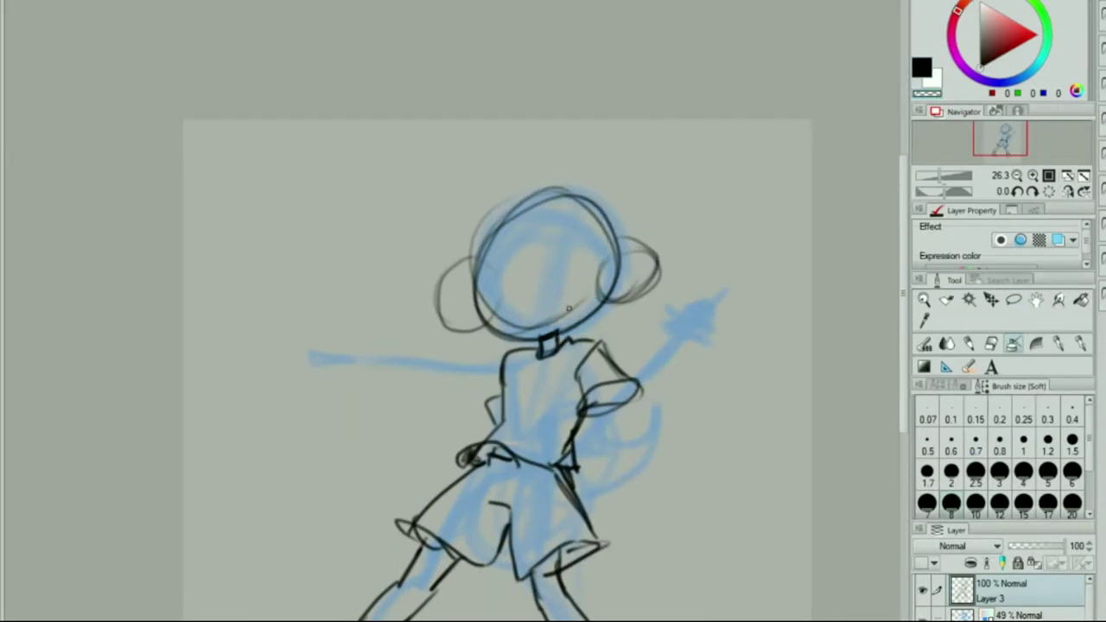
drag(475, 264, 497, 329)
drag(506, 248, 537, 242)
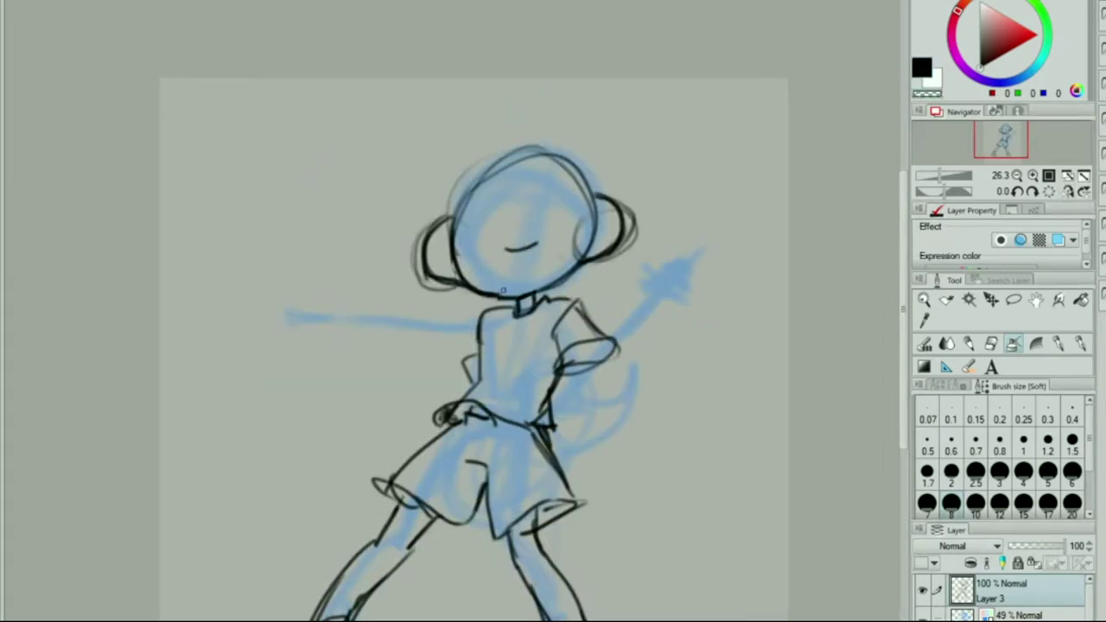
Step: Sketch the eyes and eyebrows, and rough out a guitar gripped by one hand on a separate layer
drag(471, 197, 509, 185)
mouse_move(691, 248)
mouse_down()
mouse_move(493, 457)
mouse_move(740, 190)
mouse_up()
drag(484, 346, 571, 389)
Step: Transform the guitar sketch so it fits diagonally across the character's body
key(ctrl+t)
drag(489, 370, 444, 407)
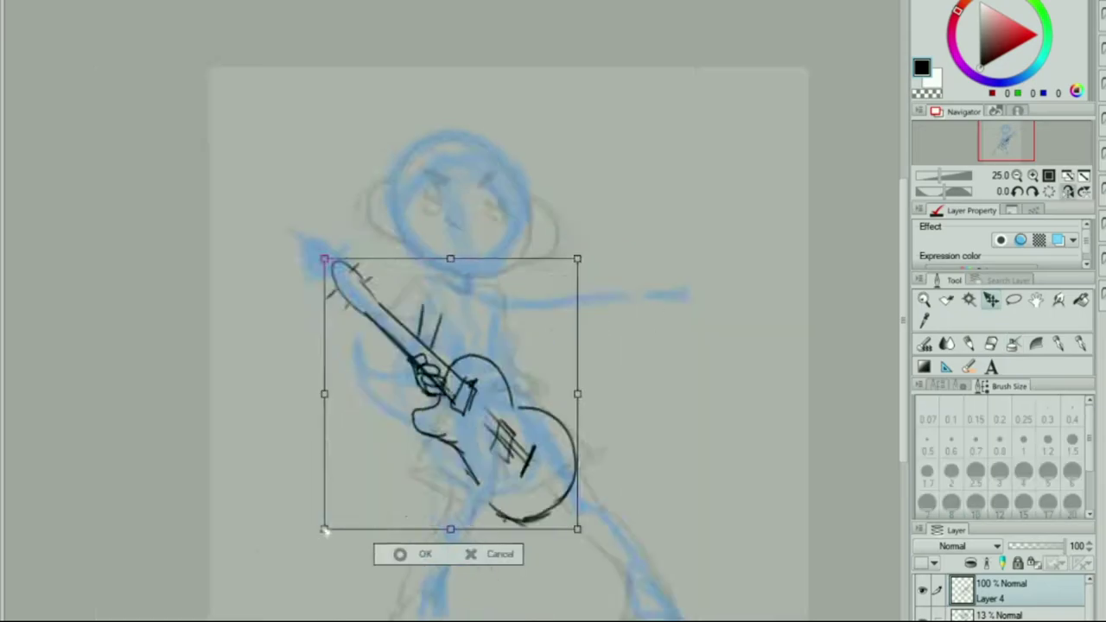
key(Return)
Step: Sketch the cap, bangs and angry eyes on the head, and transform the lassoed head area
drag(328, 139, 518, 155)
drag(501, 194, 389, 173)
drag(260, 285, 605, 216)
key(ctrl+t)
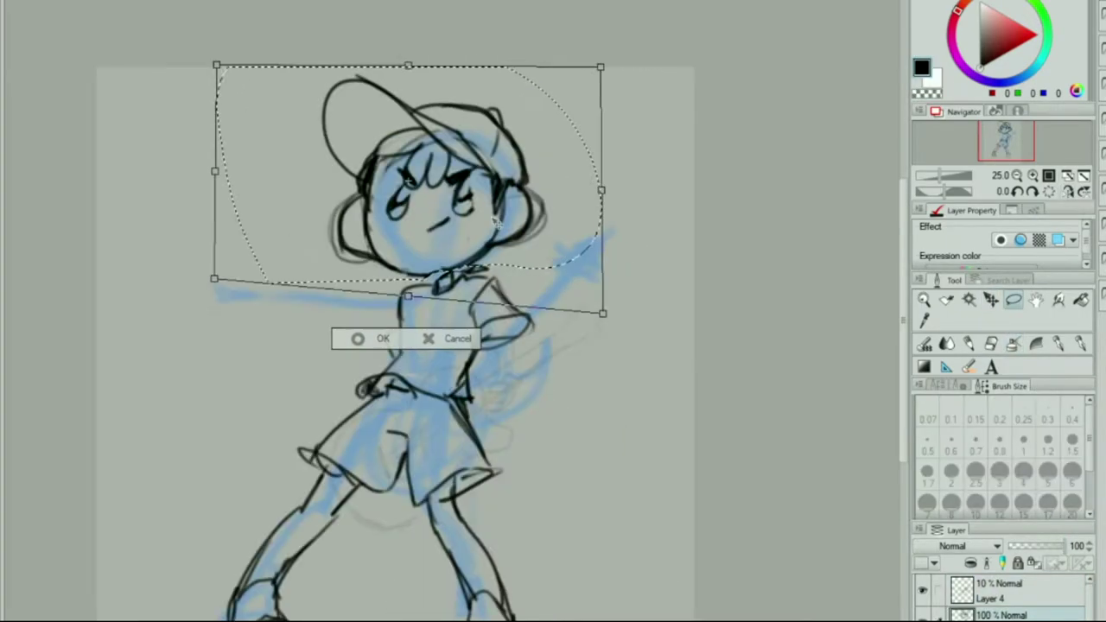
Step: Shrink the lassoed body and legs below the head, and clear the selection
drag(432, 190, 432, 346)
key(Return)
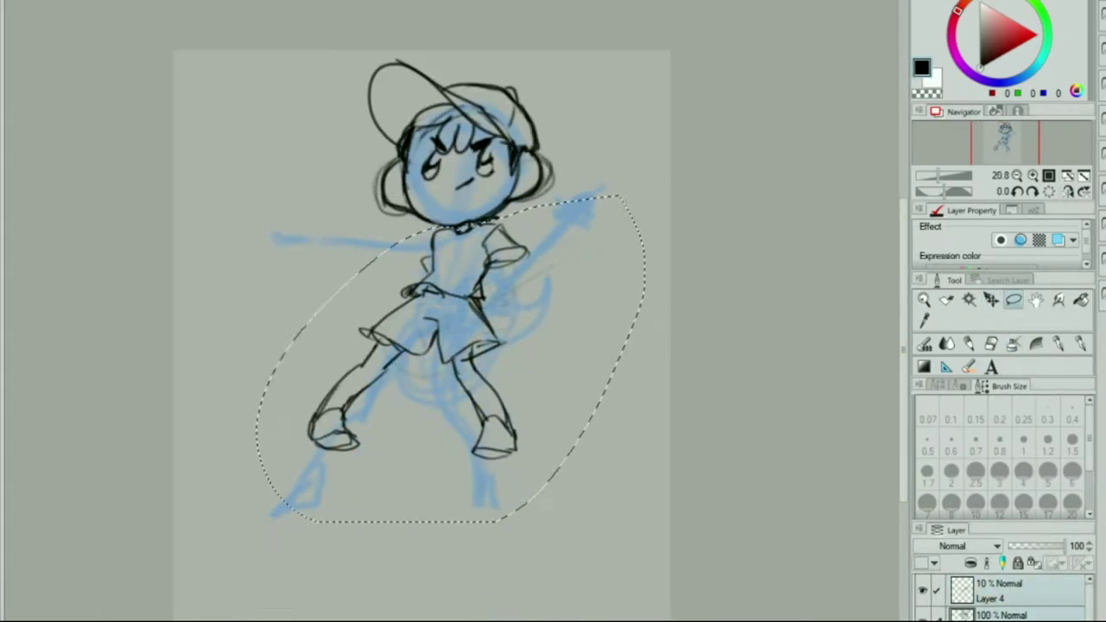
key(ctrl+d)
Step: Sketch a laced boot on one foot and add a mirrored copy of it on the other foot
drag(476, 449, 545, 518)
key(h)
mouse_move(346, 449)
mouse_down()
mouse_move(432, 527)
mouse_move(440, 519)
mouse_up()
drag(484, 449, 553, 562)
key(ctrl+c)
key(ctrl+v)
key(h)
key(ctrl+t)
key(Return)
key(h)
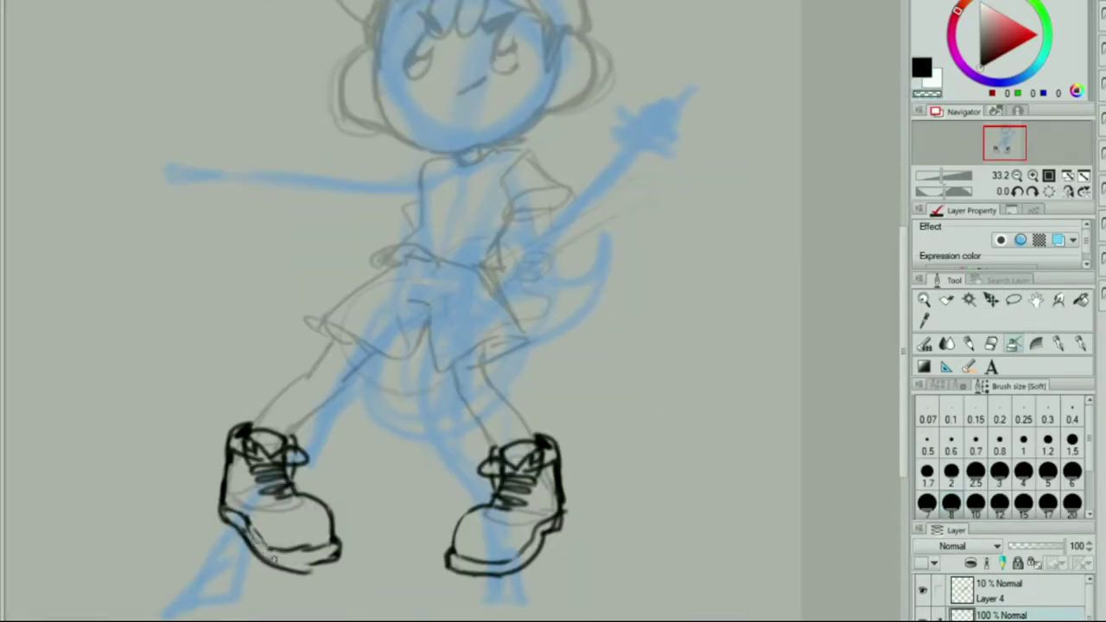
Step: Lasso the two boots and transform them to fit the ends of the legs
key(ctrl+minus)
key(h)
drag(432, 52, 639, 121)
key(h)
drag(346, 458, 654, 588)
key(ctrl+t)
key(Return)
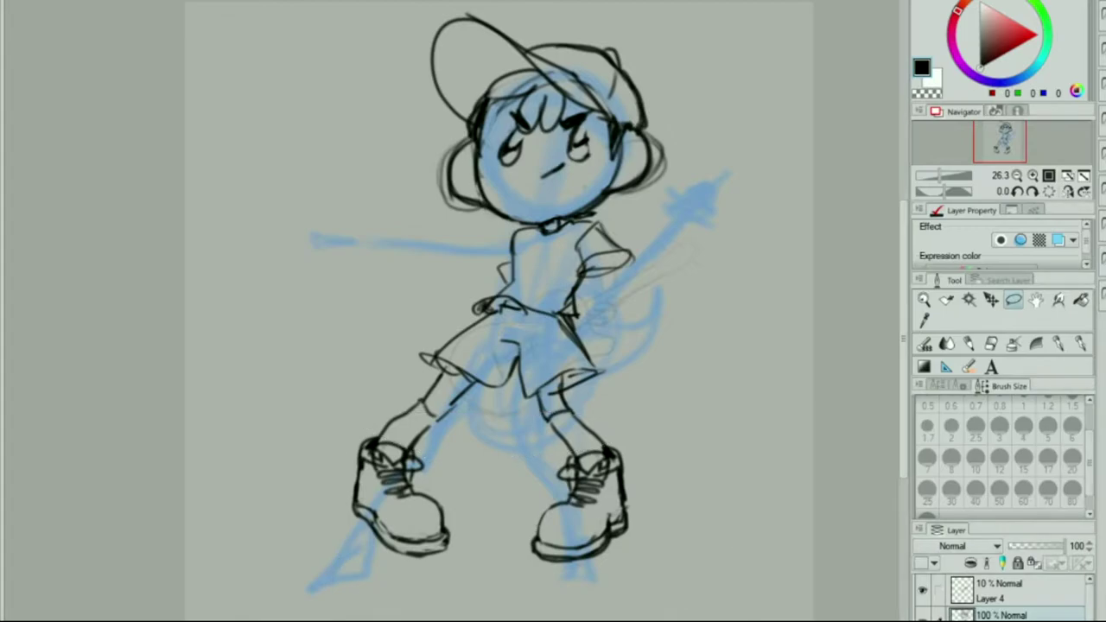
Step: Lasso the torso area and transform it to fit beneath the head
drag(437, 202, 636, 327)
key(ctrl+t)
key(Return)
Step: Place the guitar sketch across the hips and clear the old cap brim and bangs
drag(432, 449, 683, 337)
drag(460, 26, 461, 115)
key(p)
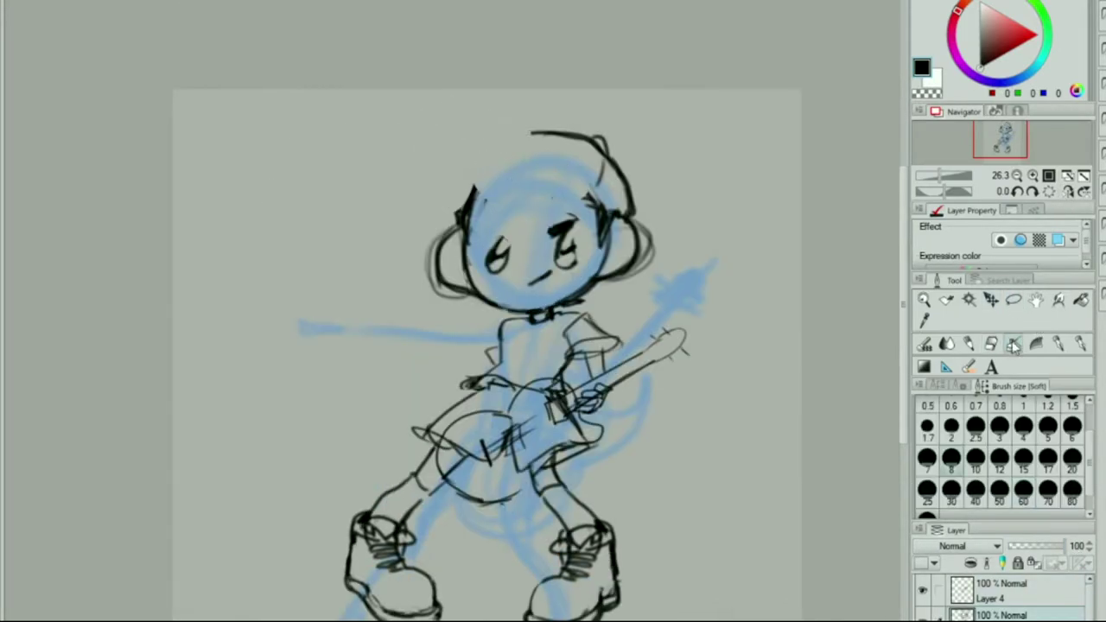
Step: Redraw the cap, bangs, eyes and eyebrows, and give the face an open mouth
key(e)
drag(553, 156, 605, 190)
drag(519, 142, 605, 138)
drag(534, 285, 554, 271)
drag(495, 233, 510, 260)
drag(560, 232, 574, 260)
drag(489, 221, 518, 227)
drag(553, 220, 579, 226)
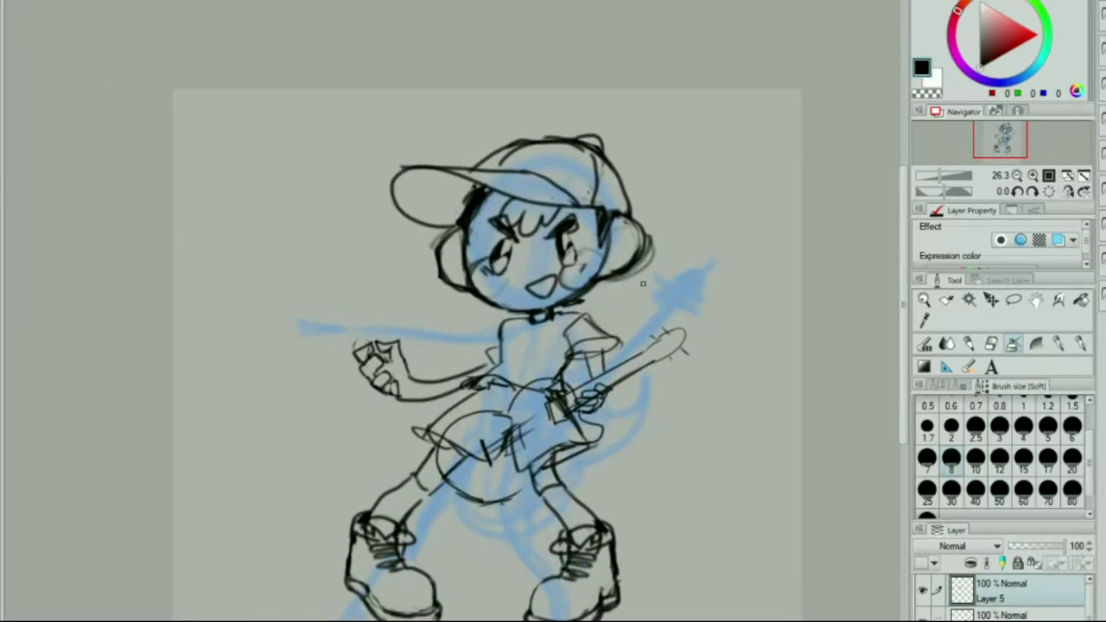
Step: Sketch the hand gripping the guitar neck on its own layer above the blue guitar guide
key(h)
key(h)
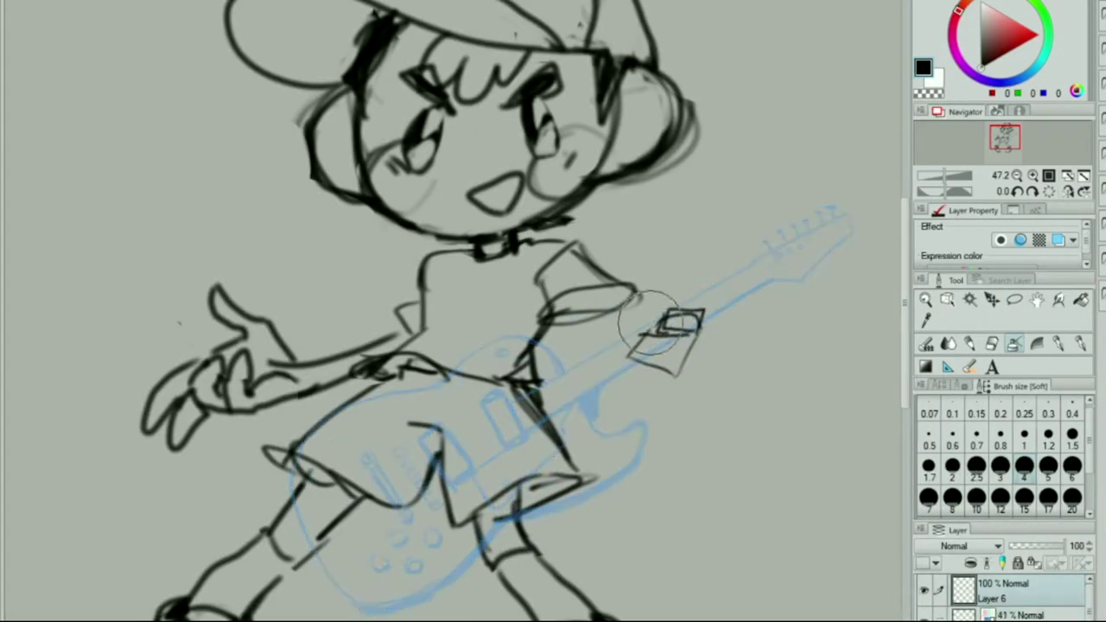
key(h)
key(ctrl+minus)
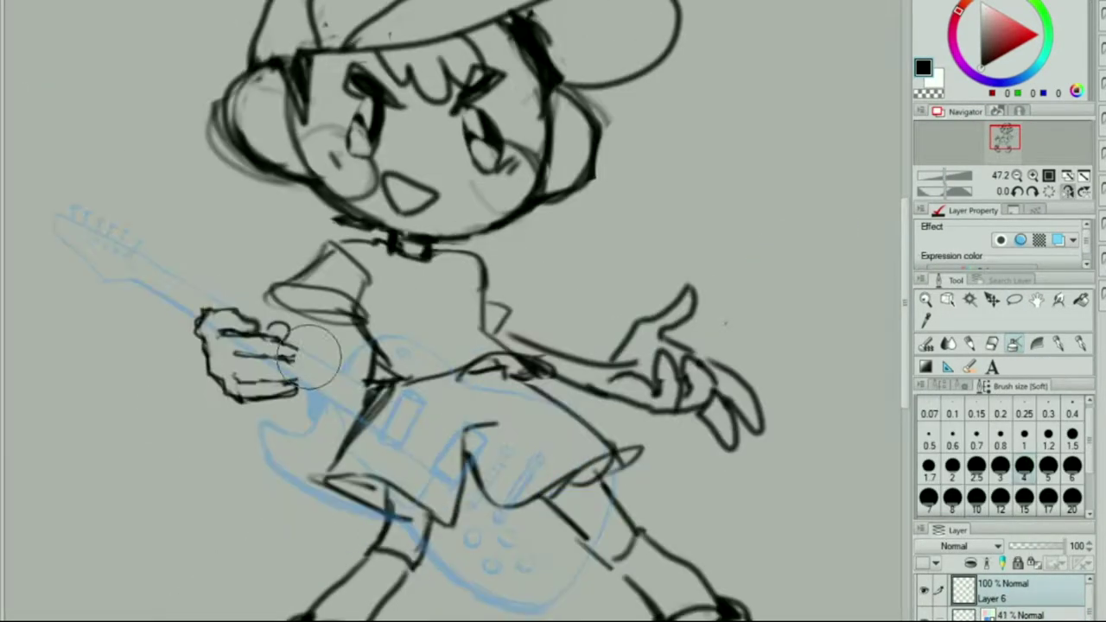
key(h)
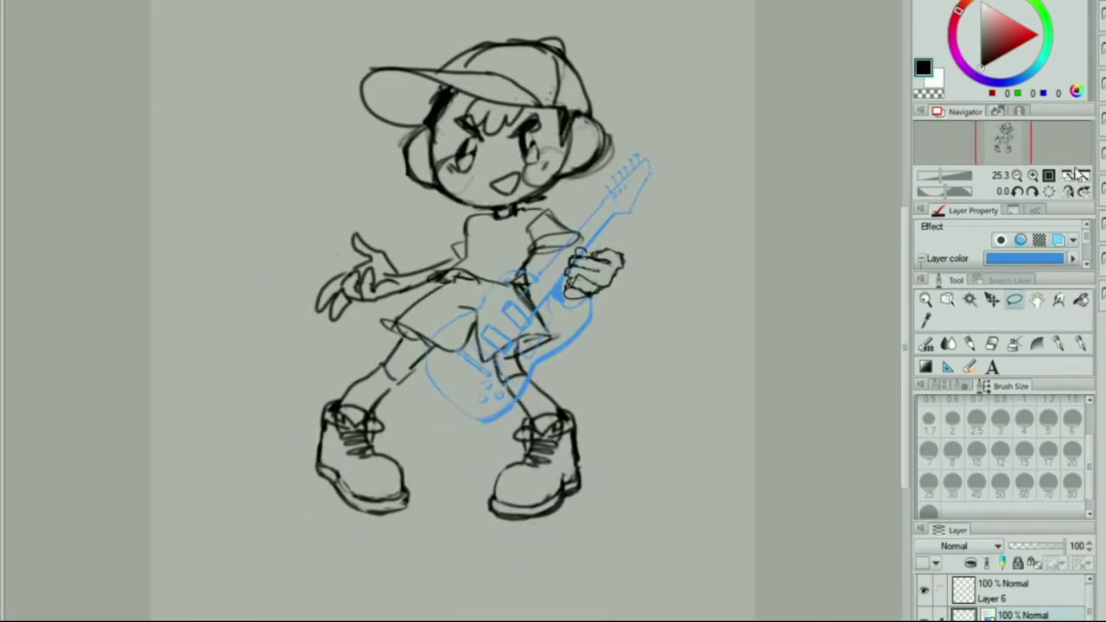
Step: Refine the sketch with a detailed guitar, dark cuffs, and shading under the cap brim and in the hair
key(h)
key(h)
key(h)
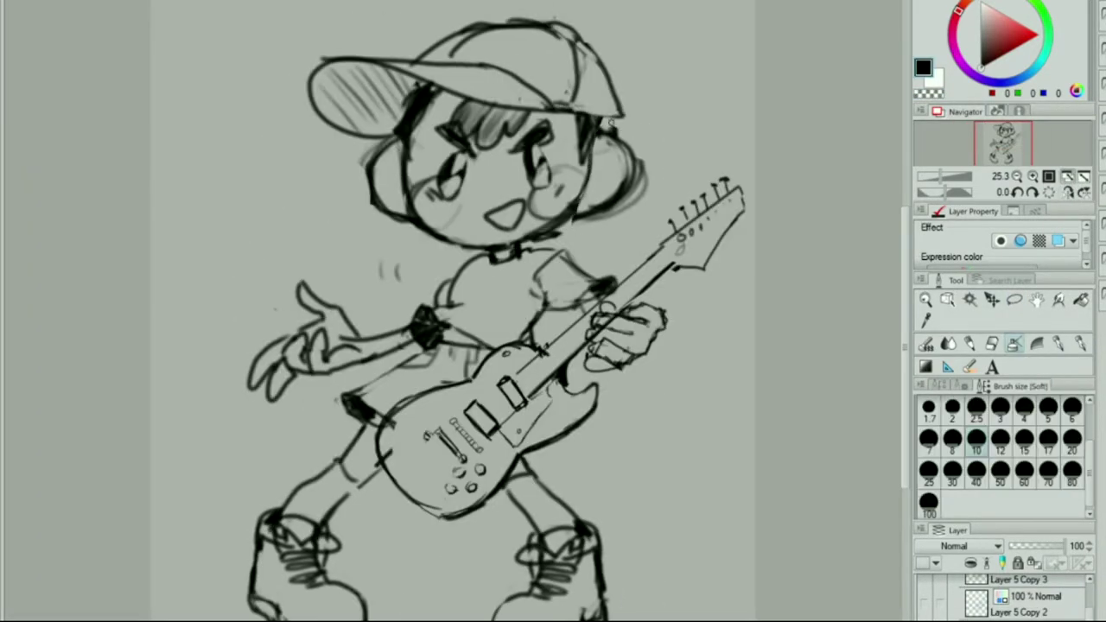
drag(610, 125, 602, 138)
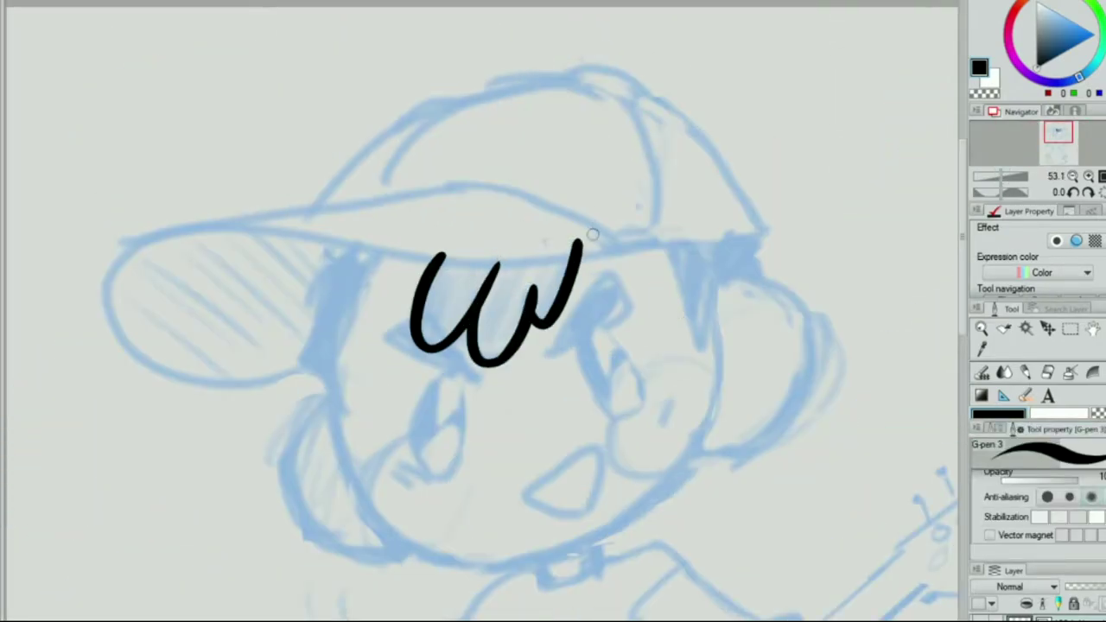
Step: Ink the bangs below the cap brim with the G-pen over the blue sketch
key(h)
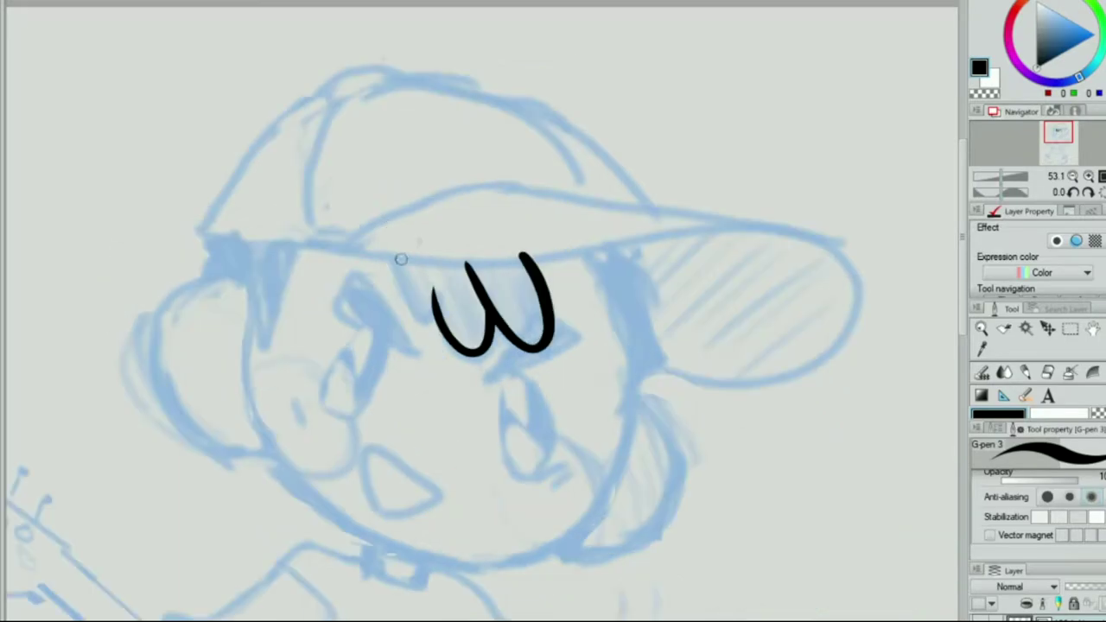
drag(431, 294, 497, 358)
key(h)
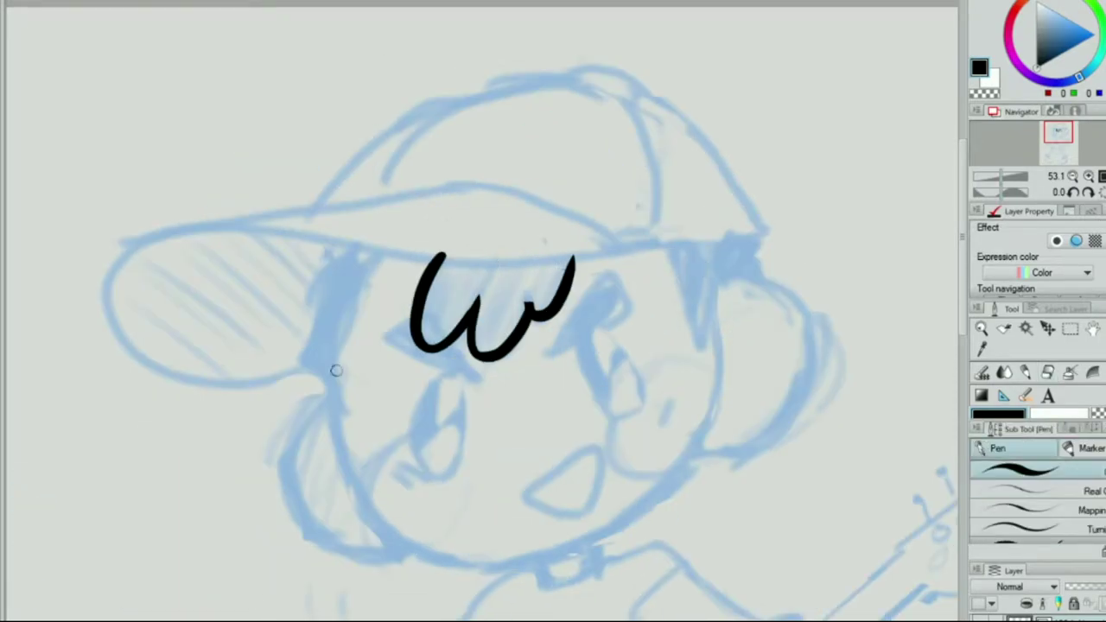
Step: Ink the cap brim's rounded outline and its lower edge in one long stroke with the G-pen
click(1072, 430)
drag(860, 605, 945, 494)
key(ctrl+z)
drag(335, 369, 812, 223)
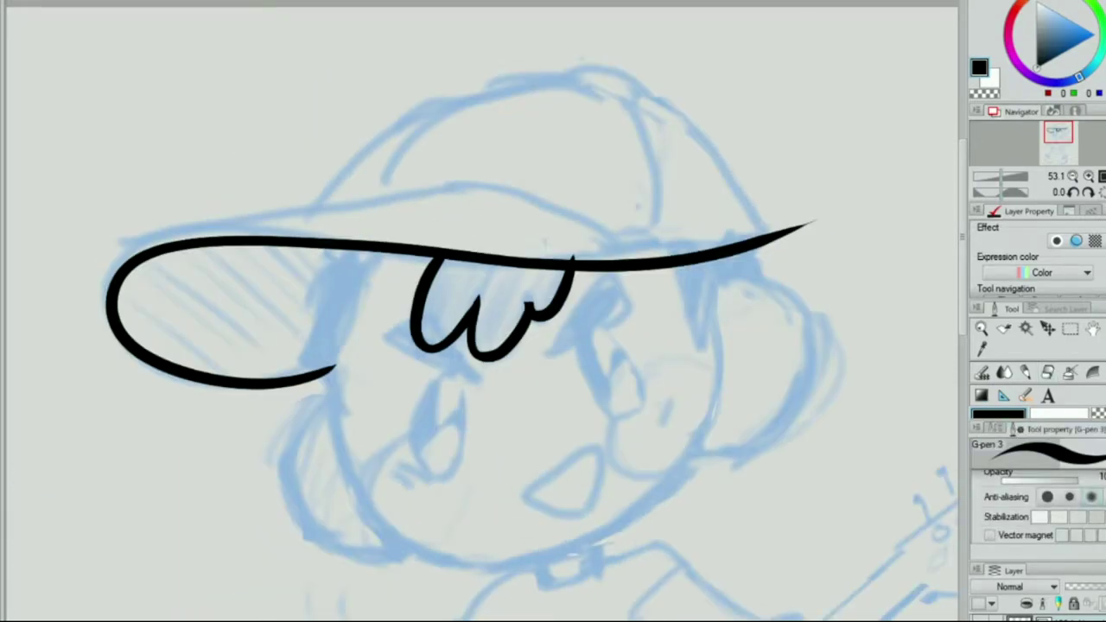
Step: Ink the upper edge of the brim and the domed crown of the cap
mouse_move(108, 272)
mouse_down()
mouse_move(462, 177)
mouse_move(618, 246)
mouse_move(350, 341)
mouse_move(222, 463)
mouse_move(489, 145)
mouse_up()
key(ctrl+z)
key(h)
key(ctrl+minus)
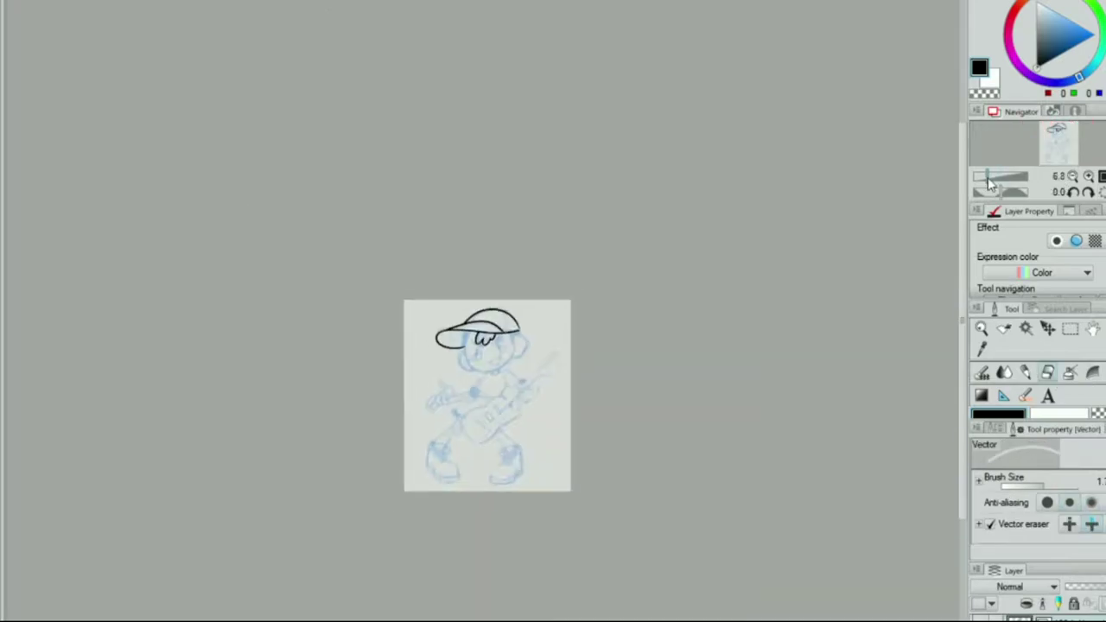
Step: Adjust the vector lines of the inked cap with the Operation and Correct line tools
key(ctrl+0)
key(ctrl+plus)
key(o)
click(268, 272)
key(y)
key(ctrl+minus)
key(h)
key(h)
key(p)
key(p)
scroll(889, 214, up, 8)
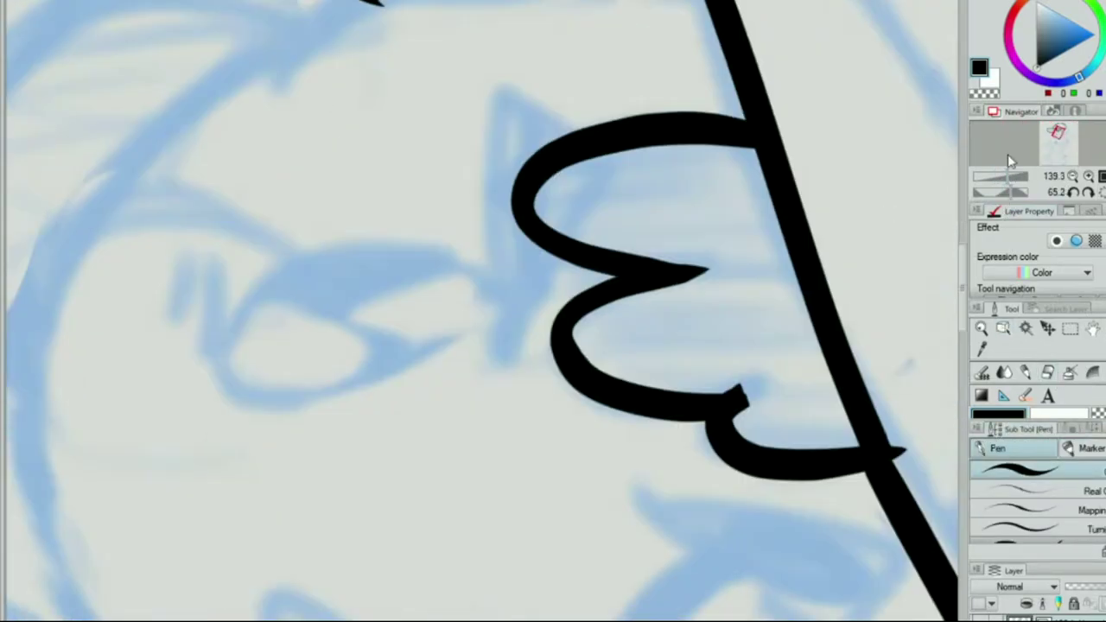
key(ctrl+minus)
key(e)
key(p)
key(ctrl+minus)
key(ctrl+minus)
key(ctrl+minus)
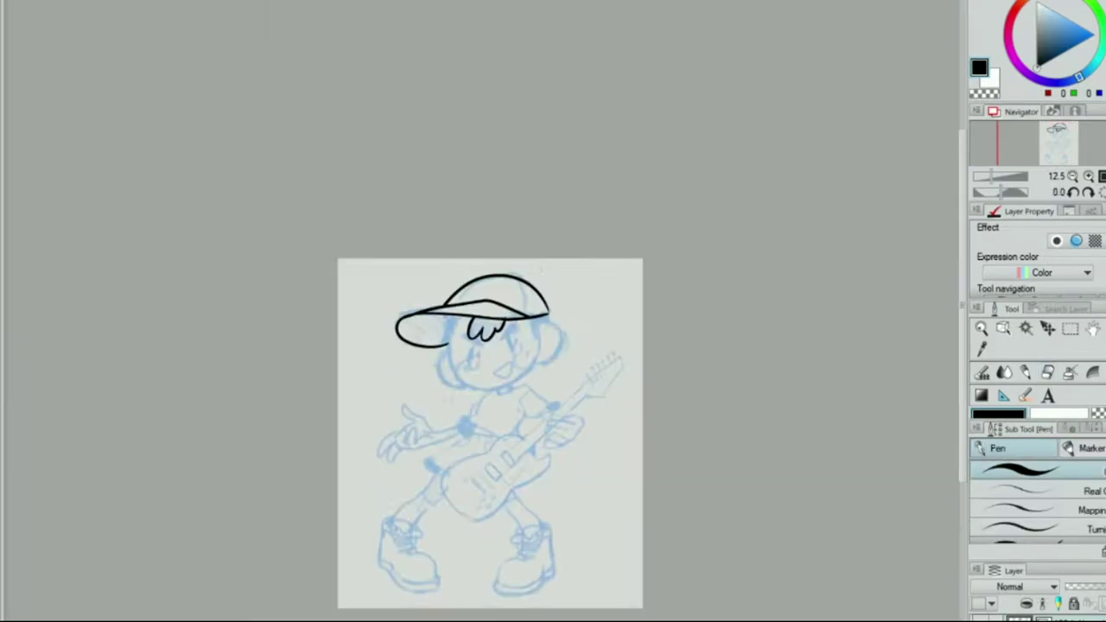
Step: Erase the inked front outline and lower edge of the cap brim, leaving the crown lines
key(ctrl+plus)
key(ctrl+plus)
key(e)
drag(328, 254, 372, 245)
key(p)
key(e)
click(321, 257)
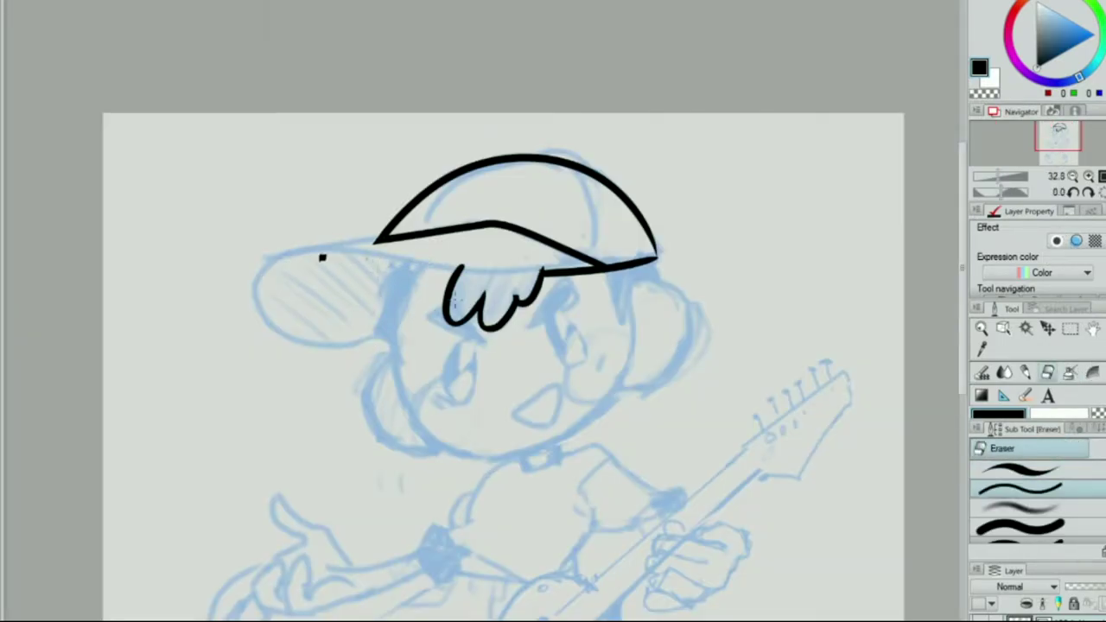
Step: Re-ink the brim with a shorter rounded front and a new lower edge above the bangs
key(p)
drag(519, 275, 380, 331)
key(minus)
key(minus)
key(minus)
key(ctrl+at)
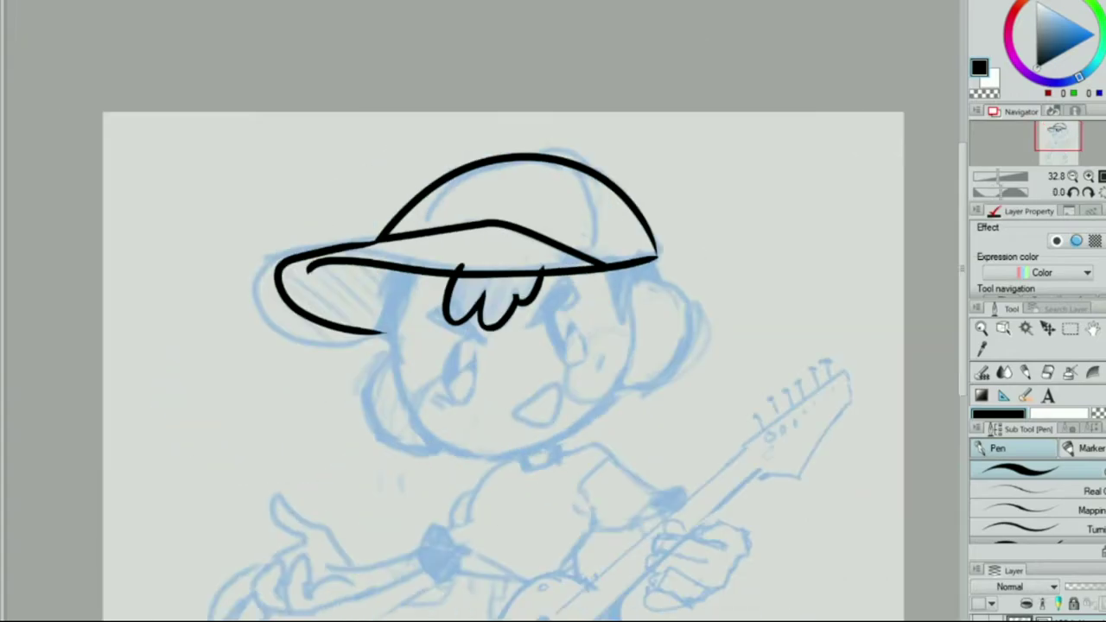
Step: Extend the curled end of the brim's lower line and trim the bangs protruding above it
key(y)
key(e)
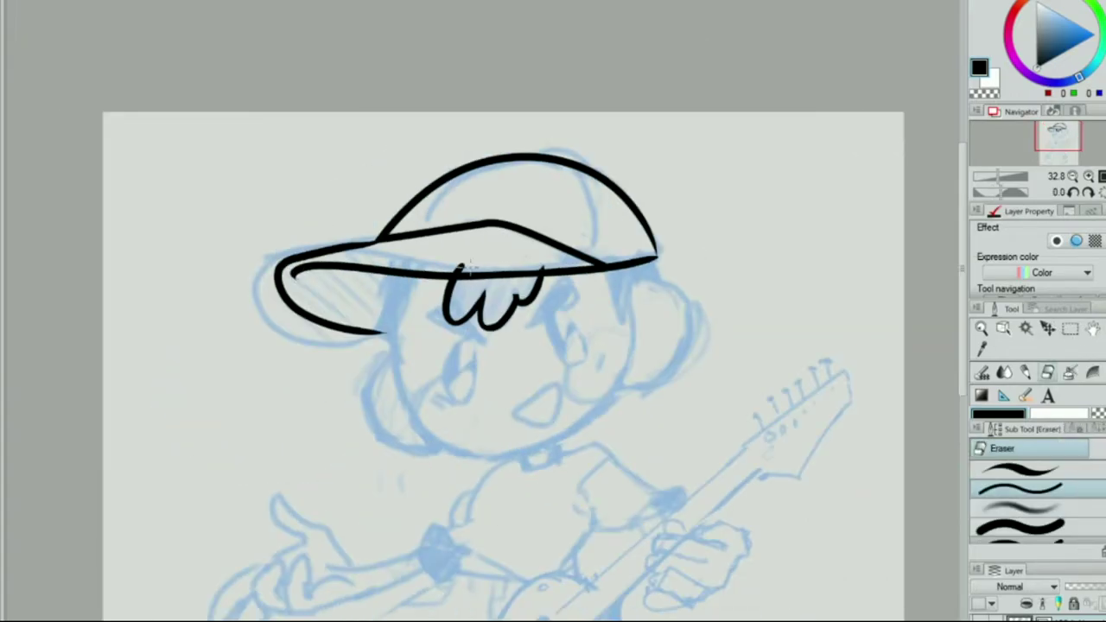
key(p)
key(y)
key(ctrl+plus)
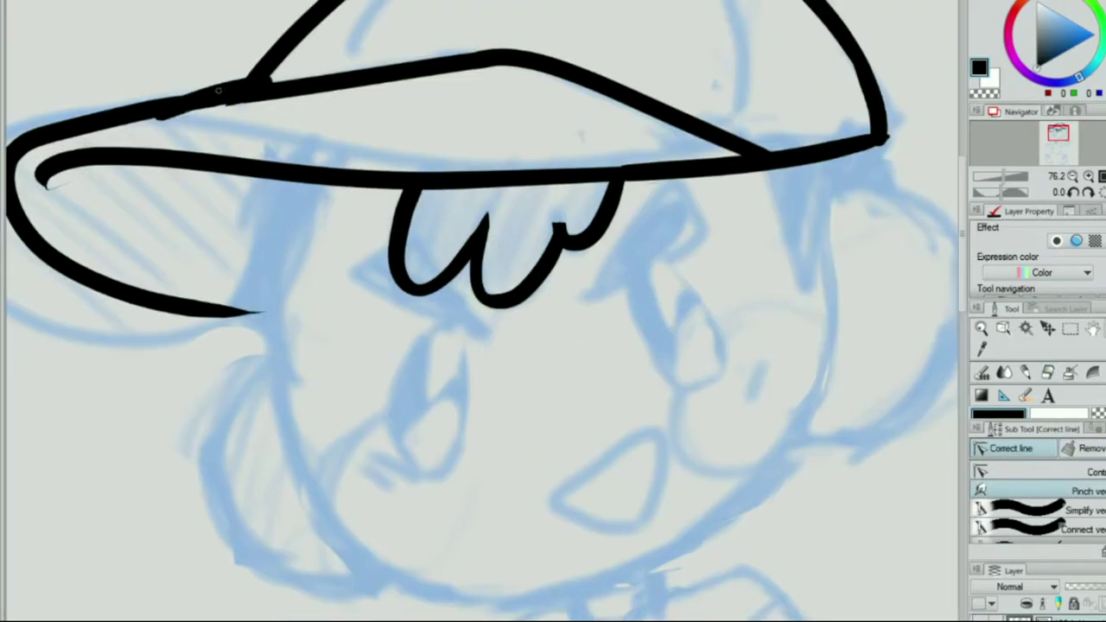
Step: Undo the last line correction and adjust the brim outline's control points where it meets the crown
key(ctrl+z)
key(o)
click(185, 104)
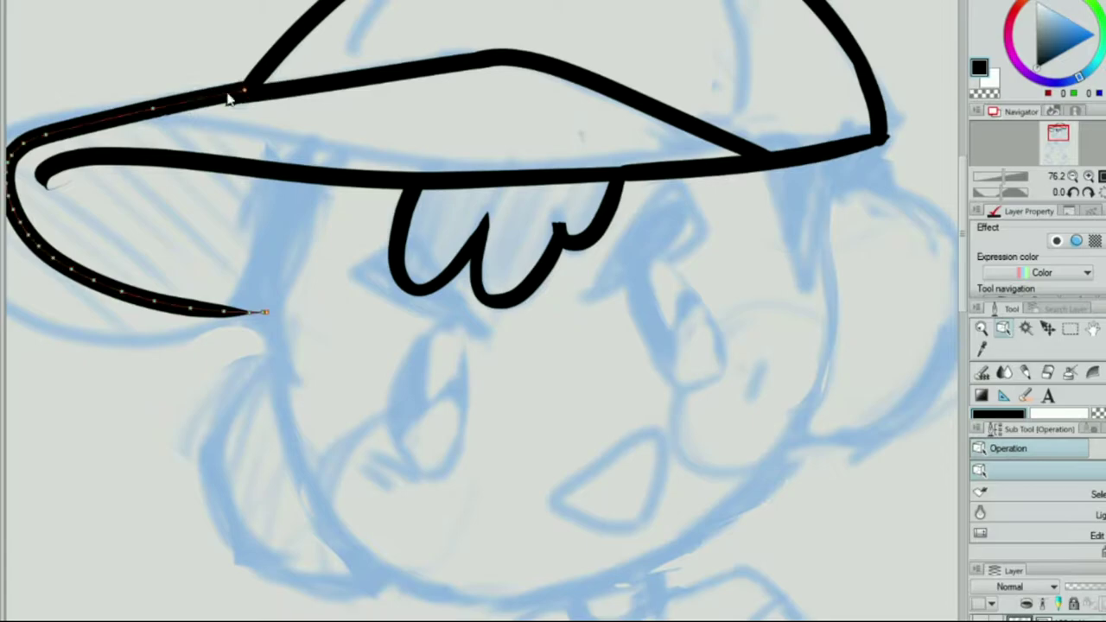
Step: Ink the pointed side locks of hair on both sides of the face beneath the cap
key(p)
key(ctrl+minus)
key(ctrl+minus)
key(ctrl+minus)
key(ctrl+plus)
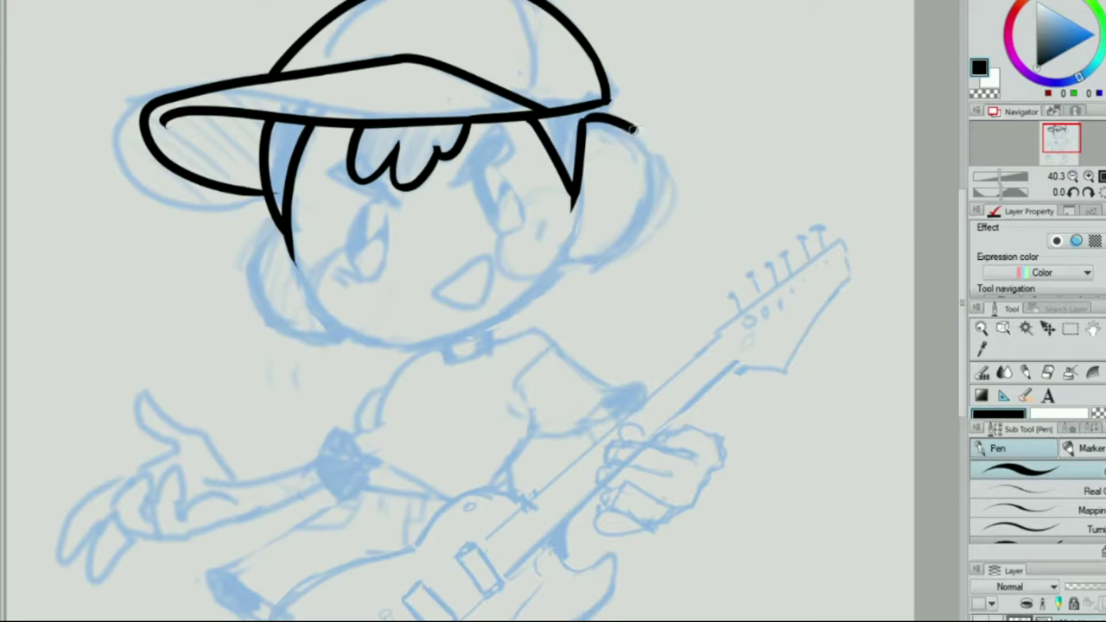
Step: Ink both round ears and the lower outline of the face
key(h)
key(h)
mouse_move(667, 83)
mouse_down()
mouse_move(499, 123)
mouse_move(357, 215)
mouse_move(345, 201)
mouse_up()
key(h)
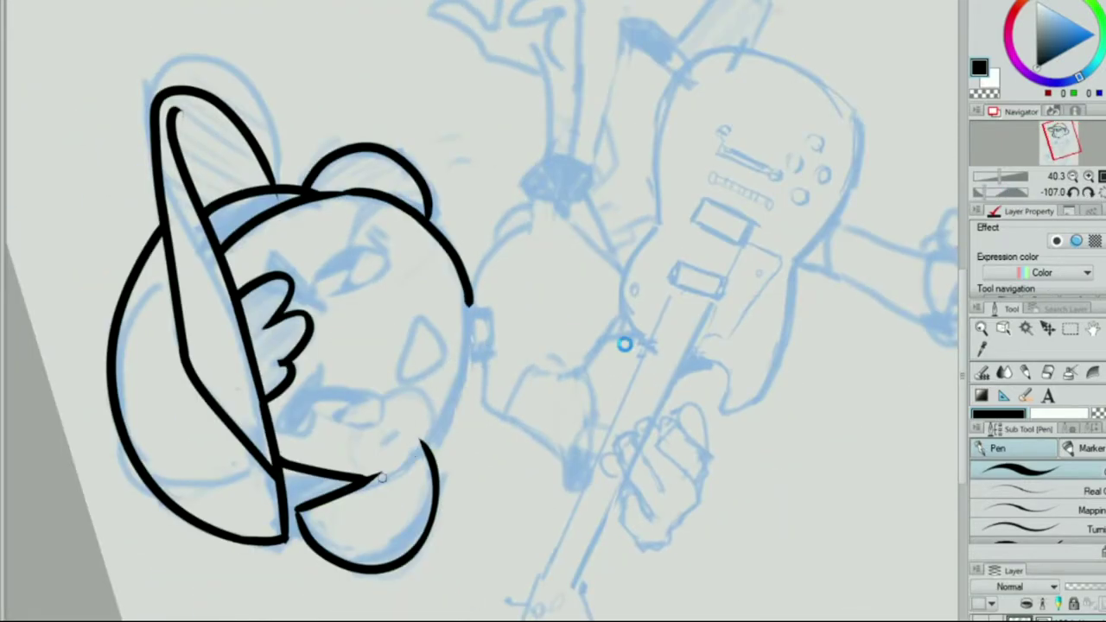
drag(467, 348, 347, 391)
Step: Reshape the jaw line through its control points and join its end to the ear
click(1096, 191)
click(1024, 396)
key(h)
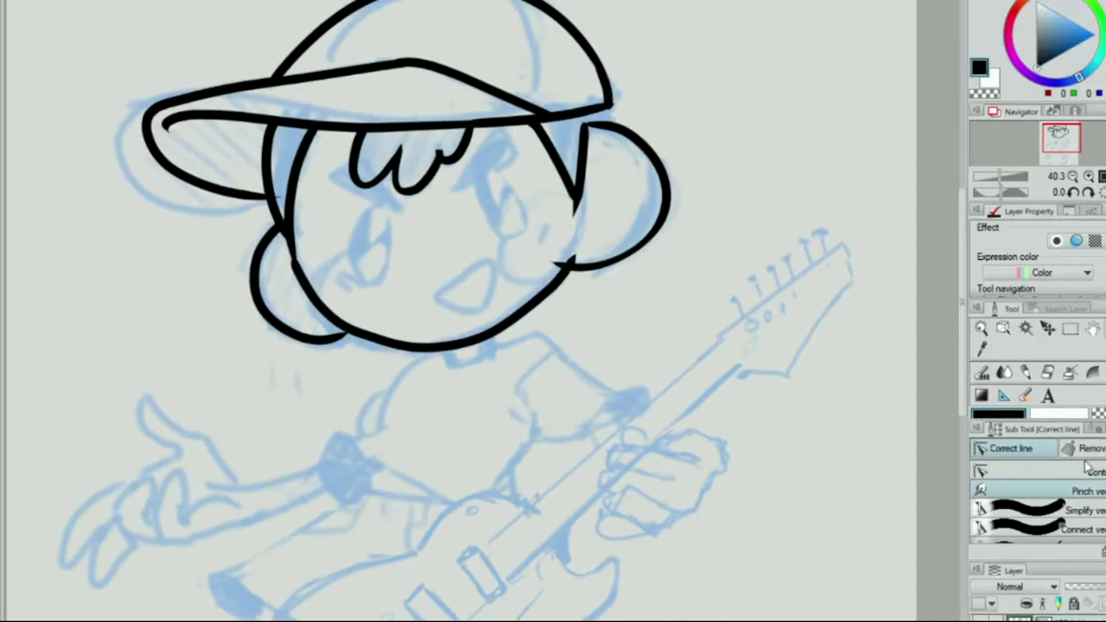
click(1004, 329)
click(518, 320)
drag(298, 272, 396, 334)
drag(566, 270, 503, 328)
key(ctrl)
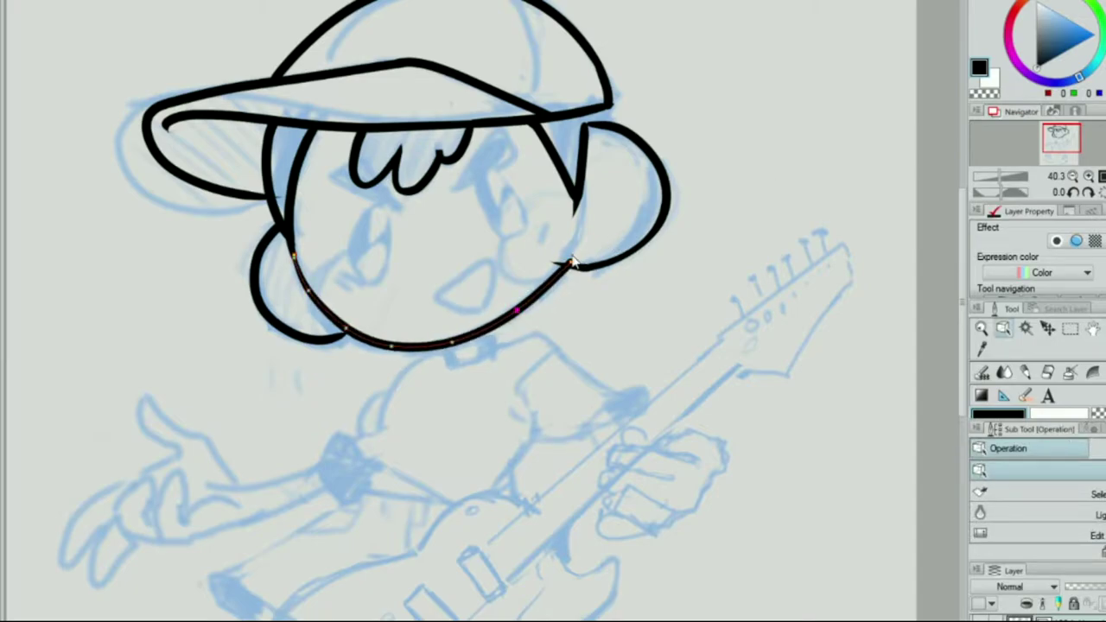
key(ctrl)
Step: Trim the cheek line where it meets the side lock of hair near the brim side
key(p)
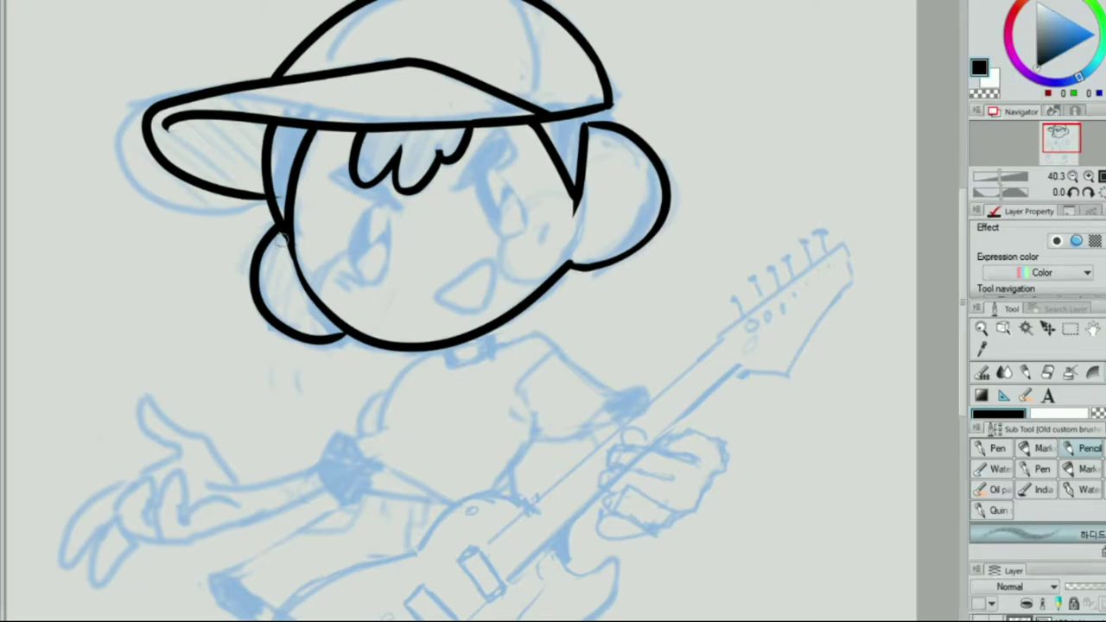
key(e)
key(h)
key(h)
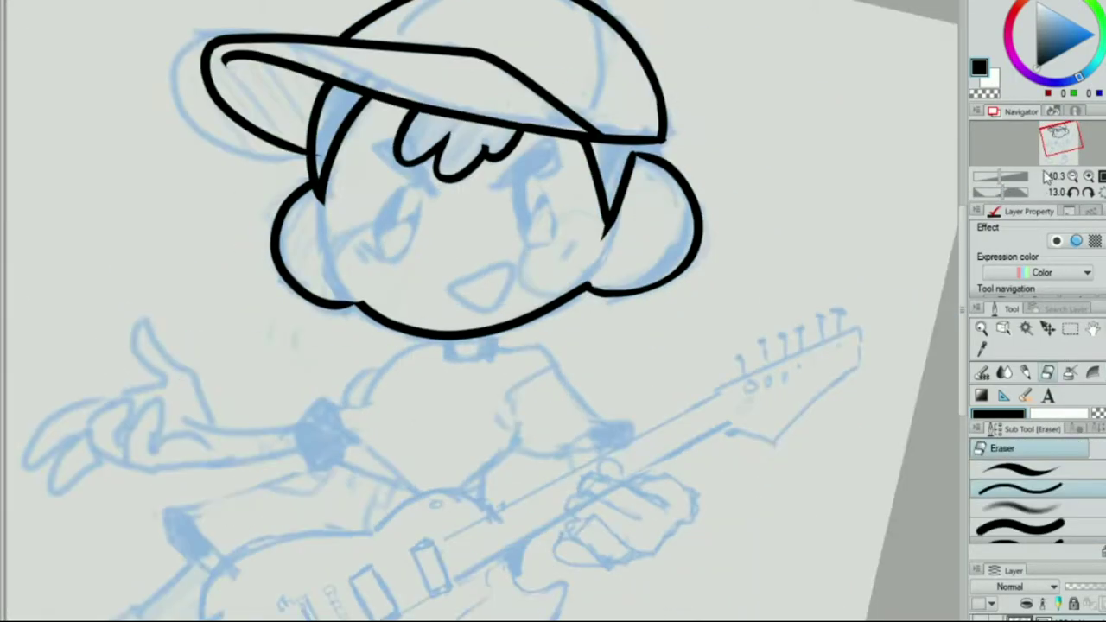
Step: Move the end point of the larger ear's line onto the end of the jaw line
key(ctrl)
key(ctrl+shift+r)
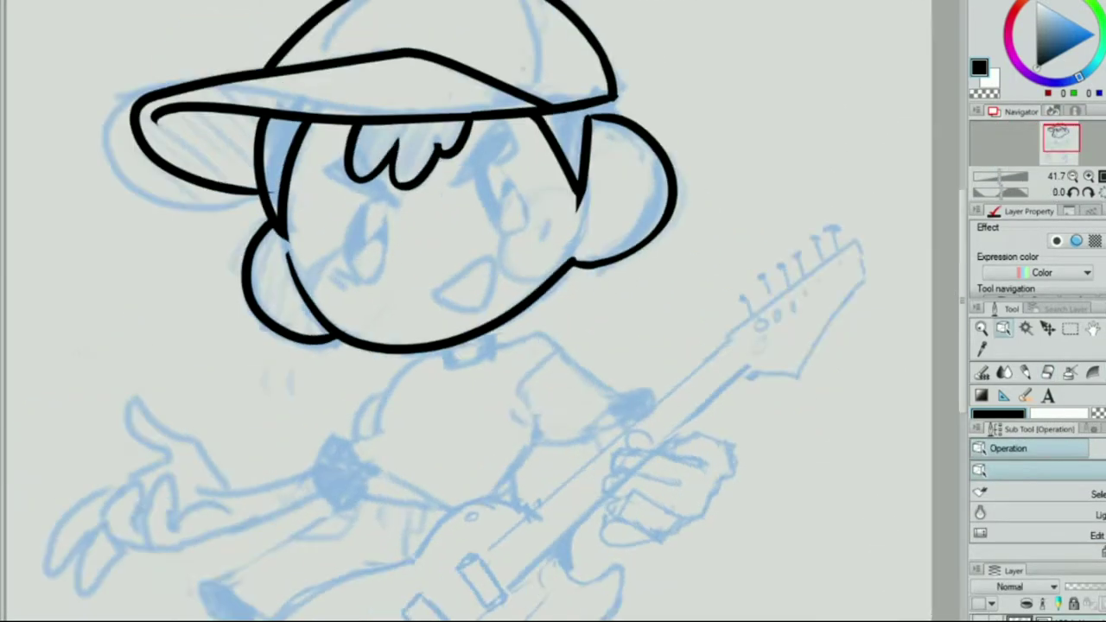
scroll(602, 257, up, 3)
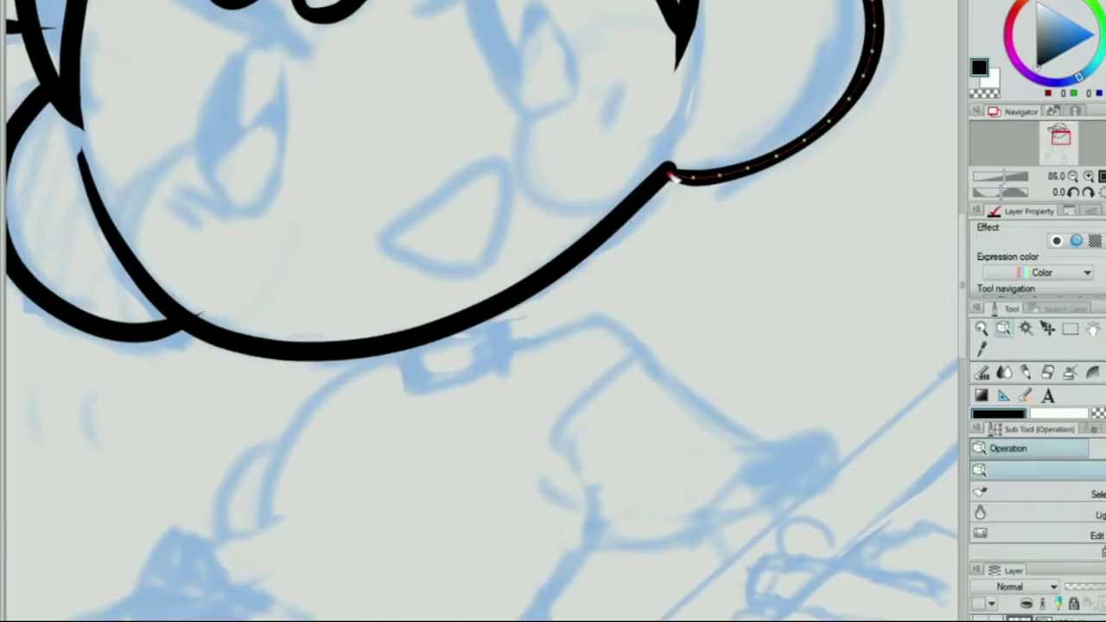
key(ctrl+0)
Step: Ink the short neck and the shirt collar beneath the chin
scroll(542, 390, up, 5)
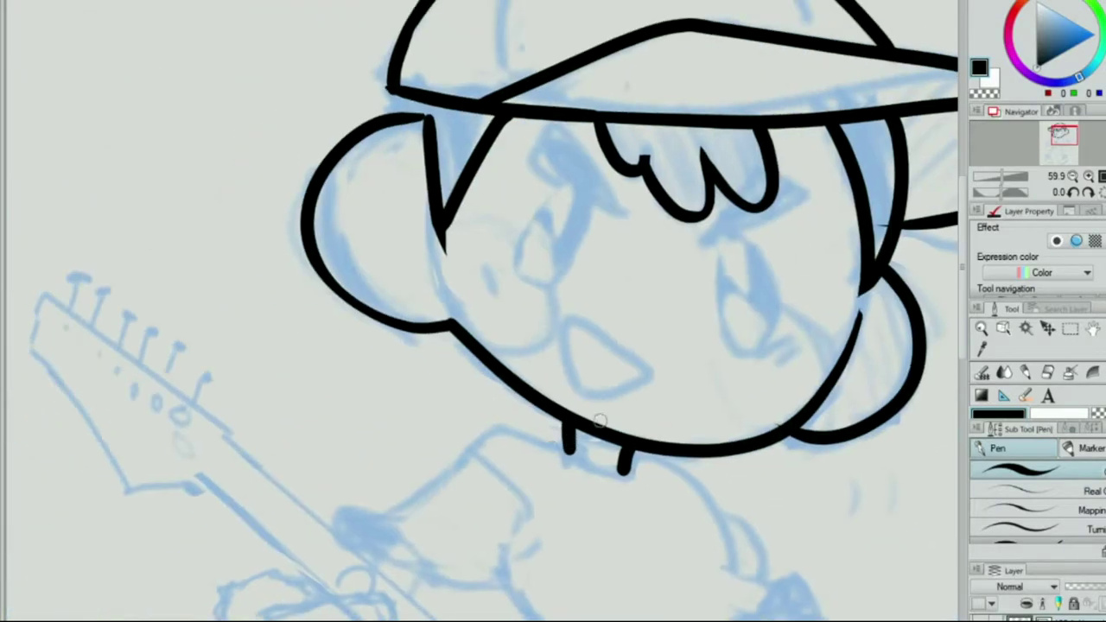
drag(529, 457, 582, 427)
key(ctrl+z)
key(ctrl+0)
key(o)
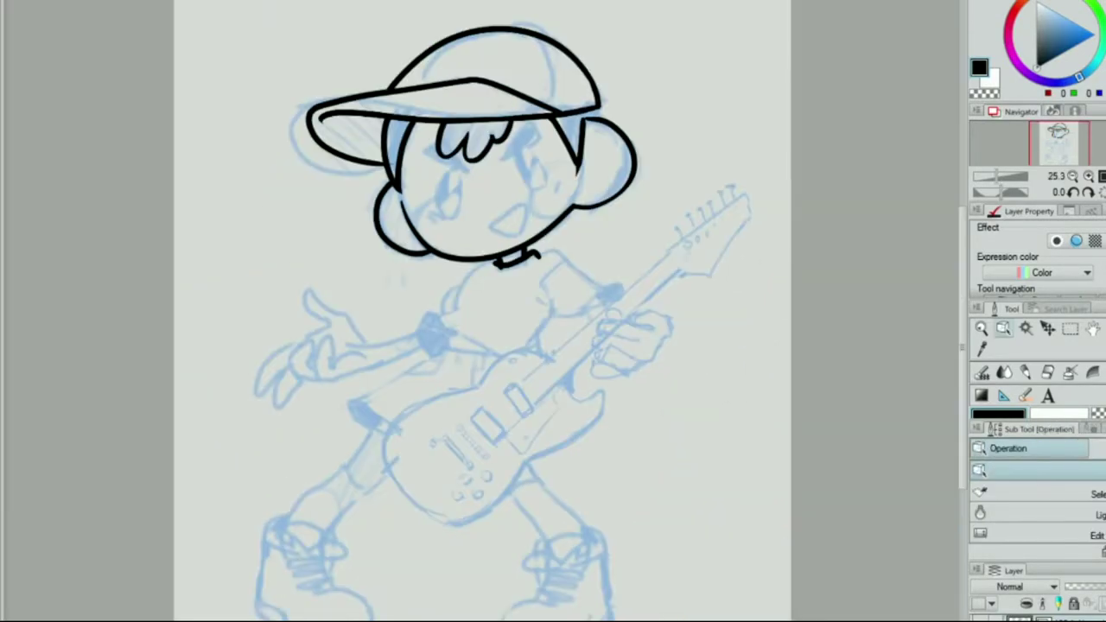
click(1063, 429)
key(p)
click(1040, 428)
click(1001, 178)
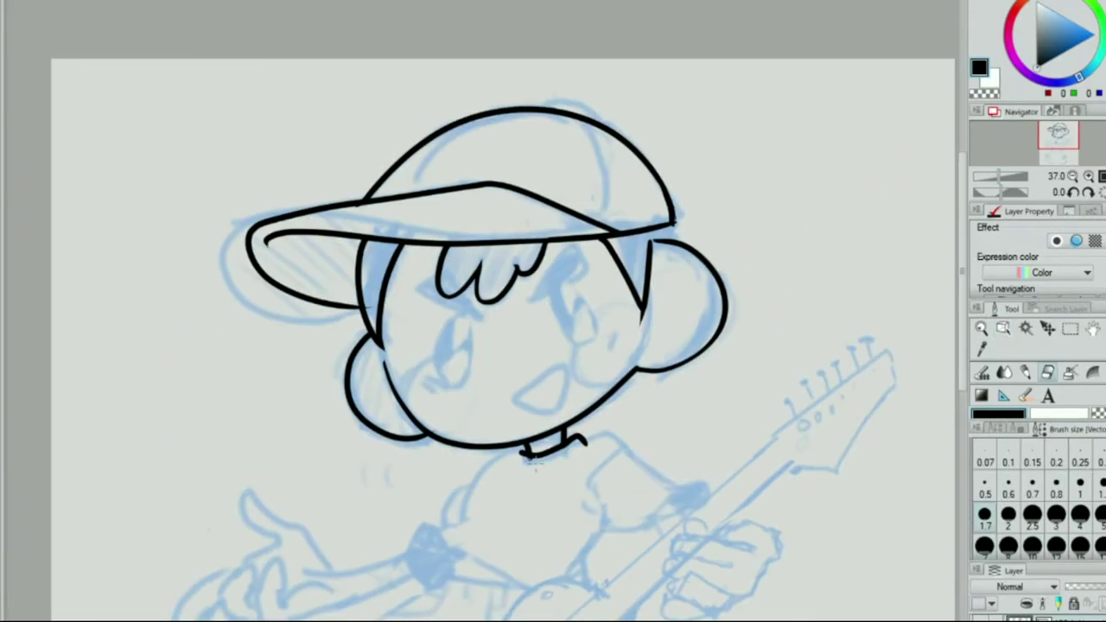
Step: Ink the short line joining the back edge of the cap to the larger ear
drag(563, 236, 269, 244)
drag(304, 288, 303, 289)
key(h)
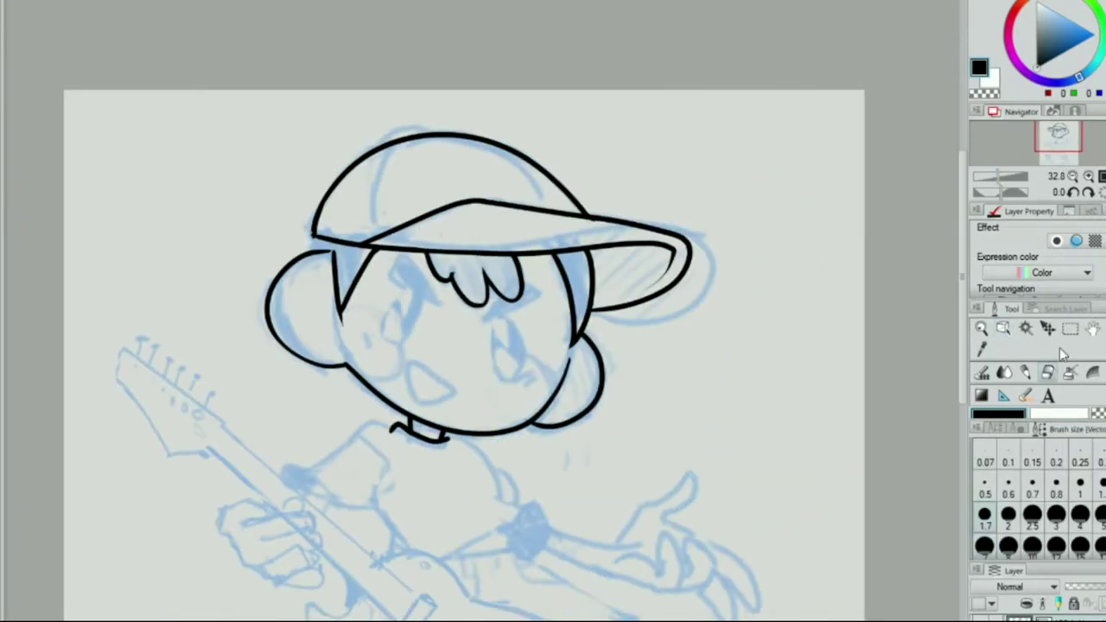
key(h)
click(992, 178)
click(1001, 178)
click(1009, 178)
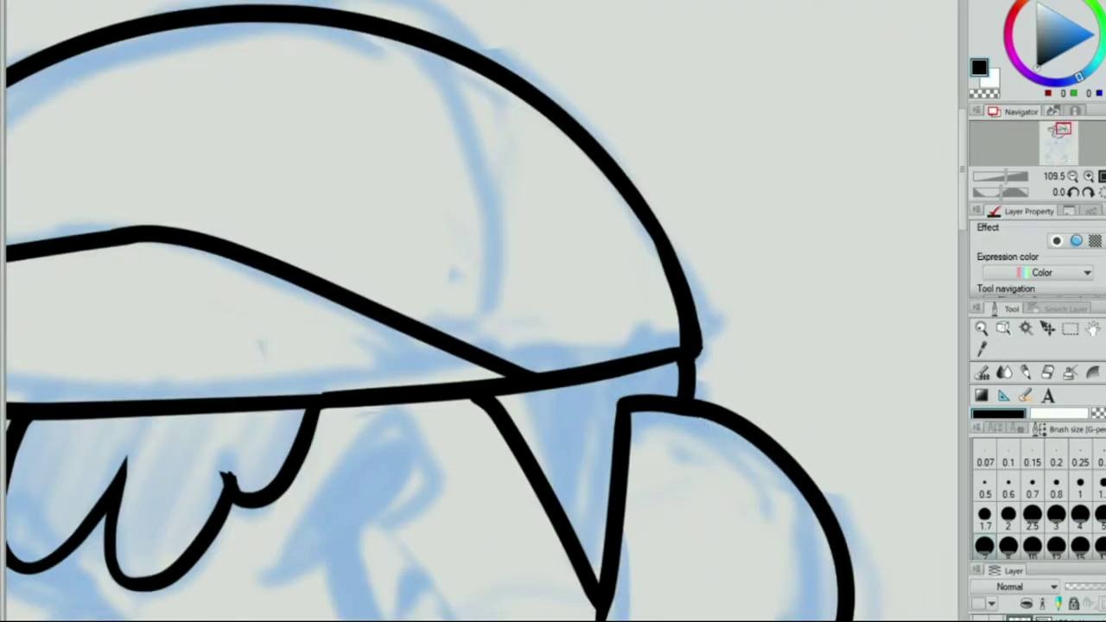
key(ctrl+0)
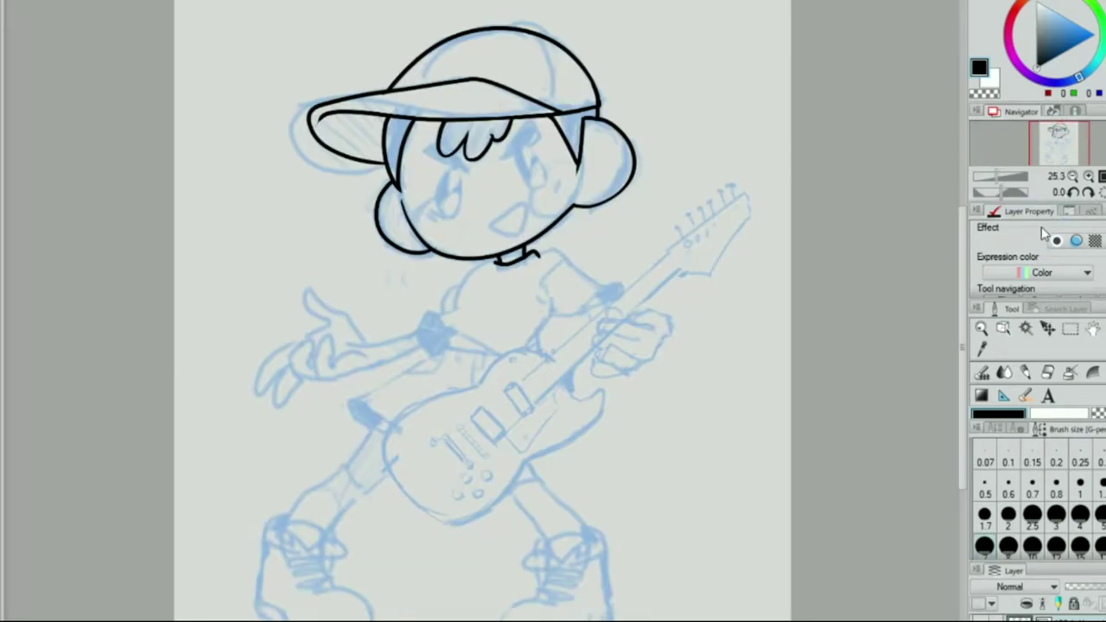
Step: Ink the shoulder and the flared short sleeve on the guitar-neck side
scroll(590, 328, up, 3)
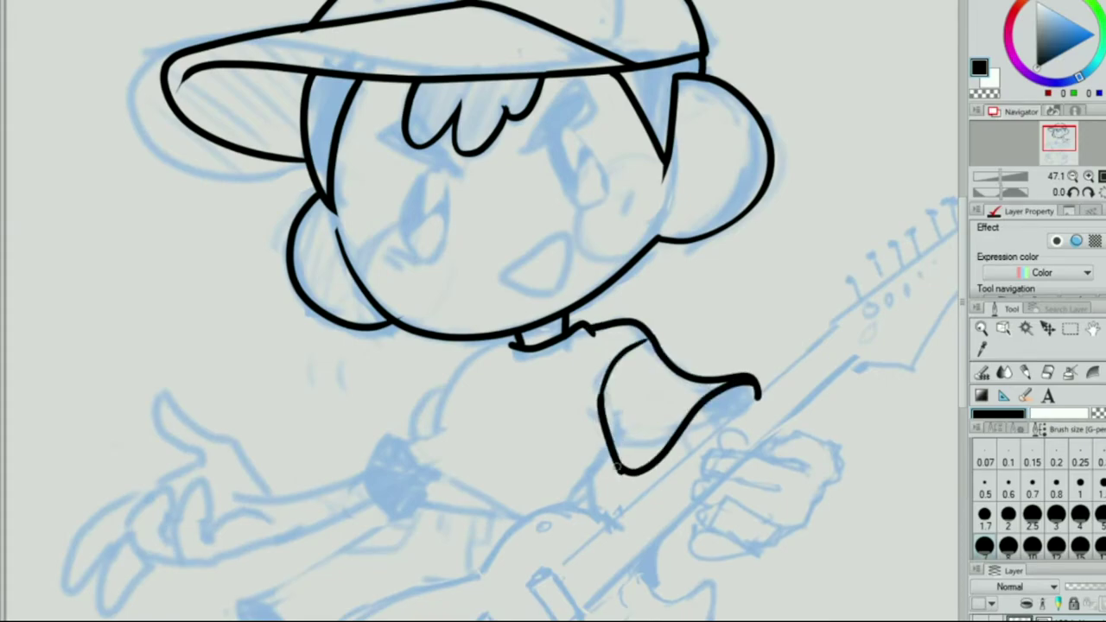
key(h)
key(h)
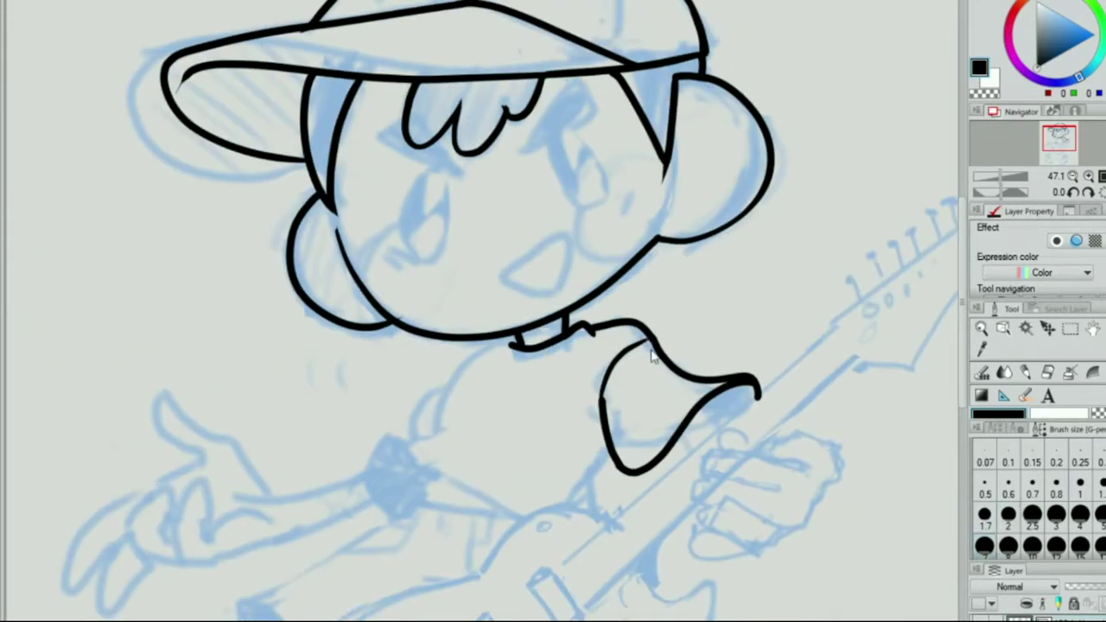
Step: Ink the shirt's torso and hem, the other sleeve's opening and the outer edge of the shorts leg
drag(493, 338, 439, 442)
drag(441, 481, 648, 479)
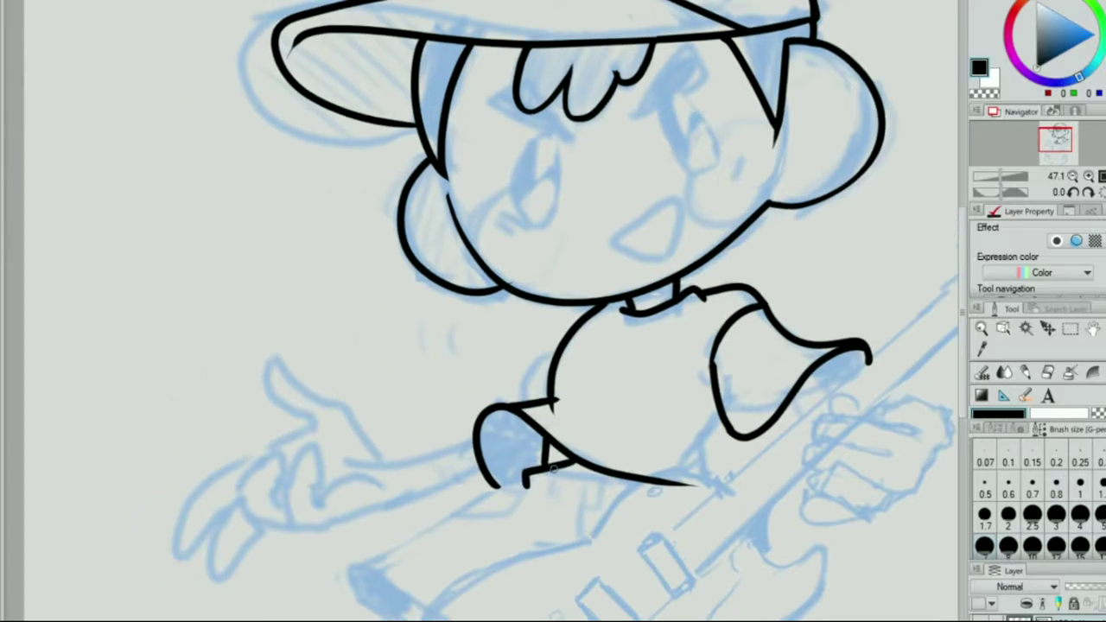
key(h)
drag(445, 473, 618, 618)
key(h)
drag(604, 467, 618, 523)
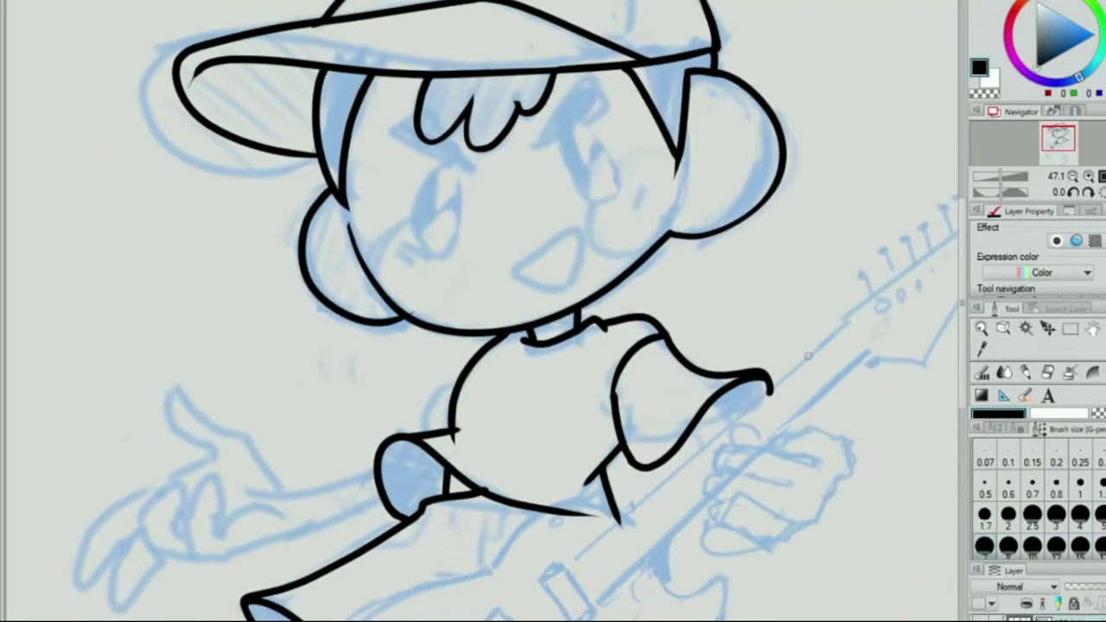
Step: Ink the hand gripping the guitar neck, with its thumb and curled fingers
key(h)
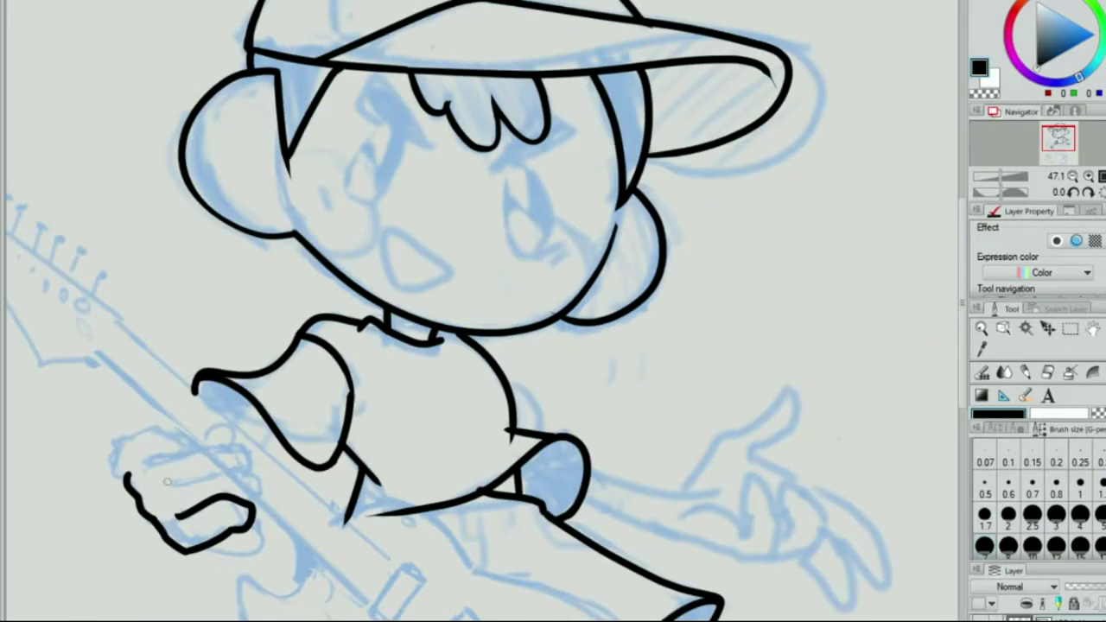
key(h)
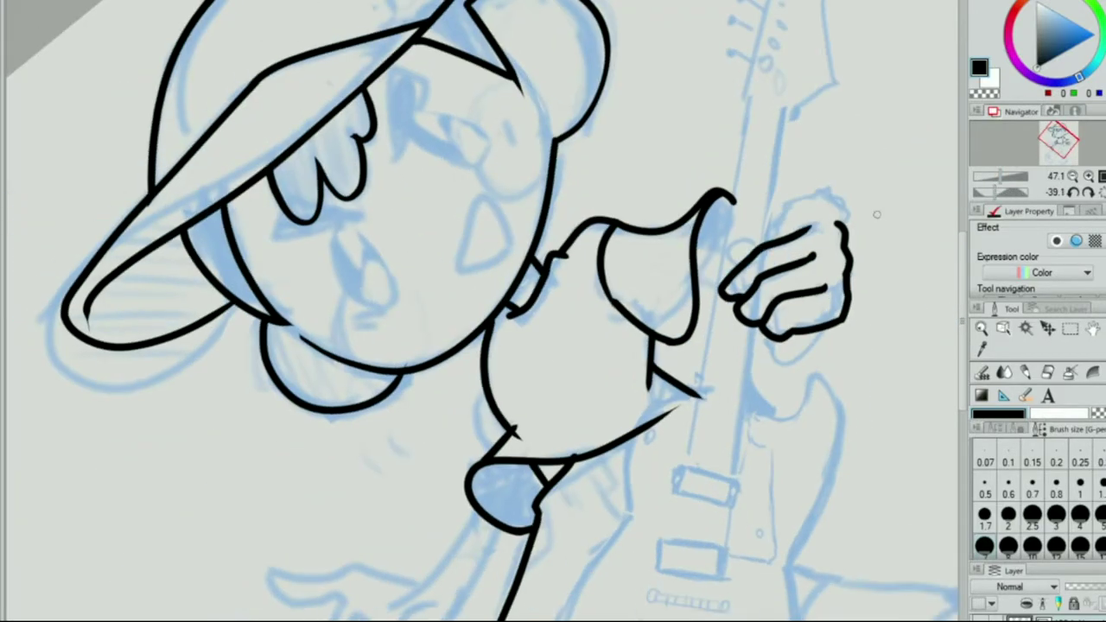
key(h)
key(h)
key(h)
key(h)
key(ctrl+minus)
key(m)
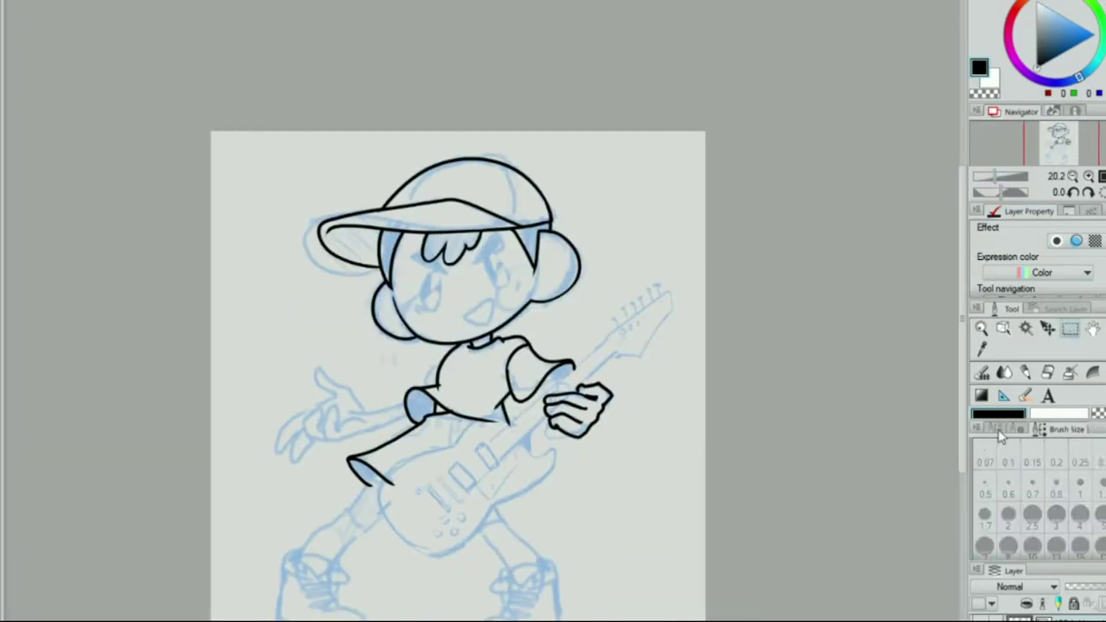
key(ctrl+plus)
drag(605, 380, 607, 381)
key(h)
key(h)
key(p)
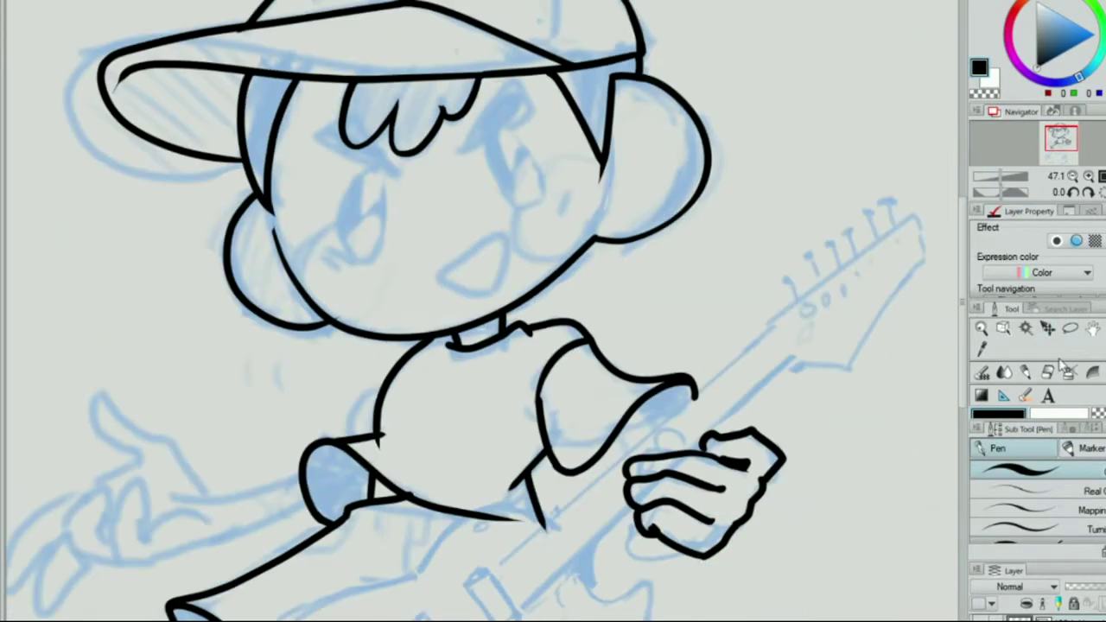
Step: Ink the outstretched forearm and the small curved shape behind the torso
key(h)
key(h)
mouse_move(519, 484)
mouse_down()
mouse_move(577, 367)
mouse_move(467, 470)
mouse_move(649, 304)
mouse_up()
key(h)
key(h)
key(ctrl+@)
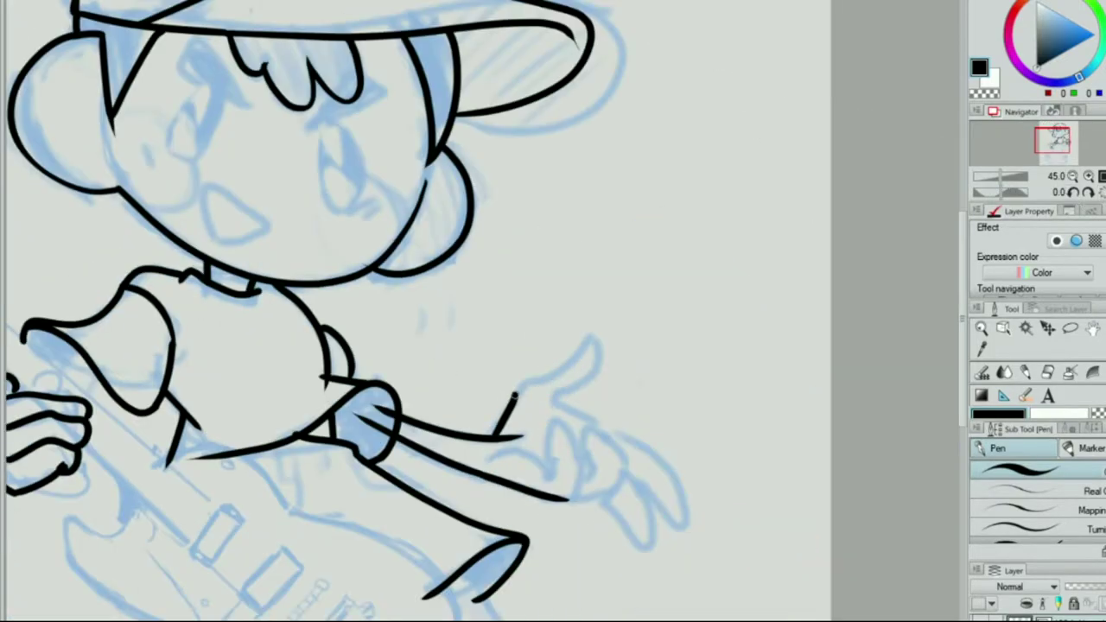
Step: Ink the open hand with its thumb, curled fingers and two extended fingers
key(h)
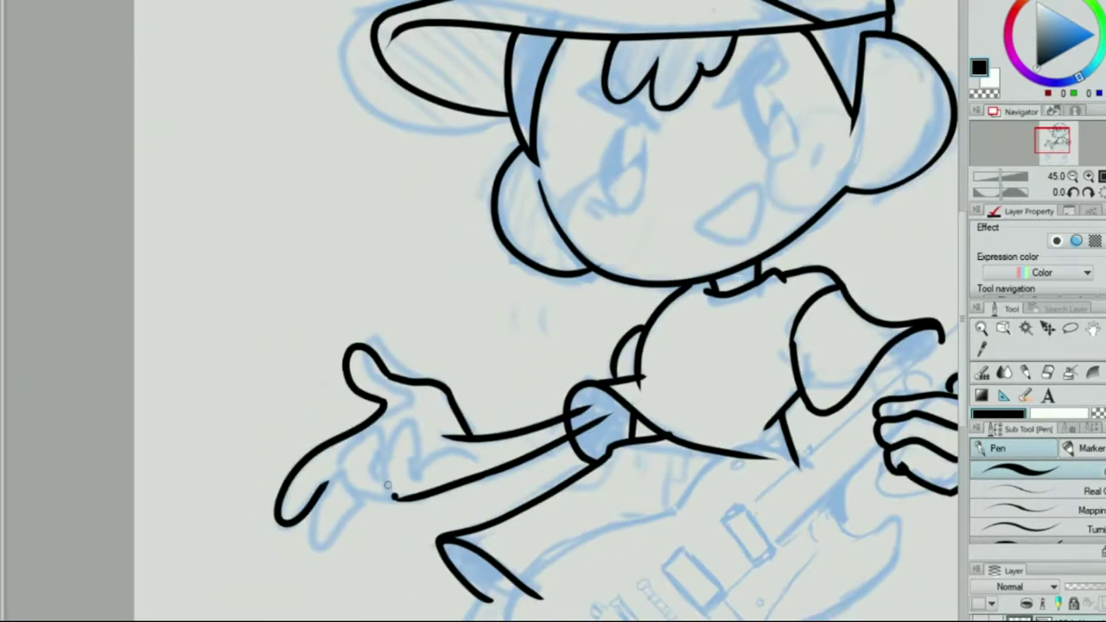
drag(430, 417, 421, 469)
key(h)
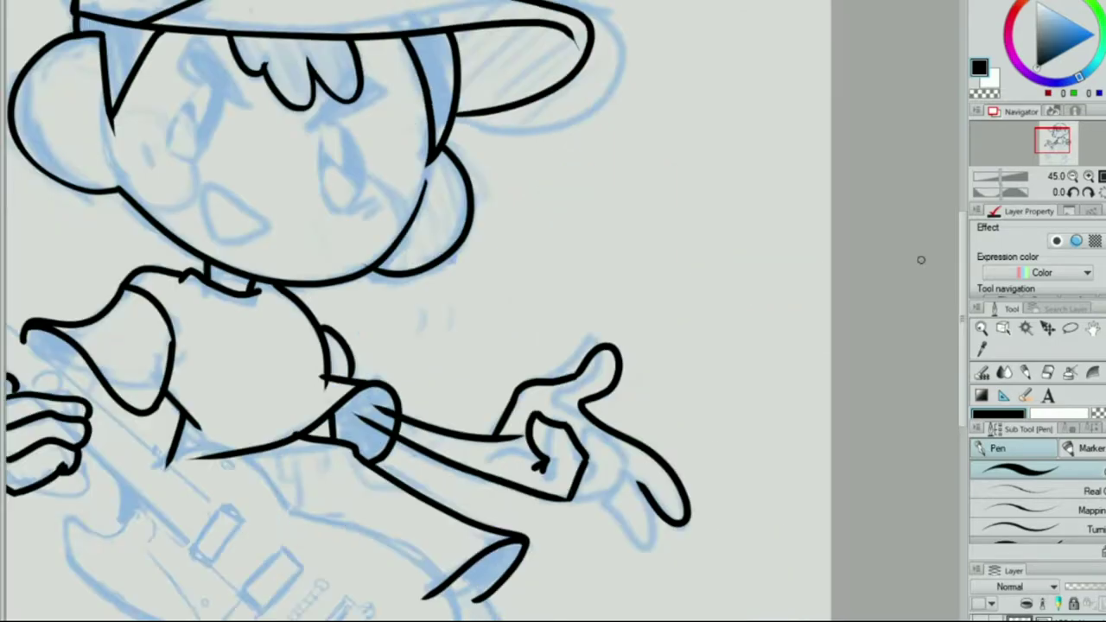
key(h)
drag(333, 467, 350, 516)
key(h)
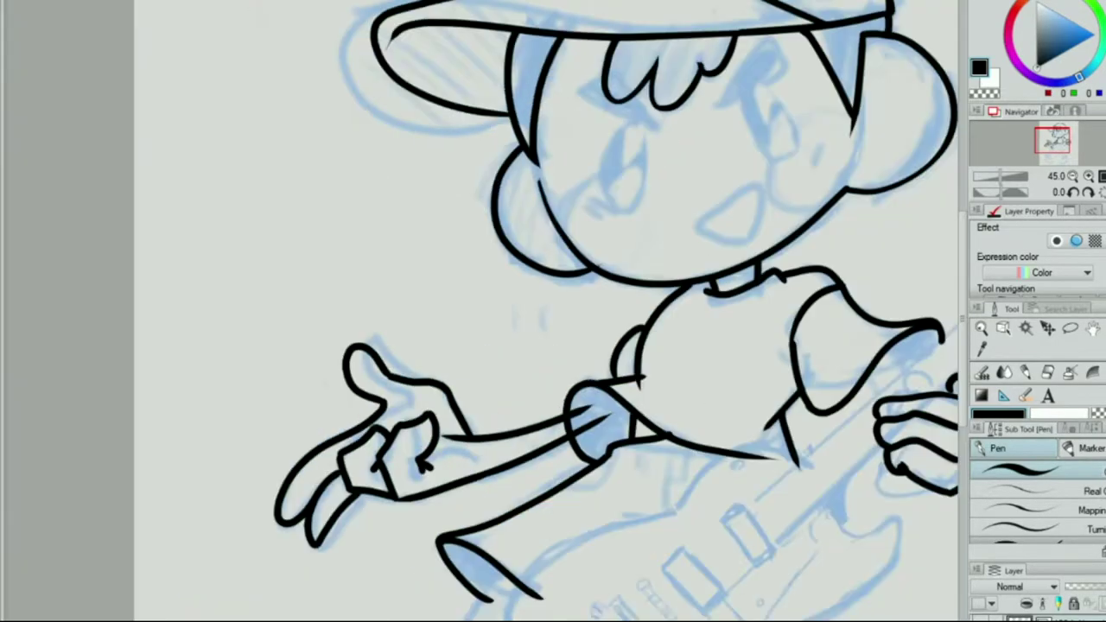
Step: Erase the second extended finger of the open hand, keeping the index finger and knuckles
scroll(484, 311, down, 3)
key(h)
key(h)
key(h)
scroll(484, 345, up, 5)
drag(708, 441, 454, 508)
drag(484, 259, 622, 432)
drag(630, 381, 515, 510)
key(e)
drag(911, 186, 774, 223)
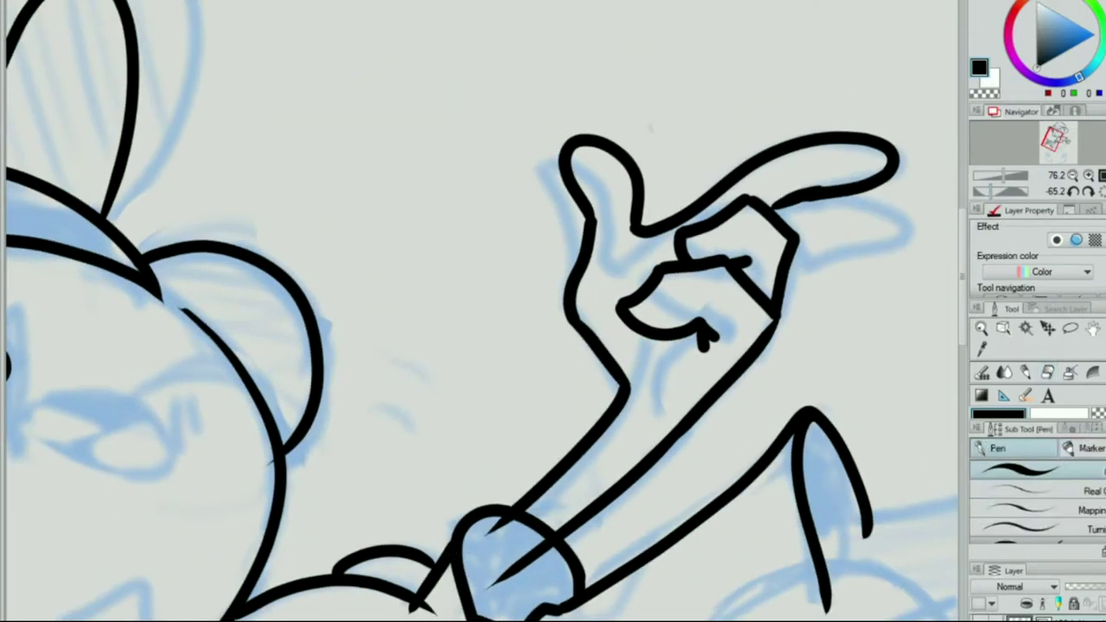
Step: Lasso the open hand's index finger, delete it and ink it again closer to the palm
key(ctrl+@)
key(m)
mouse_move(687, 241)
mouse_down()
mouse_move(476, 458)
mouse_move(613, 442)
mouse_up()
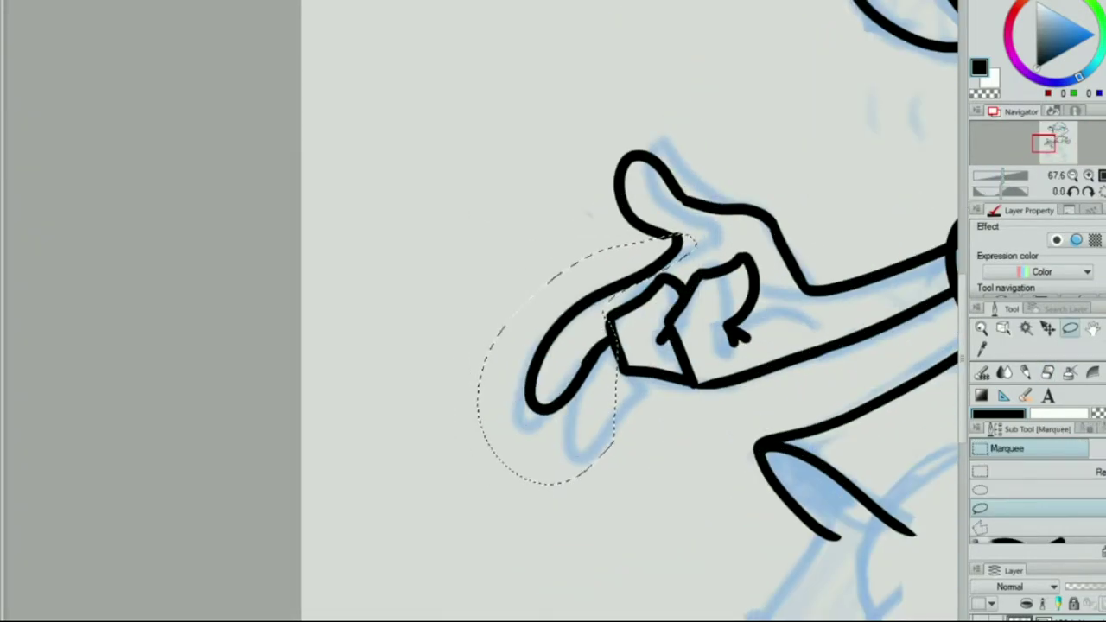
key(p)
key(Delete)
key(h)
key(h)
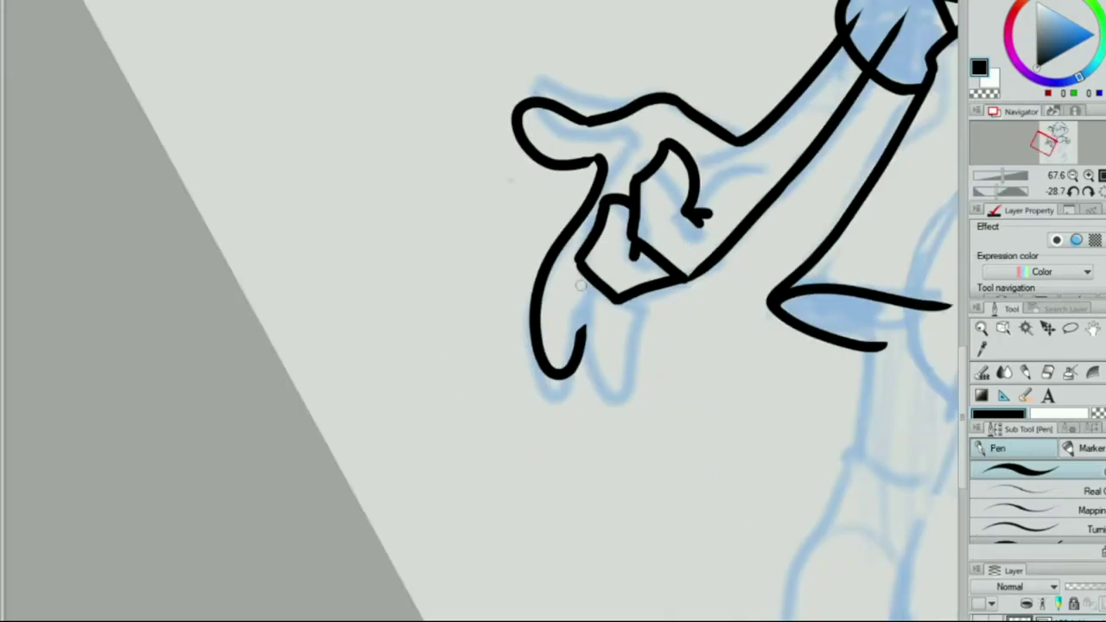
Step: Ink the second extended finger beside the index finger and tidy where it meets the knuckle
key(ctrl+@)
key(ctrl+minus)
mouse_move(1045, 142)
mouse_down()
mouse_move(1040, 180)
mouse_move(998, 186)
mouse_move(1011, 177)
mouse_up()
key(h)
key(h)
key(e)
key(y)
click(1046, 373)
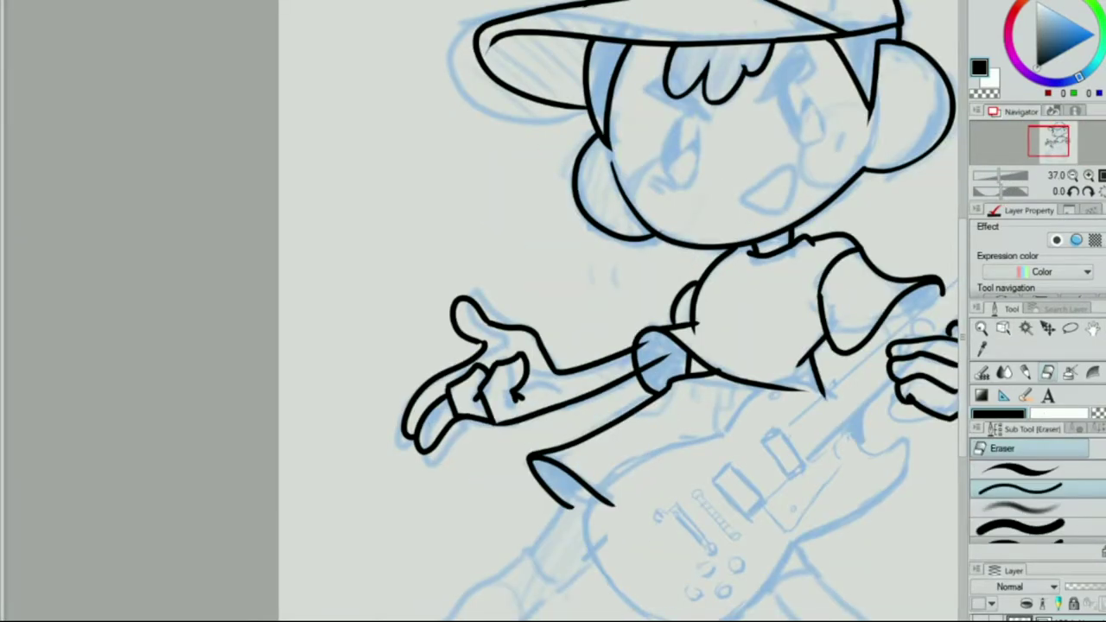
scroll(445, 406, up, 3)
key(y)
key(e)
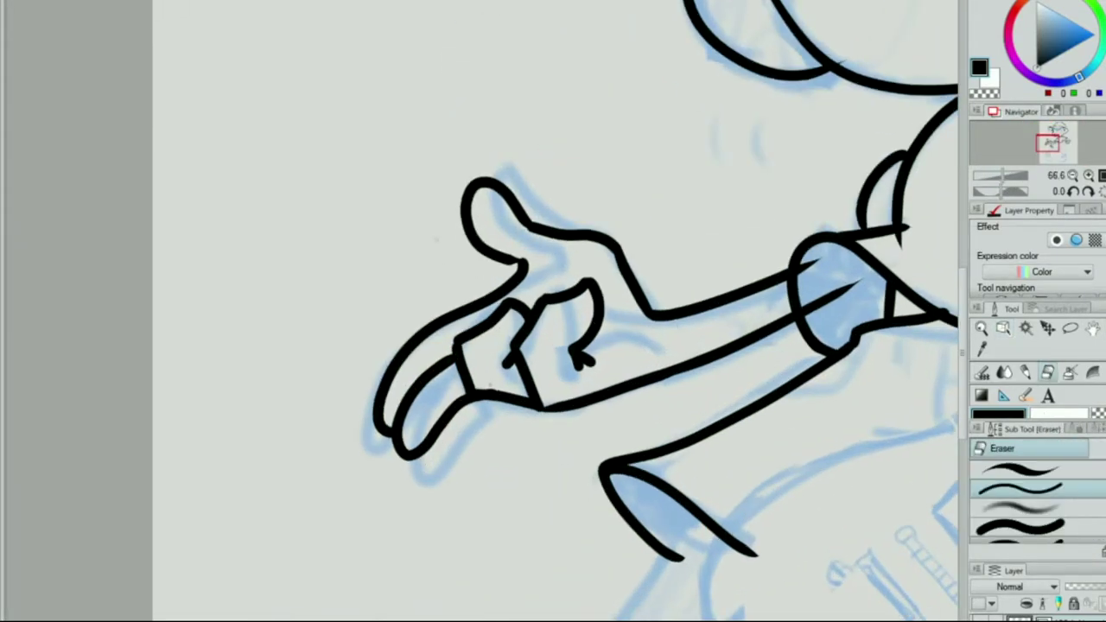
Step: Ink the outlines of both legs from the shorts and guitar body down into the boots
key(p)
scroll(553, 311, down, 3)
drag(698, 470, 730, 529)
scroll(553, 311, up, 1)
mouse_move(458, 474)
mouse_down()
mouse_move(512, 553)
mouse_move(549, 579)
mouse_up()
scroll(553, 311, up, 1)
scroll(668, 493, up, 3)
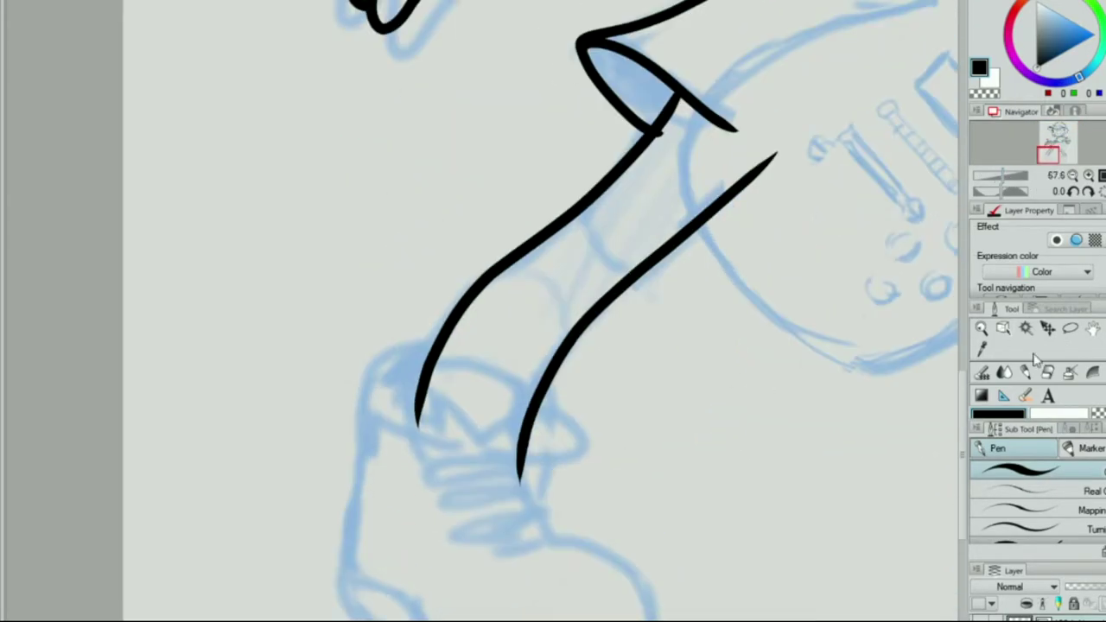
Step: Ink the outline of the boot under the shorts leg, with a rounded toe and a thick sole
mouse_move(354, 443)
mouse_down()
mouse_move(245, 496)
mouse_move(553, 605)
mouse_up()
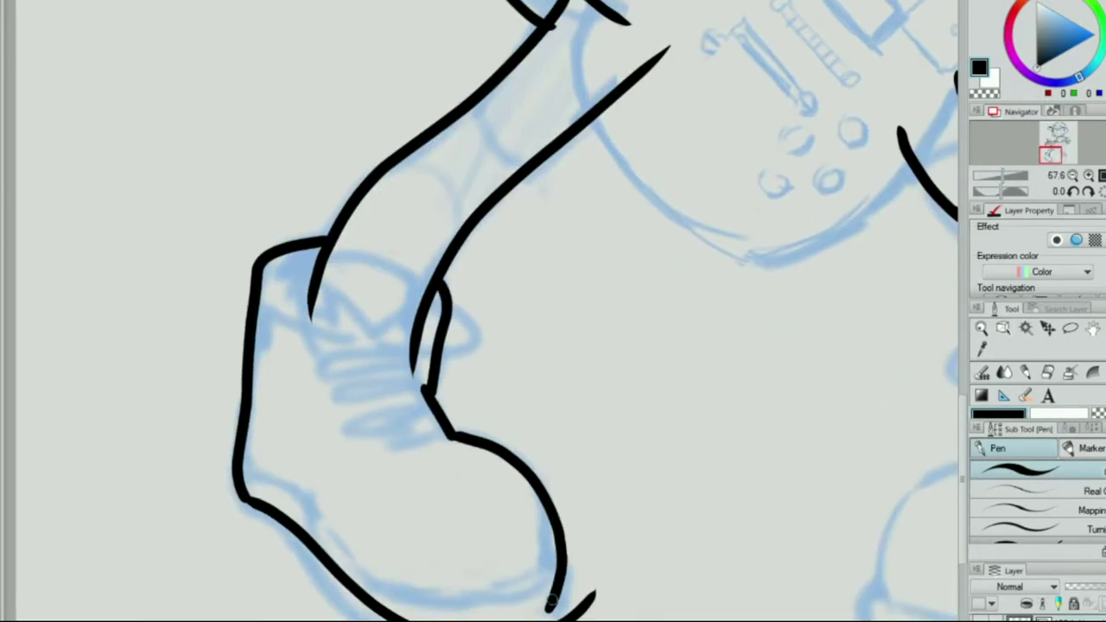
scroll(824, 420, down, 4)
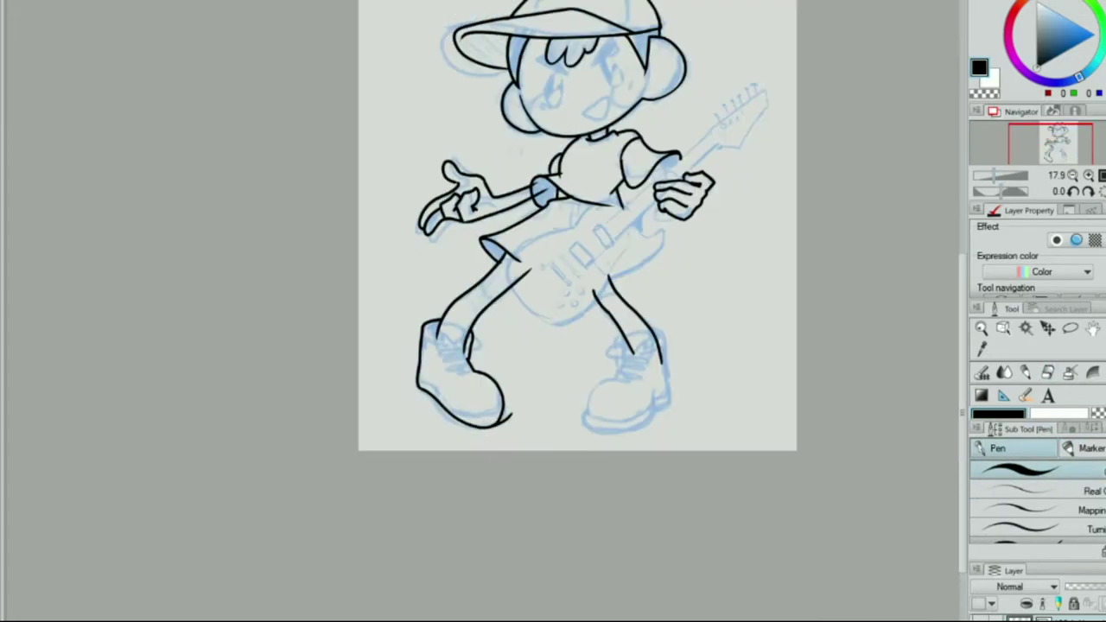
scroll(480, 349, up, 3)
drag(517, 507, 527, 512)
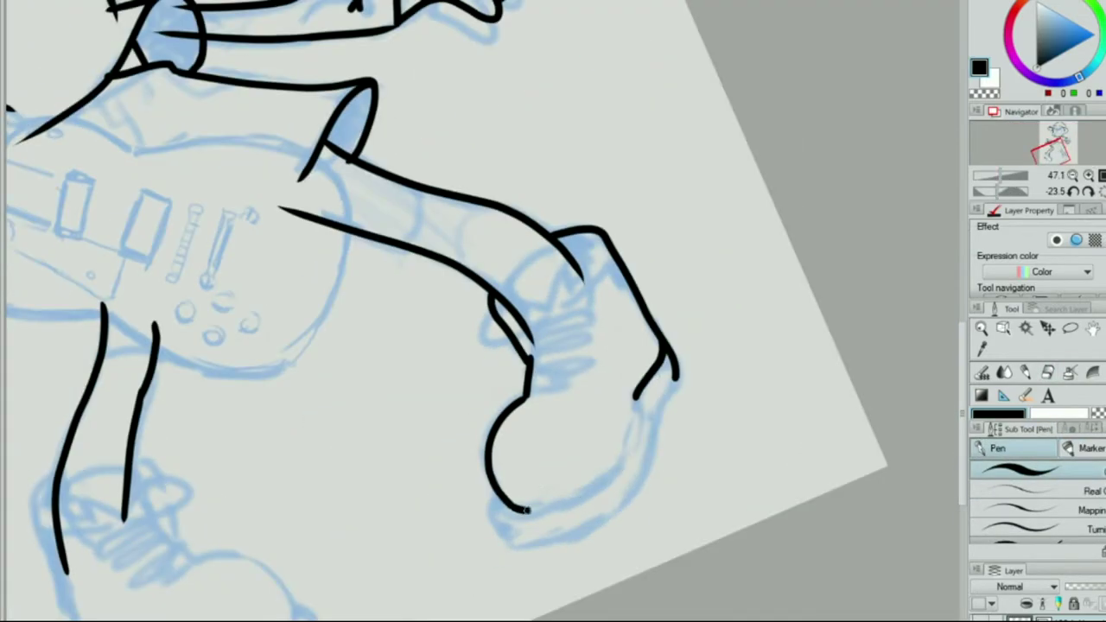
key(y)
click(1103, 191)
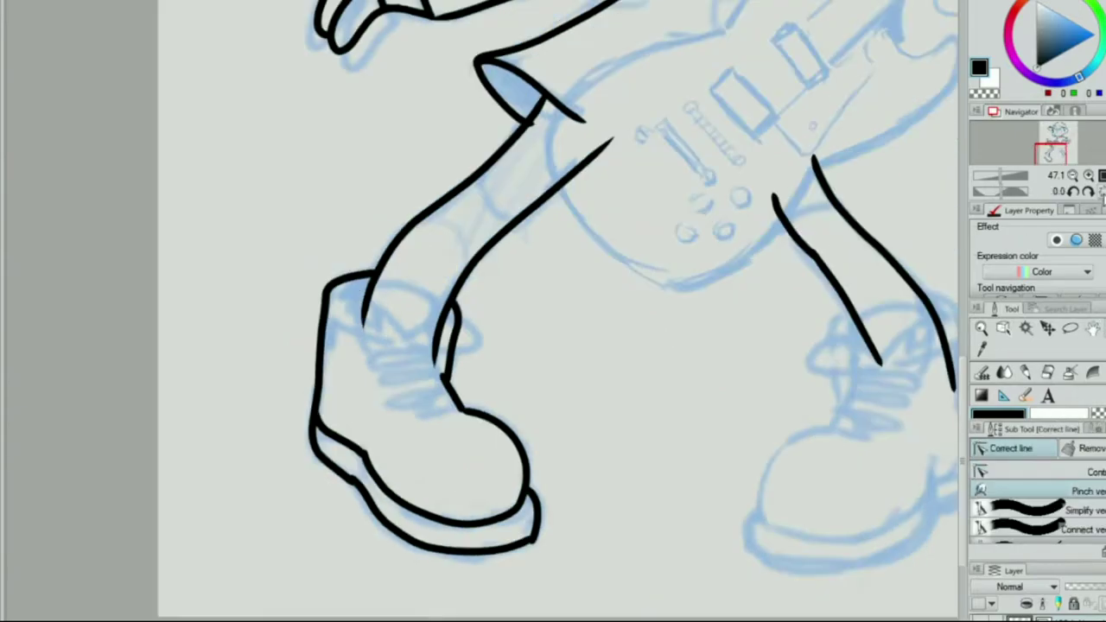
Step: Redraw the sole's lower edge at the heel notch and trim the overlapping line ends with the vector eraser
key(p)
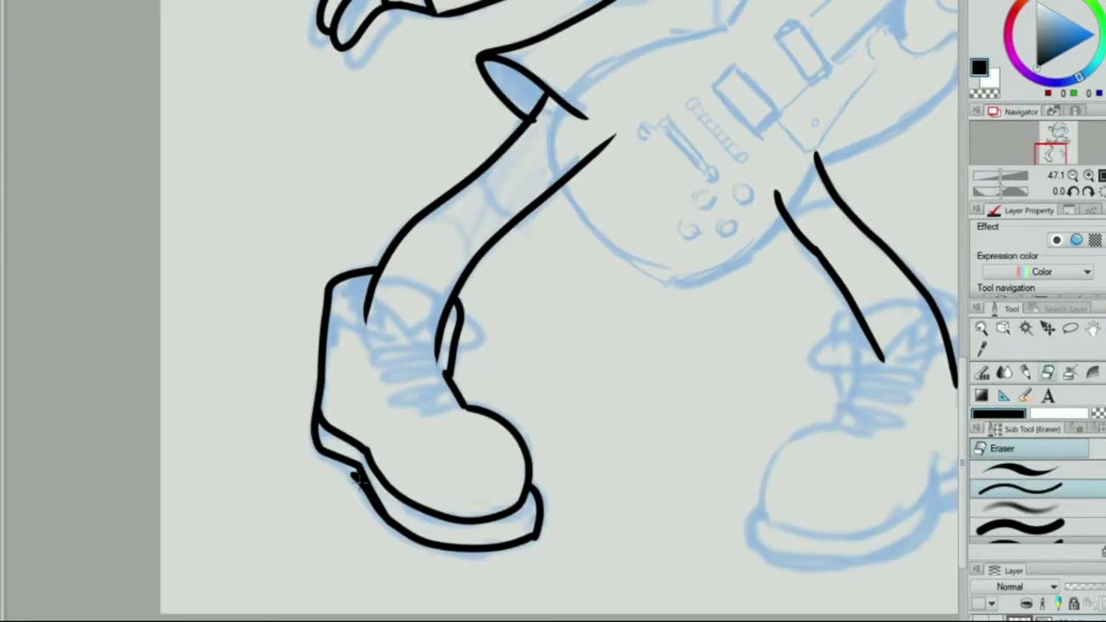
click(998, 179)
scroll(998, 179, down, 3)
scroll(562, 516, up, 5)
key(e)
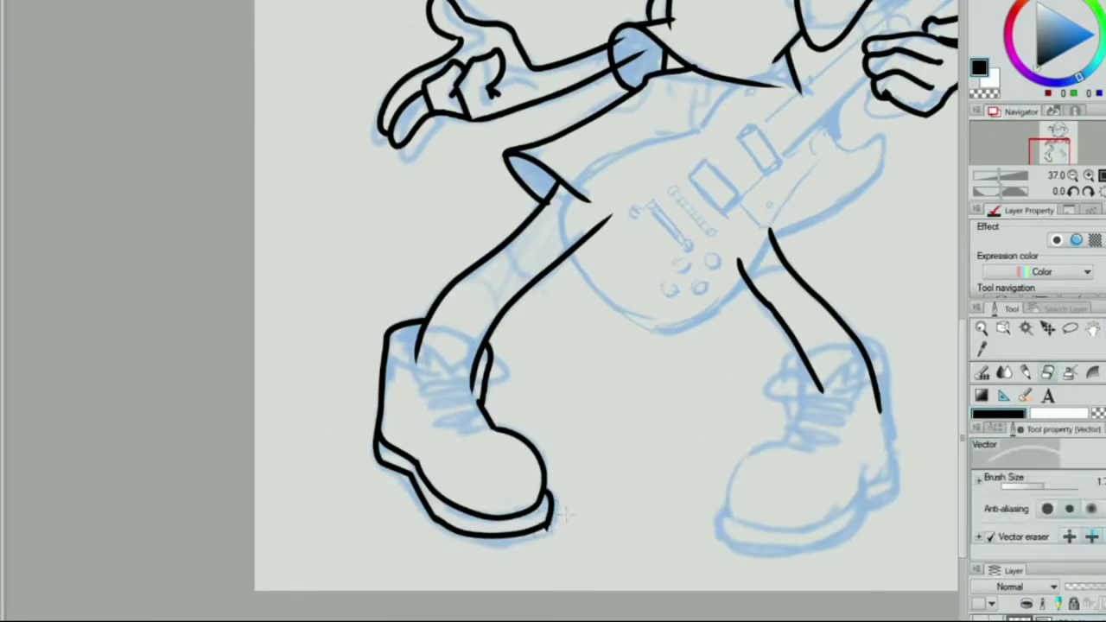
Step: Adjust the curve of the sole's lower line through its control points
key(o)
scroll(435, 513, up, 4)
click(443, 538)
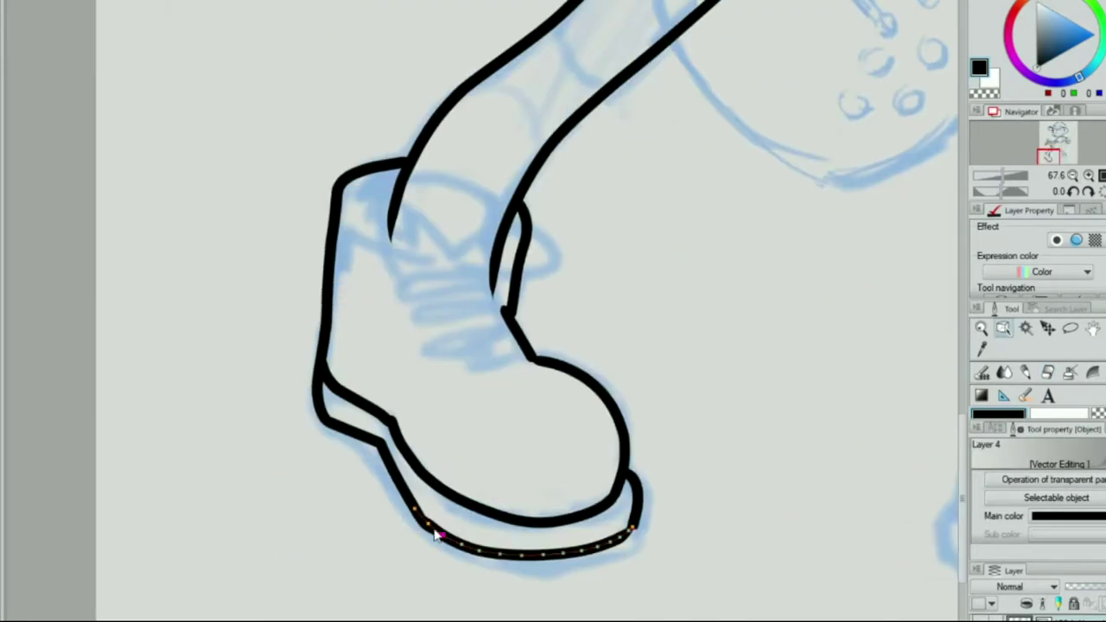
click(740, 247)
scroll(740, 247, down, 4)
scroll(839, 390, up, 4)
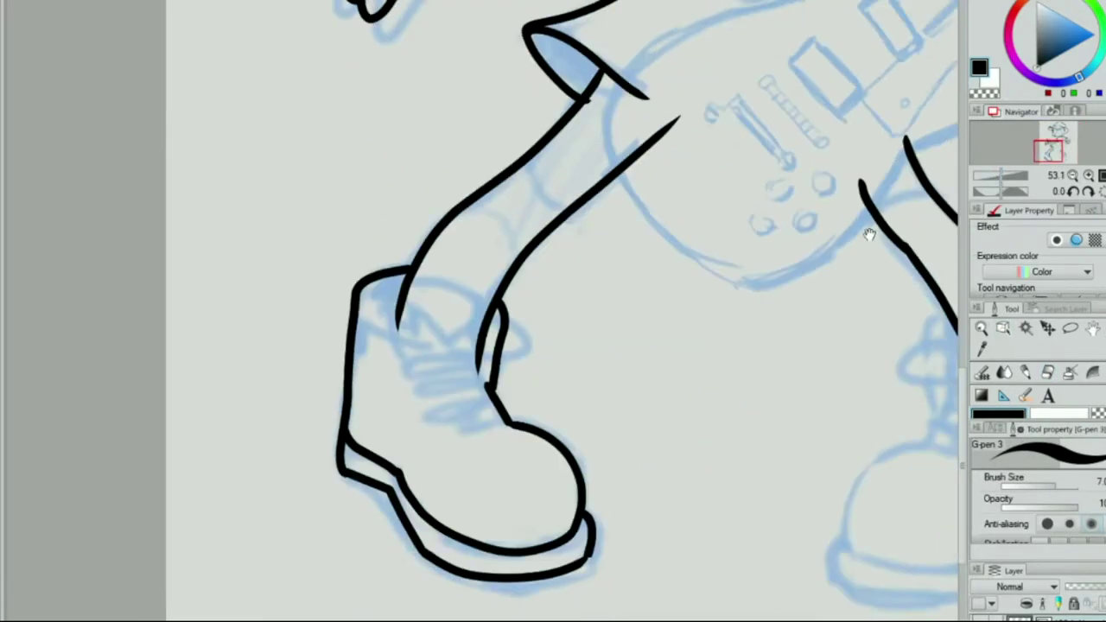
Step: Re-ink the front end of the sole at the toe and join it to the lower line
click(438, 542)
scroll(438, 543, up, 1)
key(p)
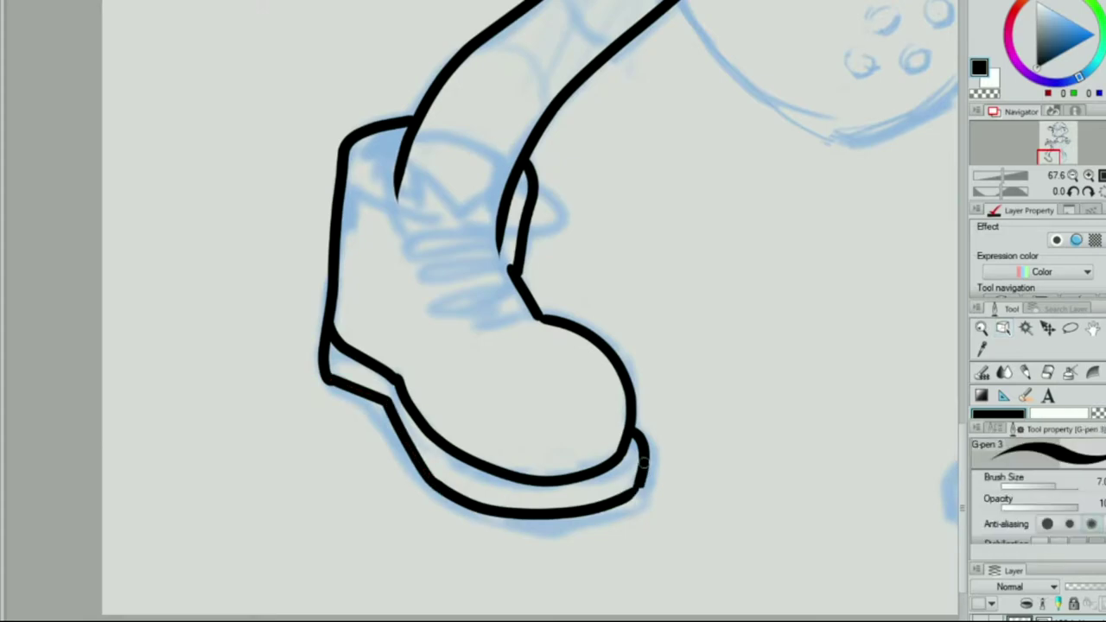
key(h)
key(minus)
key(ctrl+shift+minus)
key(y)
scroll(216, 540, up, 2)
Step: Ink the boot's curved front rim across the ankle and trim the leg lines that run inside the boot
key(p)
scroll(216, 541, down, 5)
scroll(437, 271, up, 4)
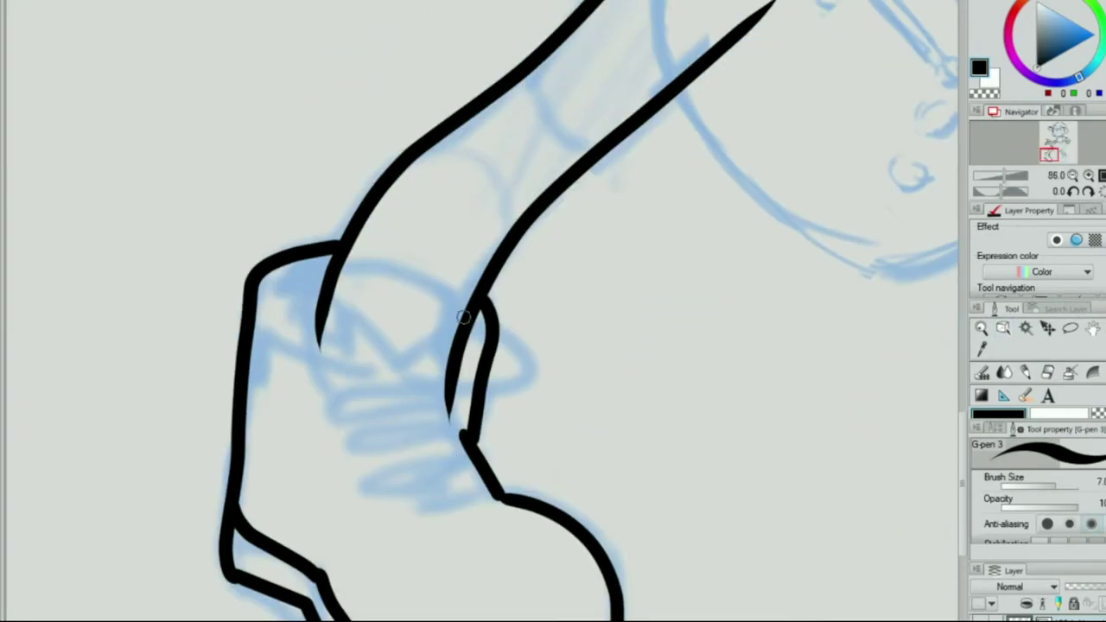
mouse_move(458, 346)
mouse_down()
mouse_move(322, 262)
mouse_move(410, 259)
mouse_move(328, 294)
mouse_up()
scroll(526, 186, down, 3)
scroll(526, 187, up, 3)
drag(342, 350, 466, 344)
key(e)
click(341, 320)
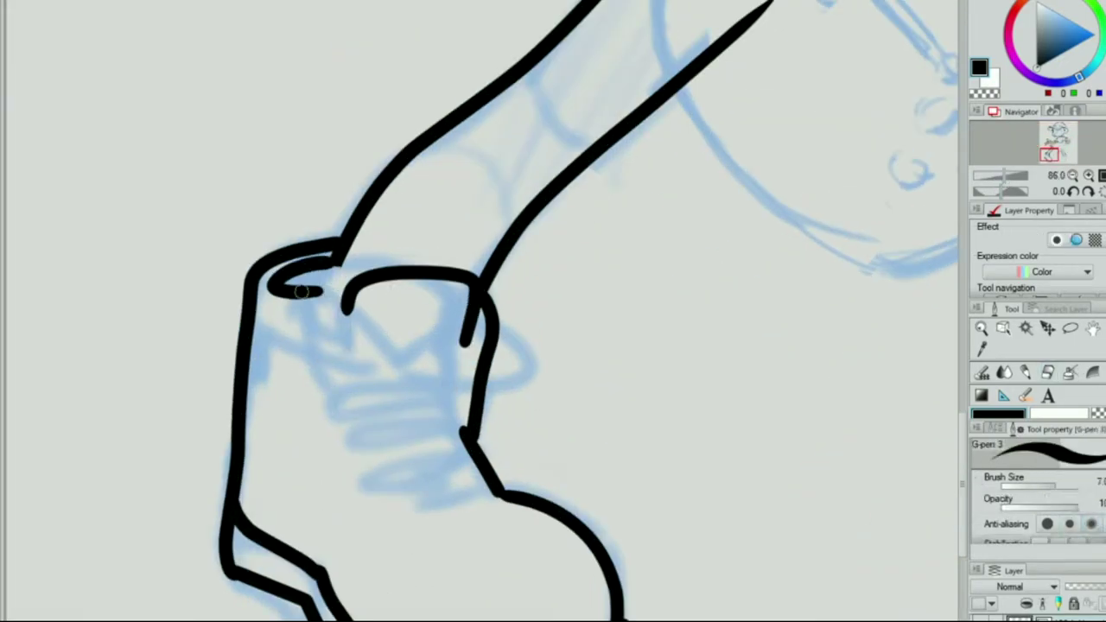
Step: Redo the inner rim of the boot's opening behind the leg and join it to the front rim
key(ctrl+z)
scroll(468, 323, down, 3)
scroll(468, 323, up, 1)
click(405, 341)
key(p)
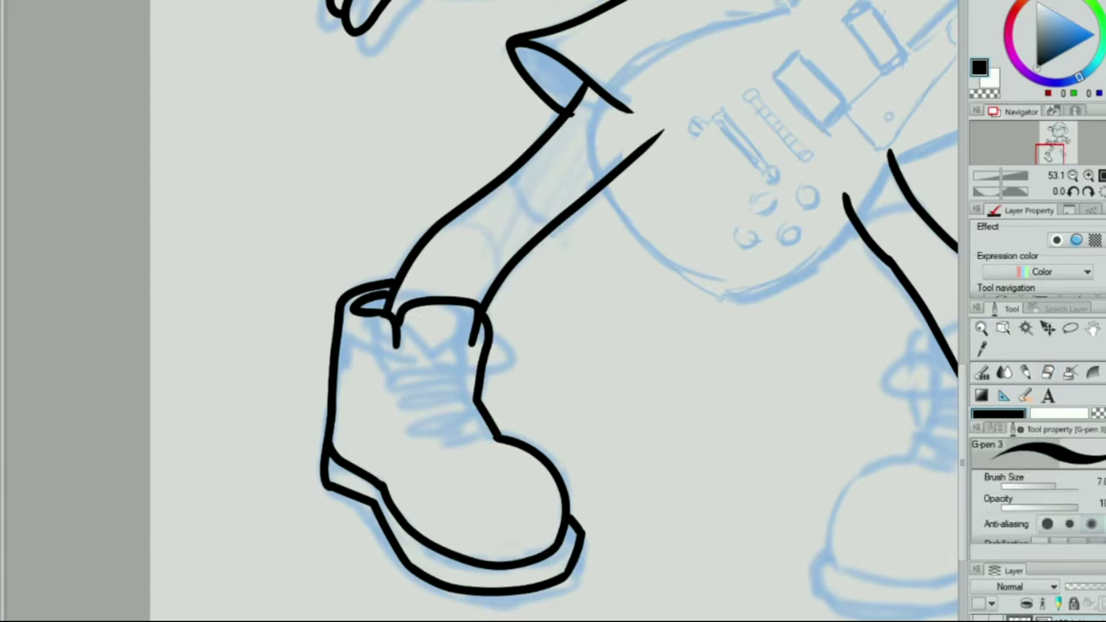
Step: Duplicate the inked boot, flip the copy horizontally and place it on the other leg
scroll(484, 363, down, 2)
scroll(478, 354, up, 1)
key(m)
key(e)
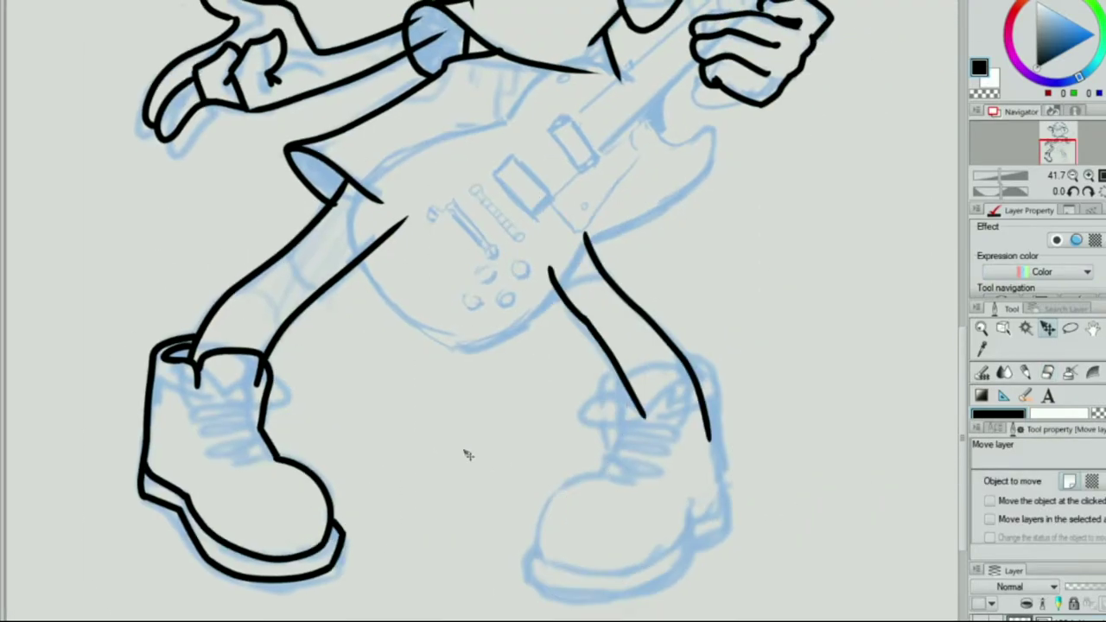
drag(464, 452, 916, 449)
click(1047, 327)
drag(813, 449, 640, 450)
key(h)
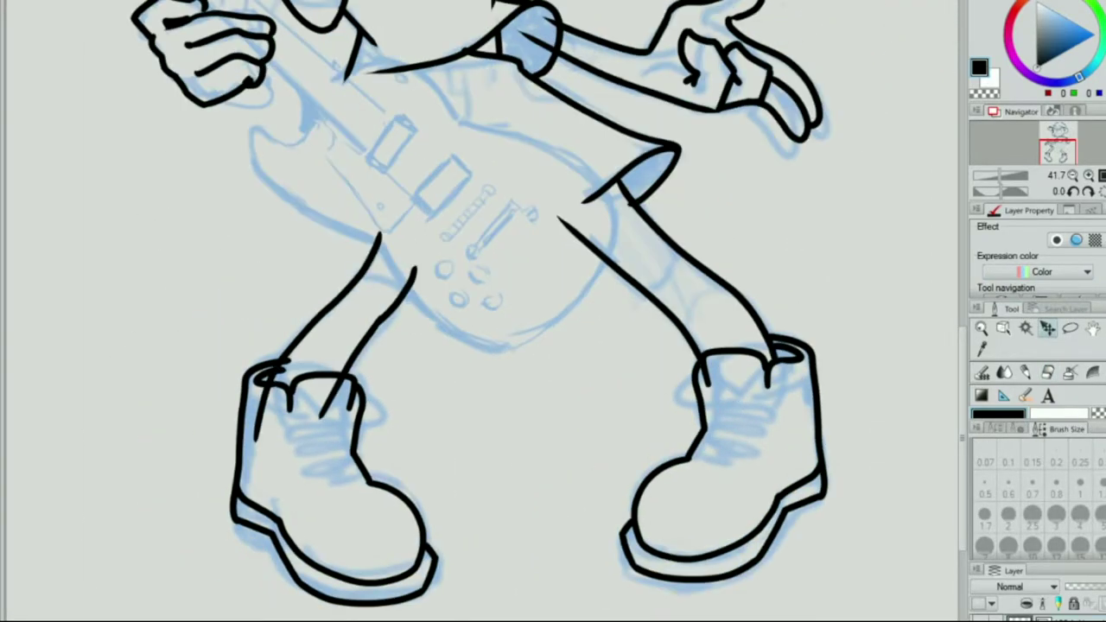
Step: Trim the leg lines that overlap the inside of the second boot
key(h)
scroll(670, 430, down, 2)
key(w)
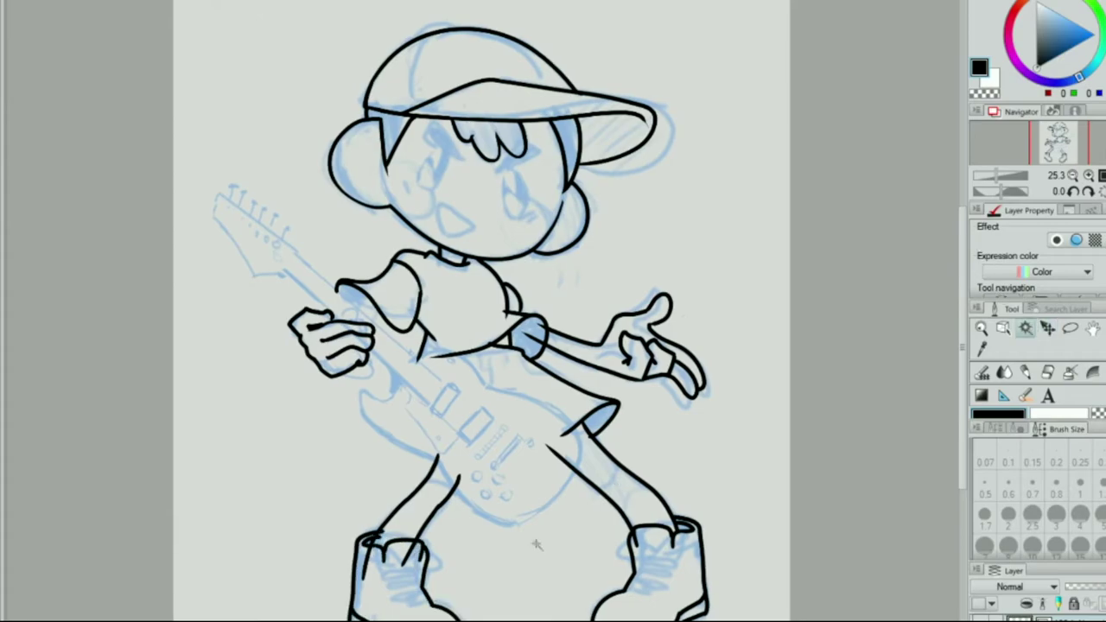
key(h)
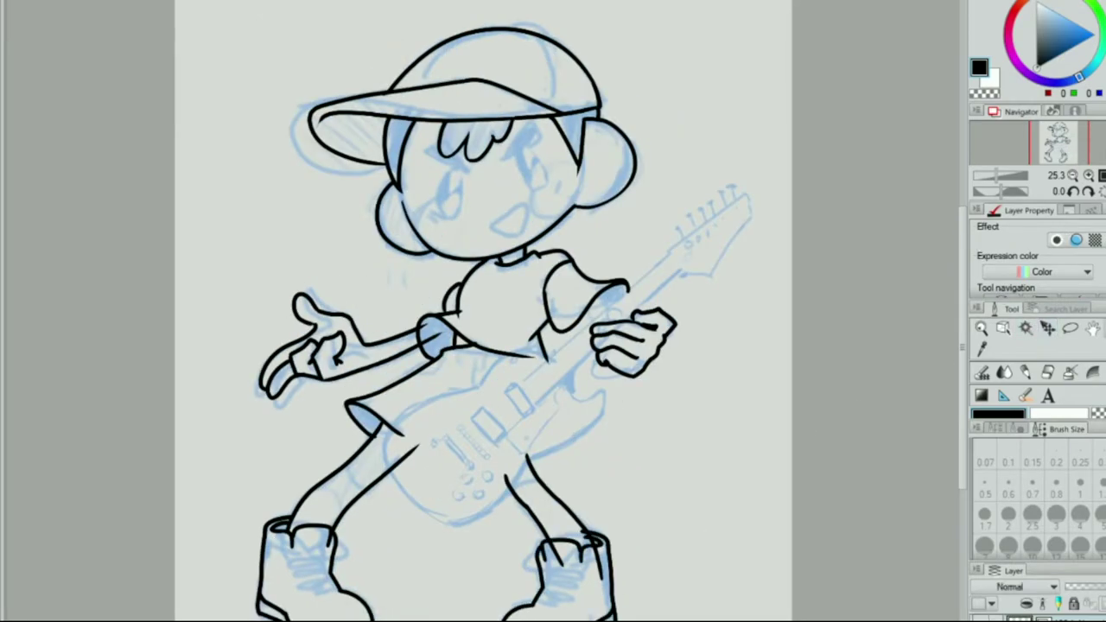
key(y)
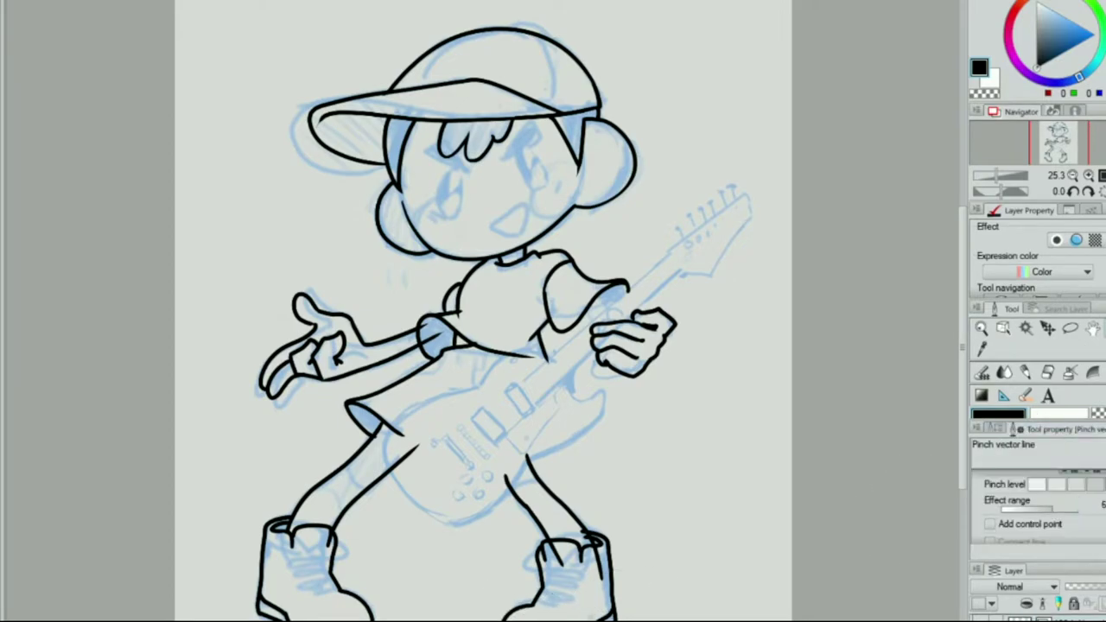
key(h)
key(e)
key(p)
key(h)
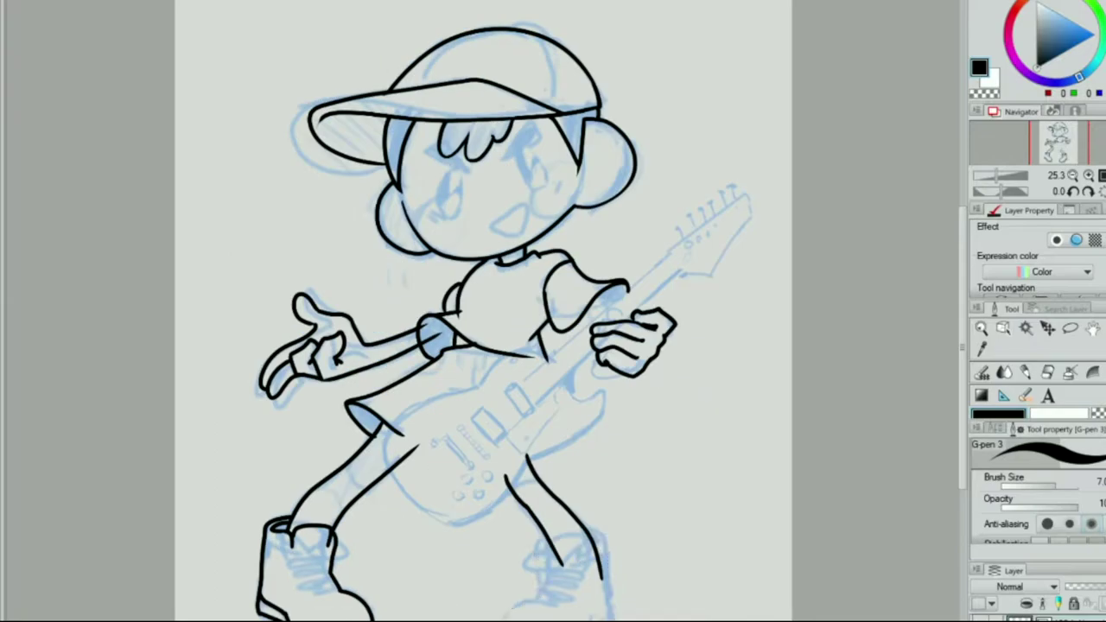
key(e)
key(ctrl+minus)
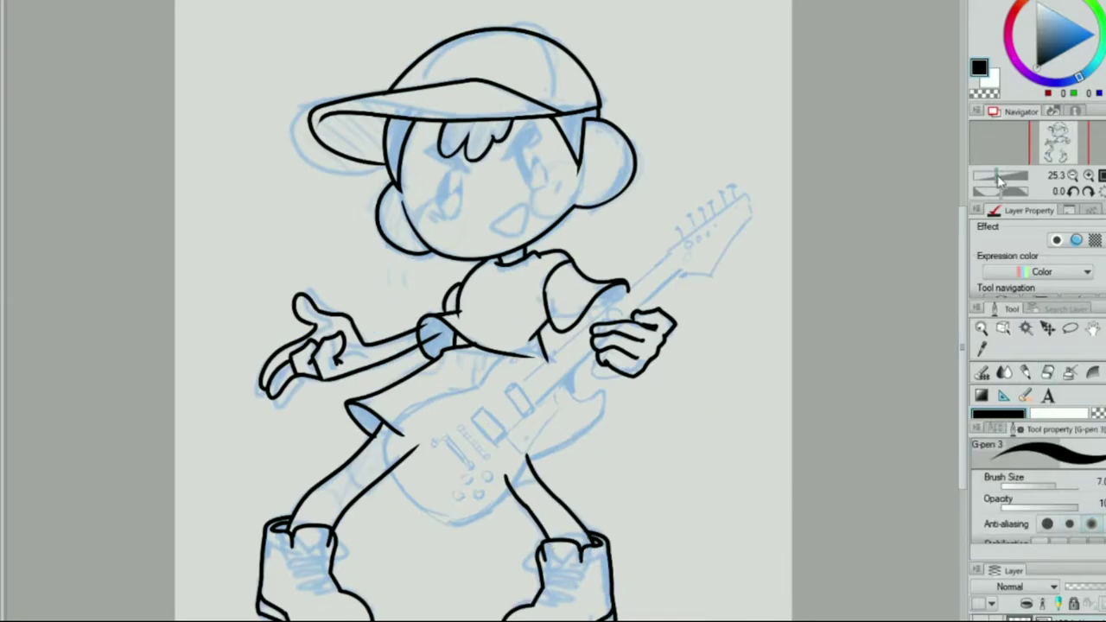
Step: Erase the stray ink where the shirt meets the neck and the arc behind the back shoulder with the vector eraser
key(ctrl+plus)
key(ctrl+plus)
key(ctrl+minus)
key(ctrl+minus)
key(ctrl+minus)
key(ctrl+plus)
key(ctrl+plus)
key(ctrl+plus)
key(p)
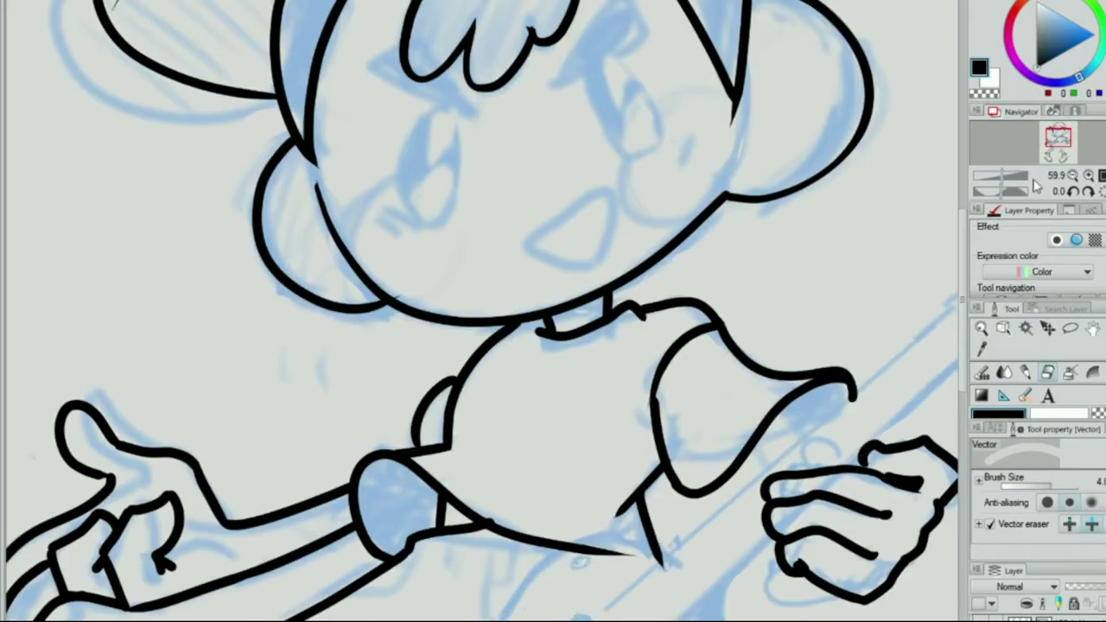
key(ctrl+minus)
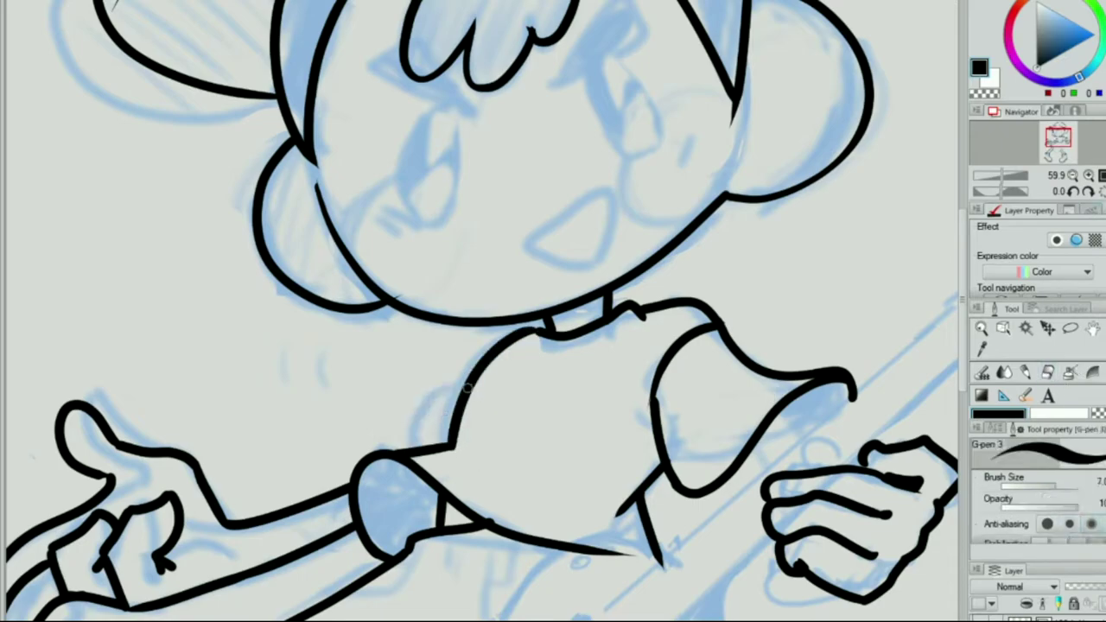
Step: Hide the character's ink and draw the guitar body's outline over the sketch as one continuous curve, size 7
key(ctrl+minus)
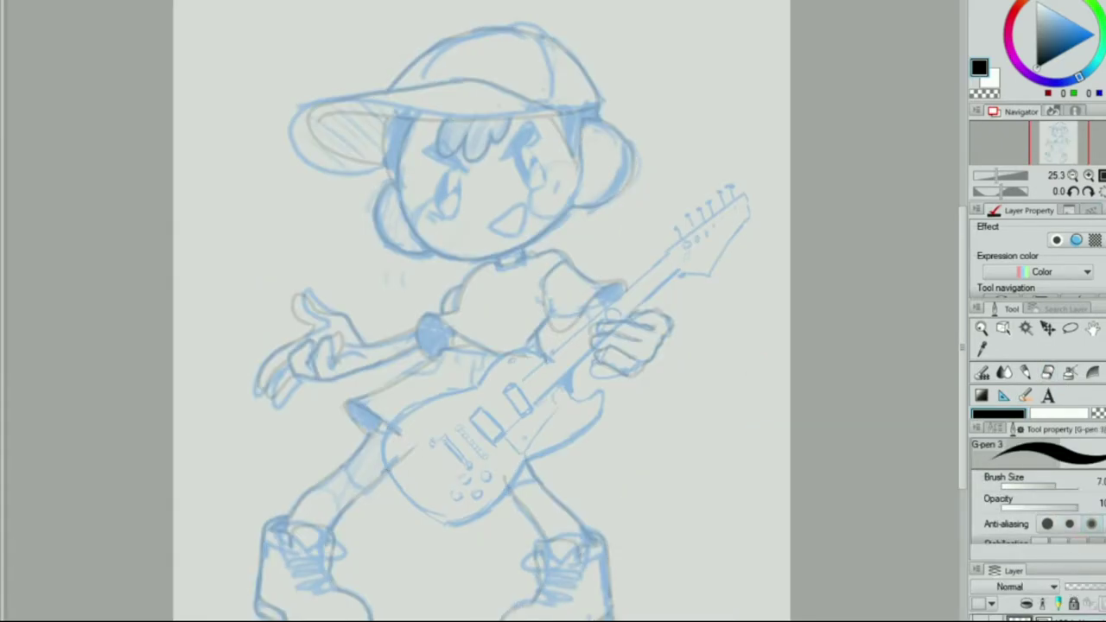
drag(551, 358, 478, 394)
key(ctrl+z)
key(u)
drag(550, 356, 521, 344)
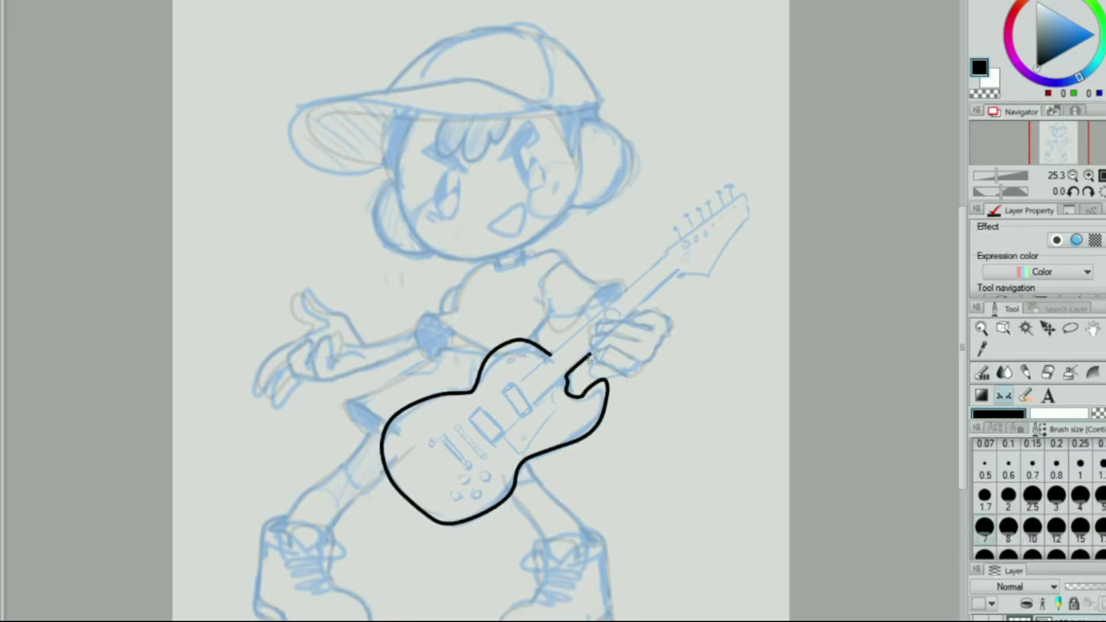
Step: Reshape the guitar body's outline at the upper bout and the cutaway horn with the Pinch vector line tool
click(1019, 326)
key(ctrl+plus)
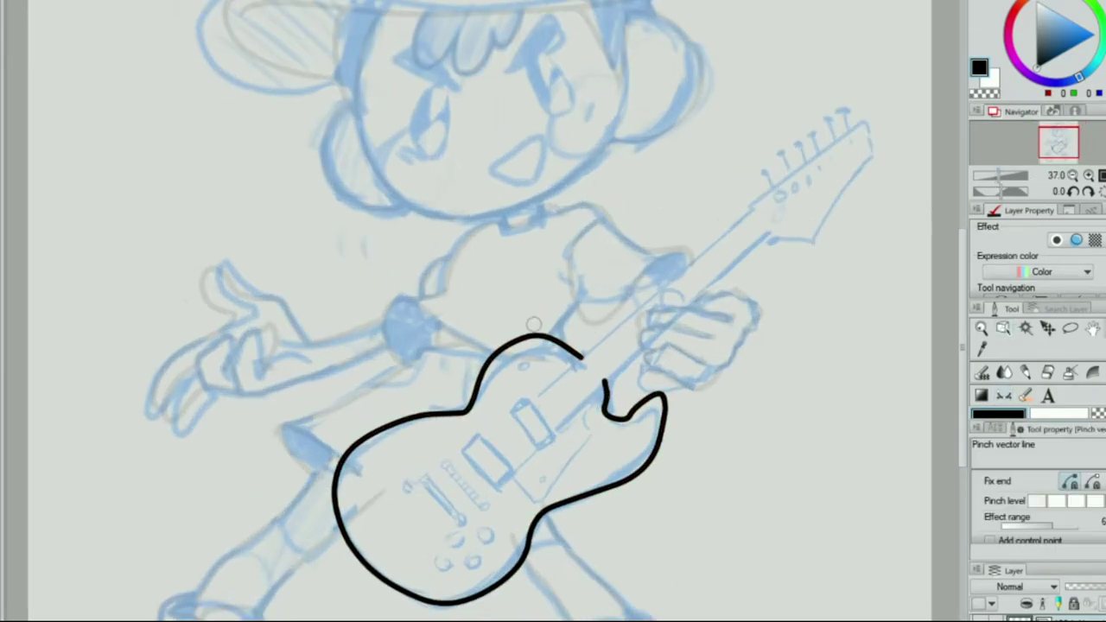
key(h)
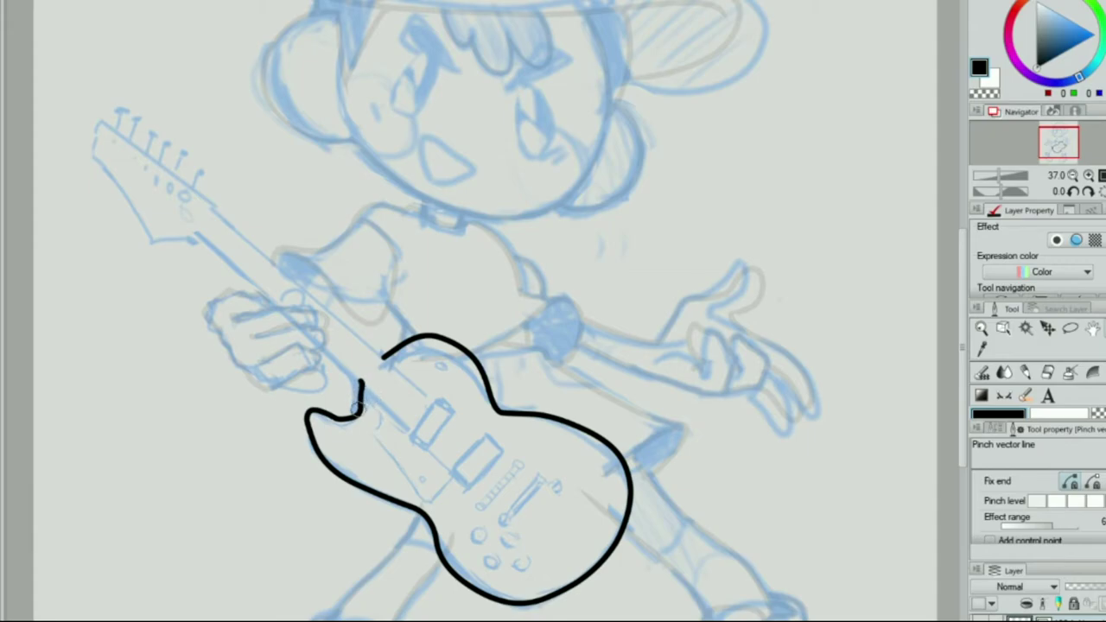
key(h)
key(h)
key(h)
key(h)
key(h)
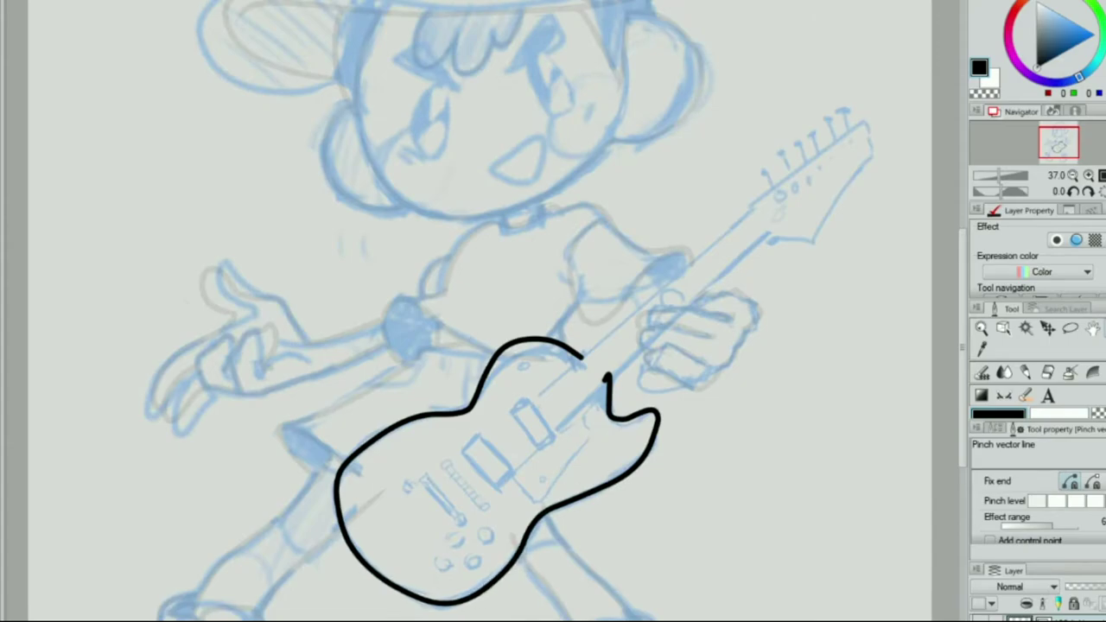
Step: Draw the guitar neck as two parallel straight lines and outline the pointed headstock at its end
key(u)
mouse_move(519, 415)
mouse_down()
mouse_move(804, 131)
mouse_move(814, 193)
mouse_move(786, 200)
mouse_up()
key(ctrl+c)
key(ctrl+v)
key(ctrl+t)
key(Return)
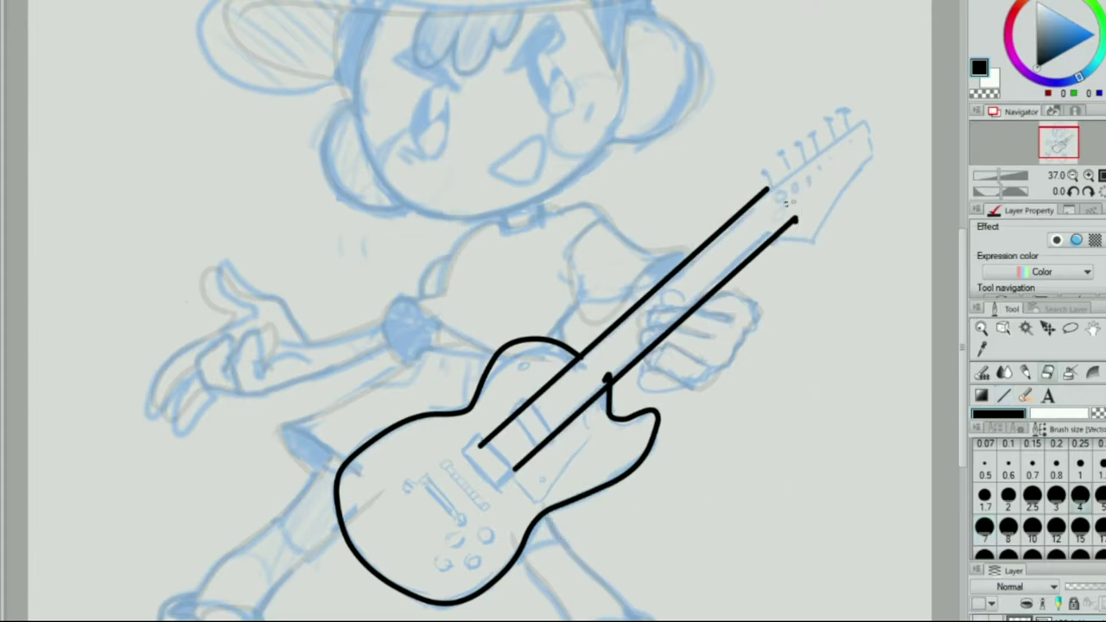
key(u)
drag(871, 156, 819, 229)
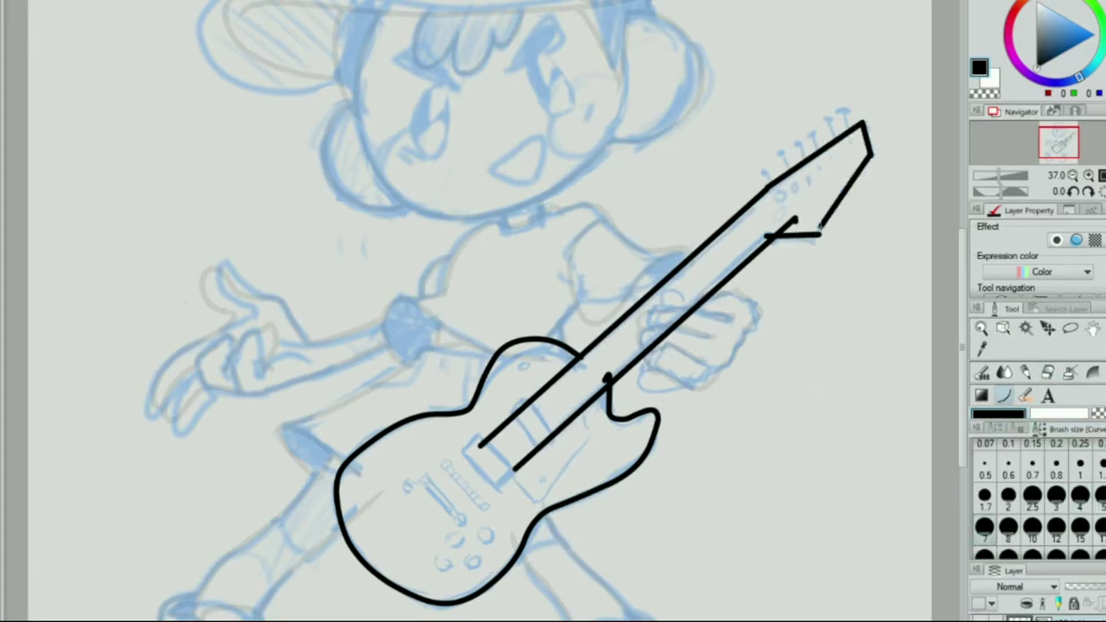
Step: Draw a rectangular pickup across the strings' path and place a narrower copy of it closer to the neck
drag(519, 389, 607, 324)
key(u)
drag(551, 375, 613, 432)
click(597, 446)
key(ctrl+c)
key(ctrl+v)
key(ctrl+t)
drag(590, 390, 649, 343)
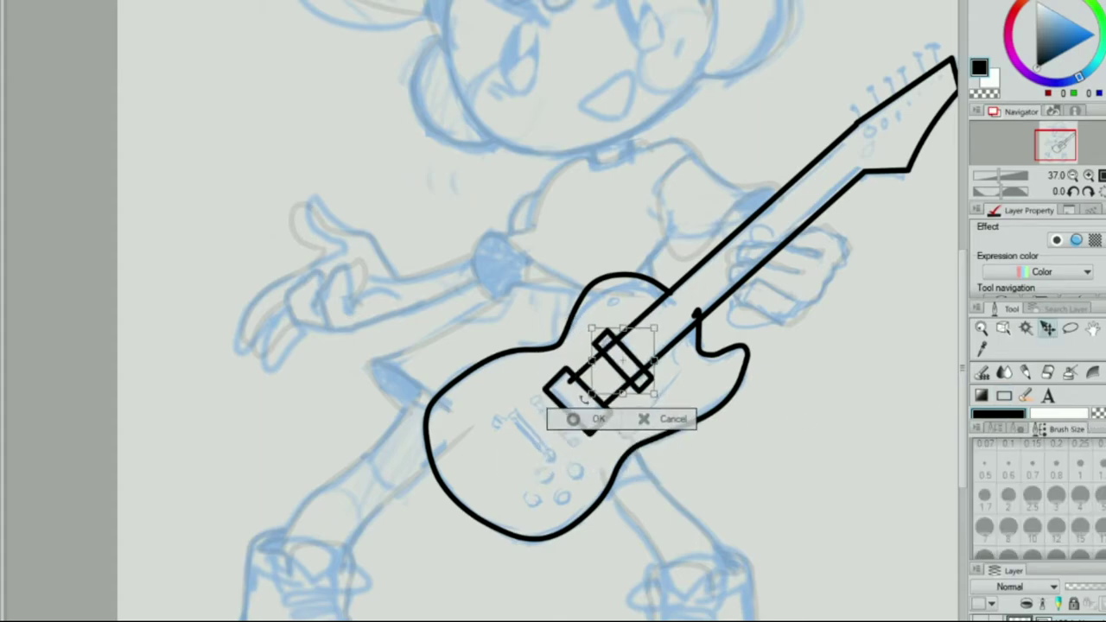
click(573, 420)
Step: Add two narrow parallel rectangles below the pickups for the bridge and tailpiece, using a transformed copy
key(ctrl+t)
drag(531, 432, 553, 425)
key(Return)
key(ctrl+c)
key(ctrl+v)
key(ctrl+t)
key(Return)
scroll(714, 447, up, 2)
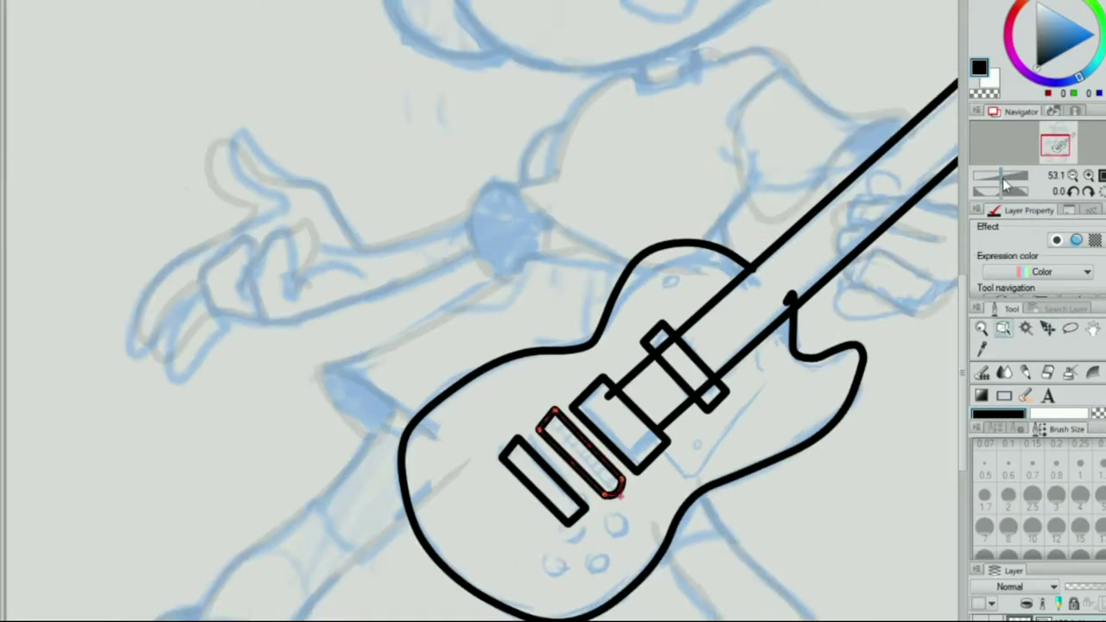
key(ctrl+t)
drag(661, 456, 660, 460)
key(Return)
Step: Draw a straight slot line along the inside of the tailpiece rectangle
scroll(668, 512, down, 2)
key(h)
scroll(668, 512, up, 2)
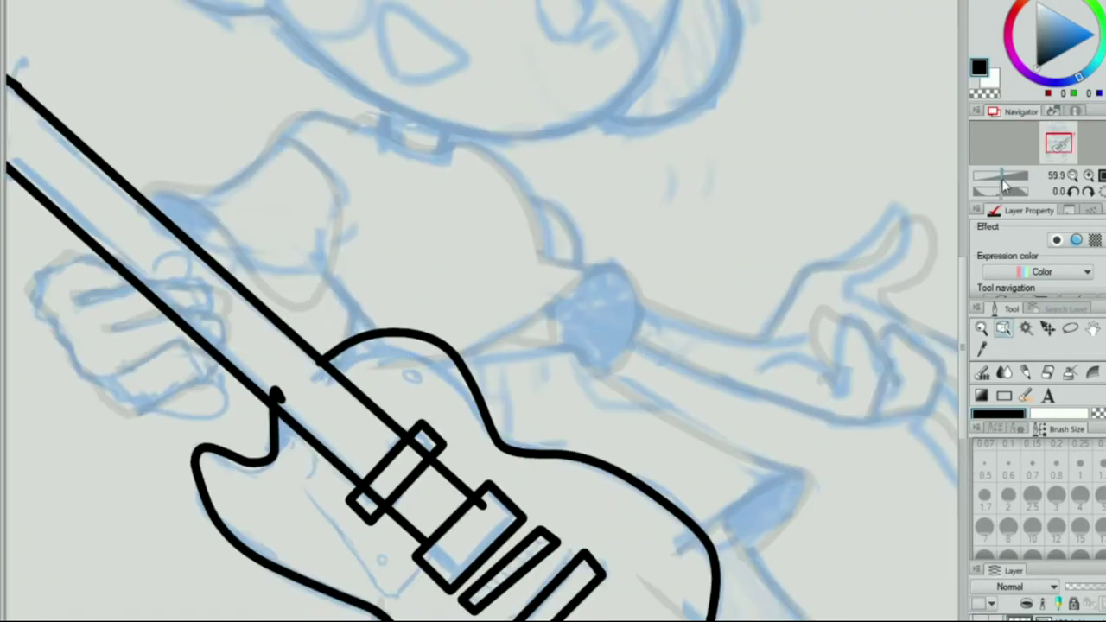
key(h)
key(ctrl+0)
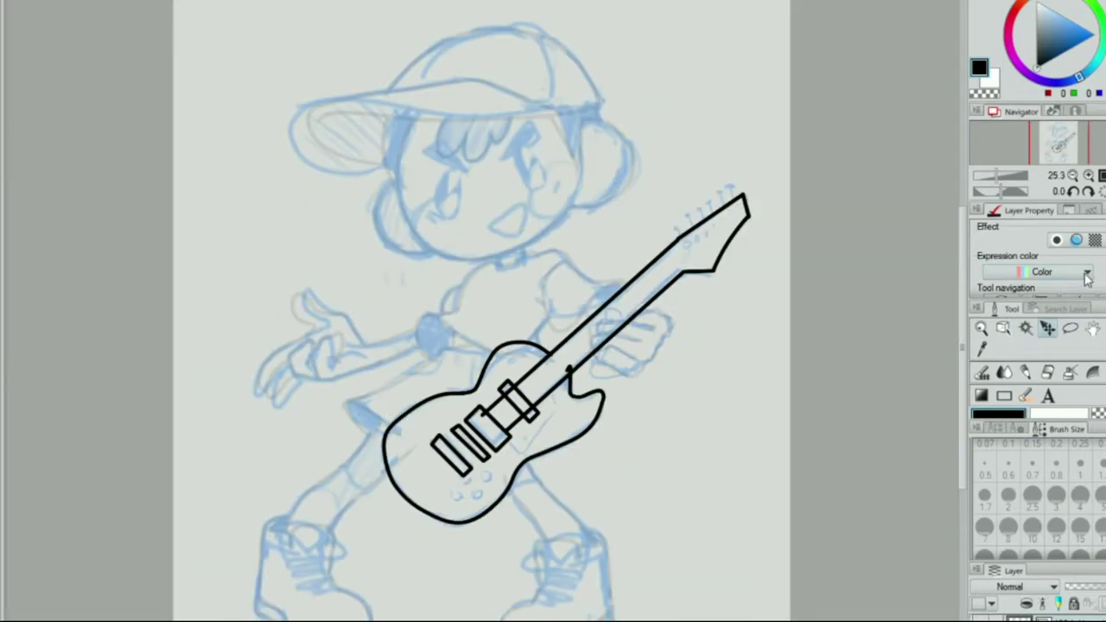
scroll(434, 439, up, 5)
click(1003, 395)
drag(436, 438, 461, 461)
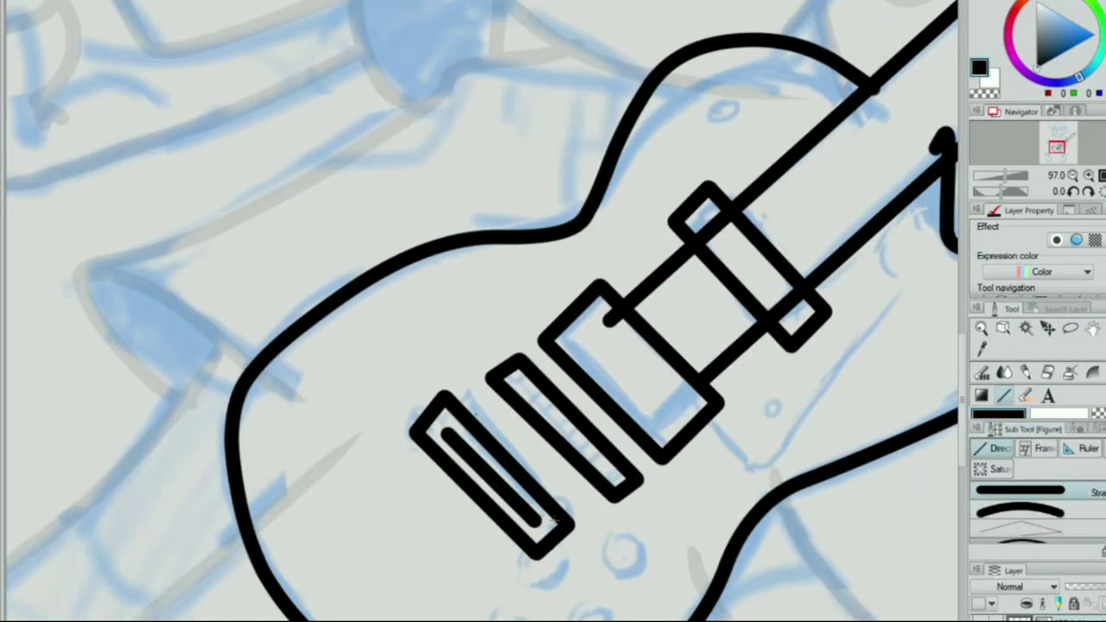
Step: Redraw the bridge as a narrow bar with a small circle at each end
drag(442, 412, 453, 422)
drag(610, 480, 643, 522)
key(ctrl+0)
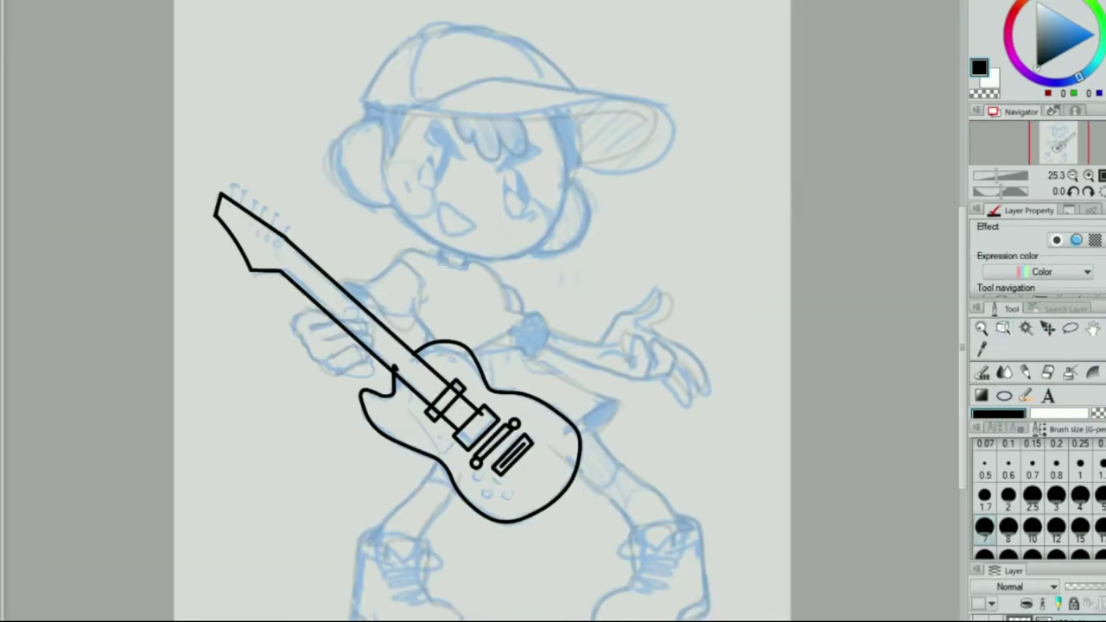
scroll(365, 439, up, 5)
key(ctrl+0)
key(p)
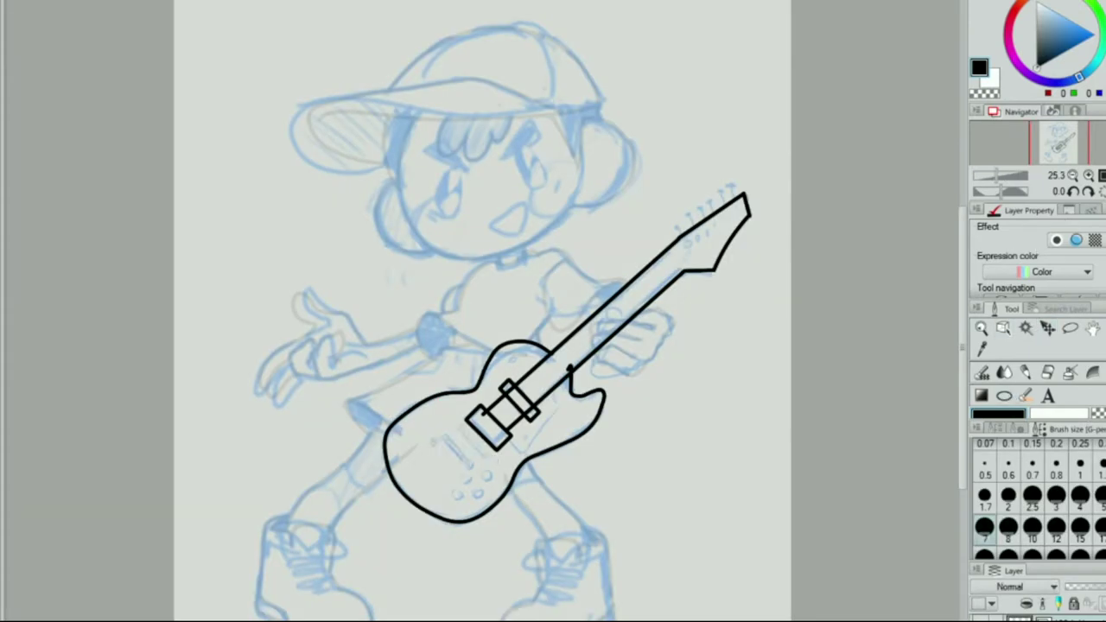
scroll(484, 432, up, 3)
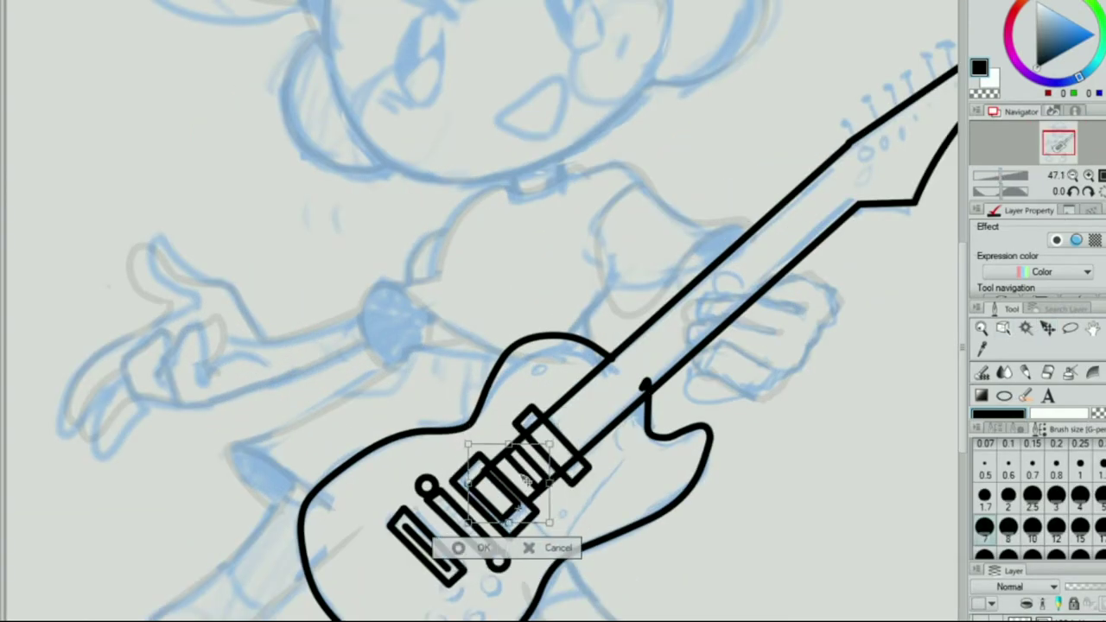
click(1070, 329)
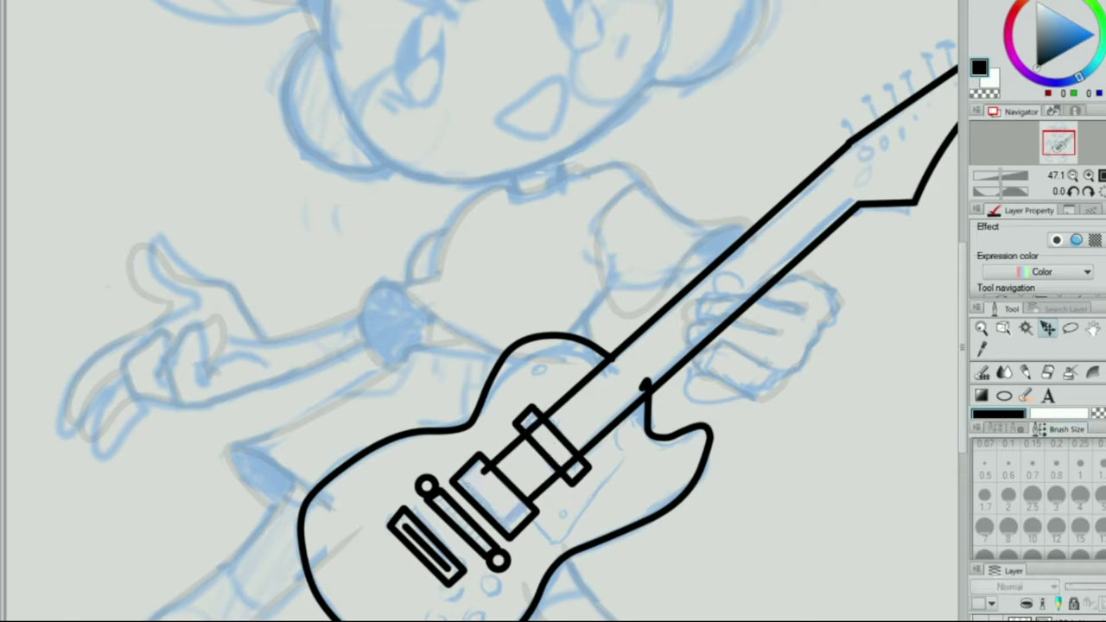
key(e)
key(ctrl+0)
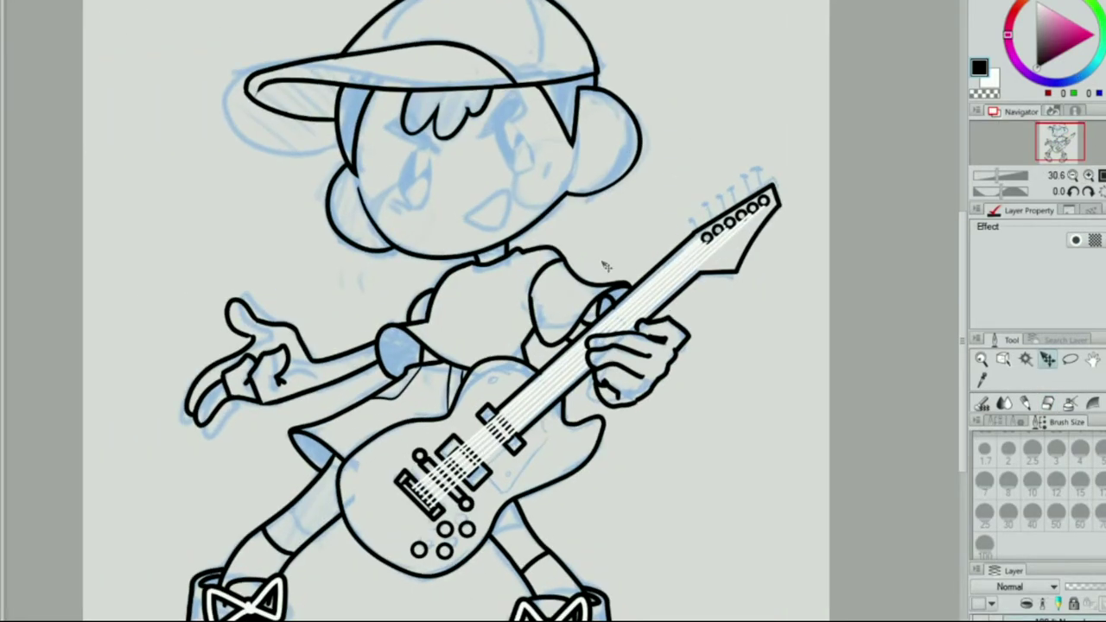
Step: Ink one eye as a tall oval and add a pointed, angular eyebrow above it
key(ctrl+0)
key(p)
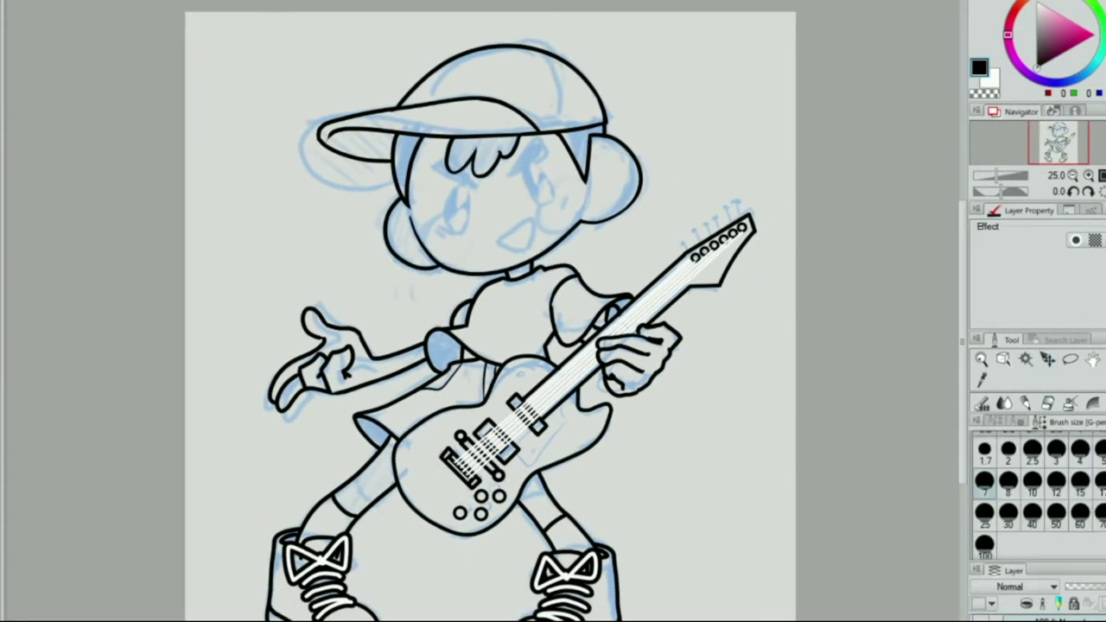
scroll(537, 148, up, 3)
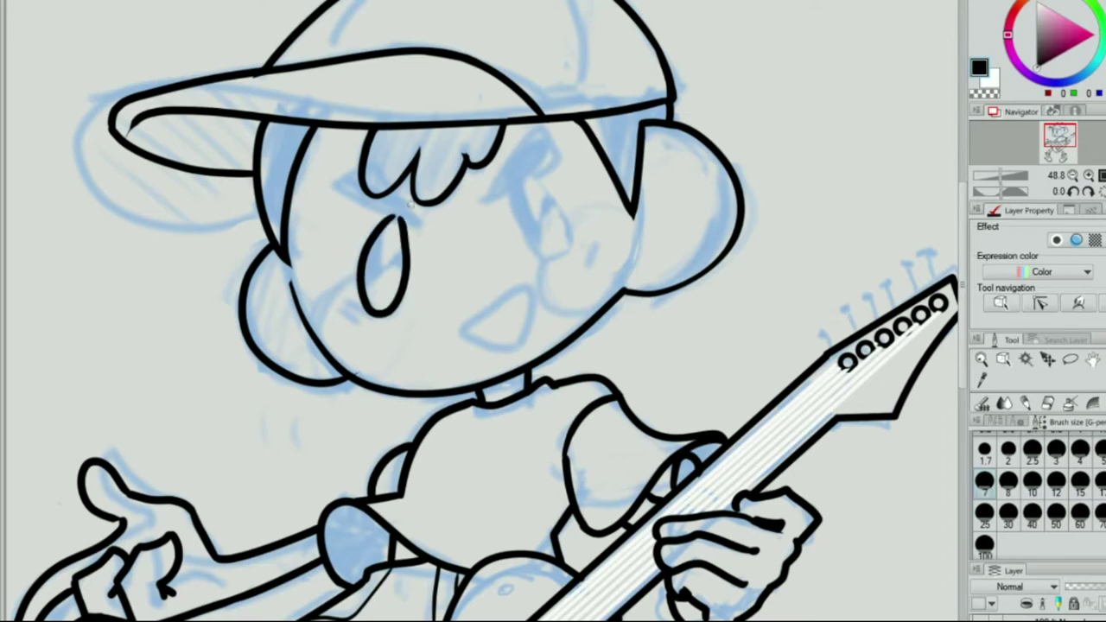
mouse_move(356, 167)
mouse_down()
mouse_move(424, 226)
mouse_move(318, 189)
mouse_up()
drag(380, 216, 363, 306)
Step: Duplicate the inked eye and eyebrow, mirror the copy and place it tilted on the other side of the face
key(ctrl+v)
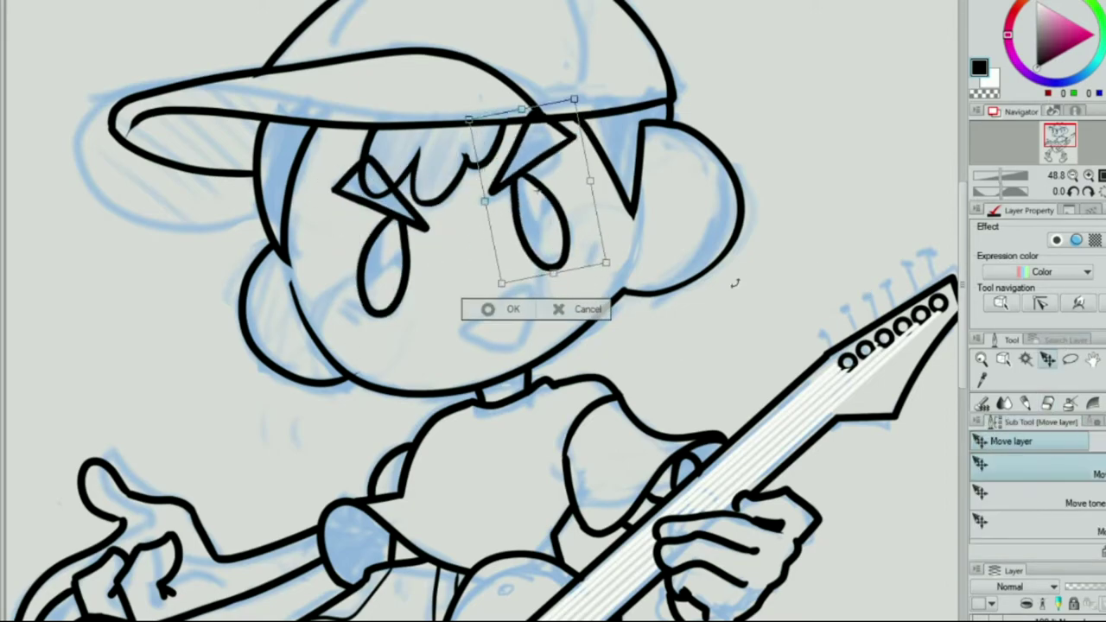
key(Return)
key(h)
key(ctrl+0)
key(h)
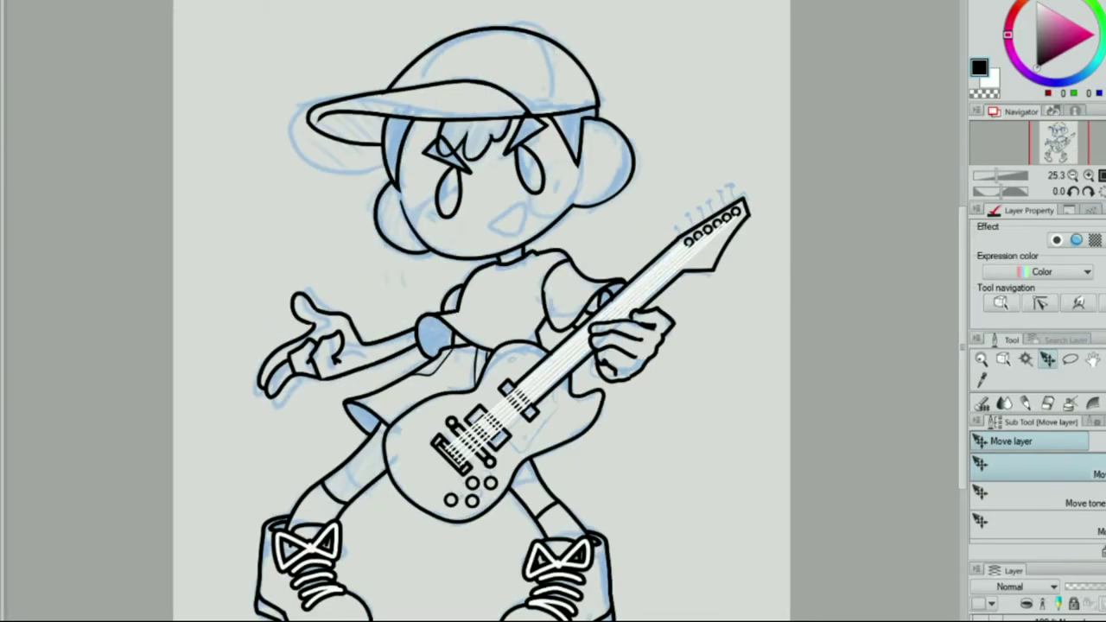
key(h)
key(h)
key(h)
Step: Rotate the mirrored eye-and-eyebrow copy and position it under the fringe on the ear side of the face
key(ctrl+v)
key(Return)
key(h)
key(ctrl+plus)
key(ctrl+v)
key(ctrl+t)
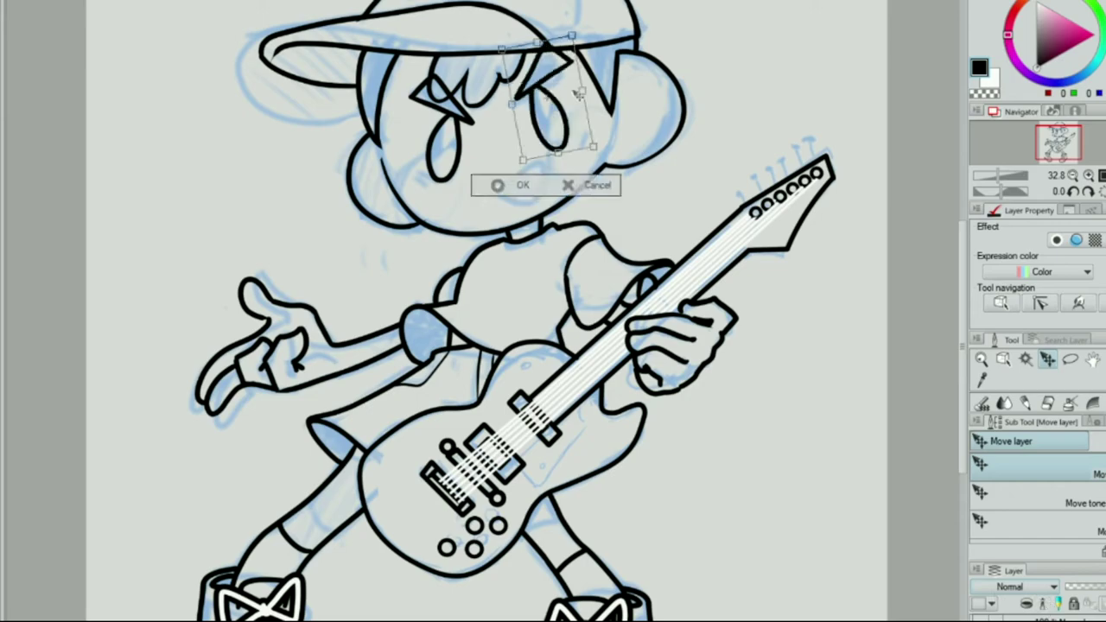
key(ctrl+plus)
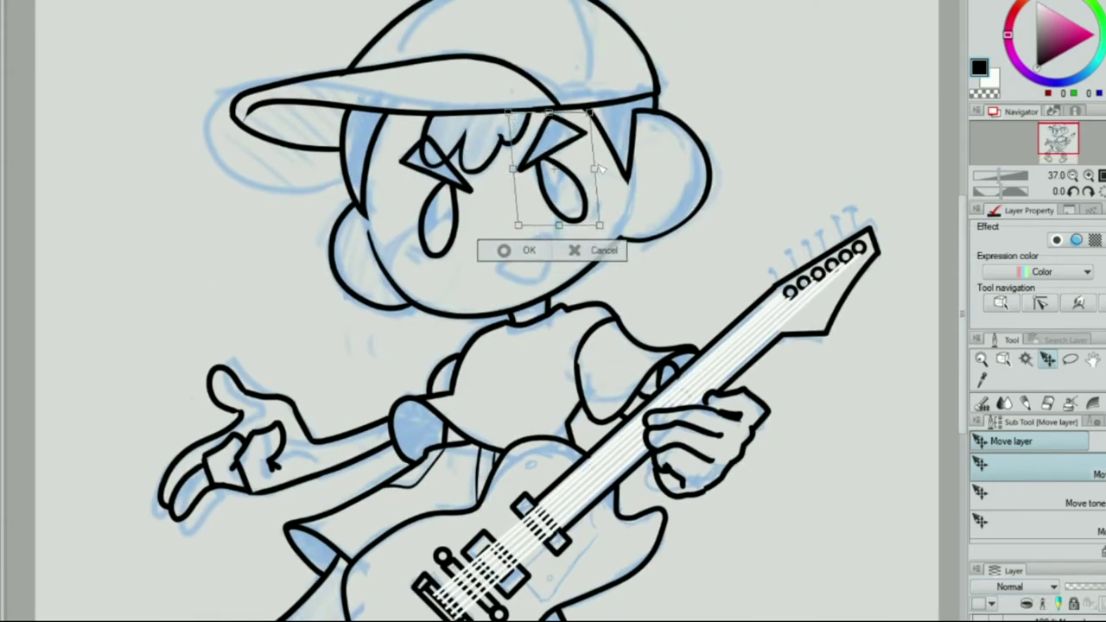
key(h)
key(Return)
key(h)
key(ctrl+minus)
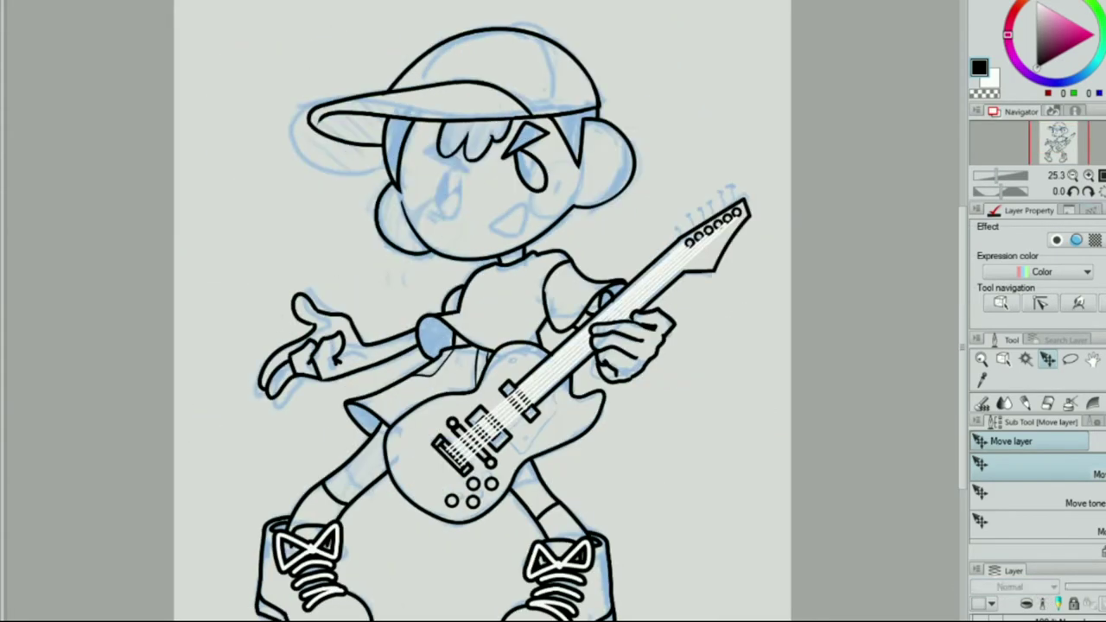
Step: Redraw the eyebrow on the cap-peak side of the face as a sharp, angular shape touching the tall oval eye
key(e)
click(1099, 488)
key(ctrl+plus)
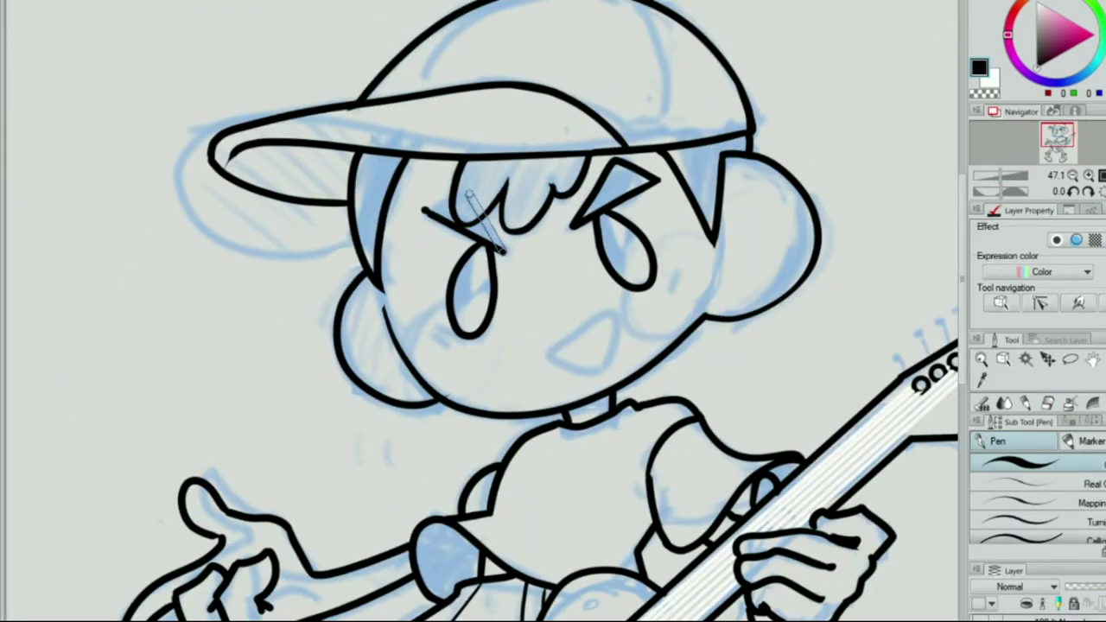
key(o)
click(428, 213)
key(ctrl+minus)
key(h)
key(e)
key(h)
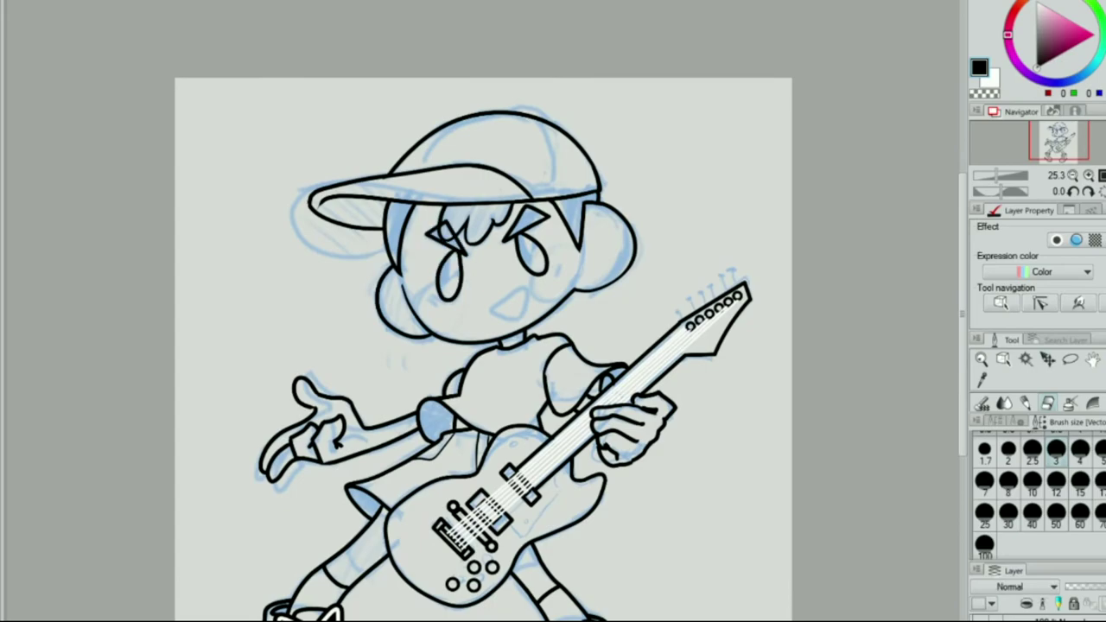
Step: Hide the blue sketch and fill the face, ears, arms, hands and legs with a light peach skin colour
scroll(482, 346, down, 3)
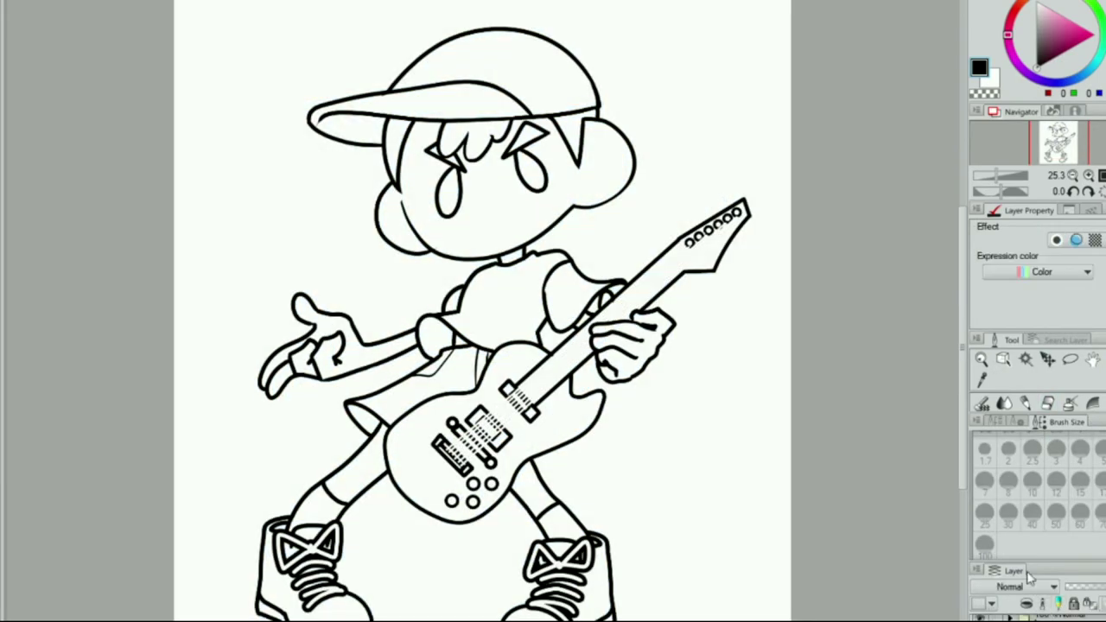
key(g)
click(501, 229)
click(636, 345)
click(363, 345)
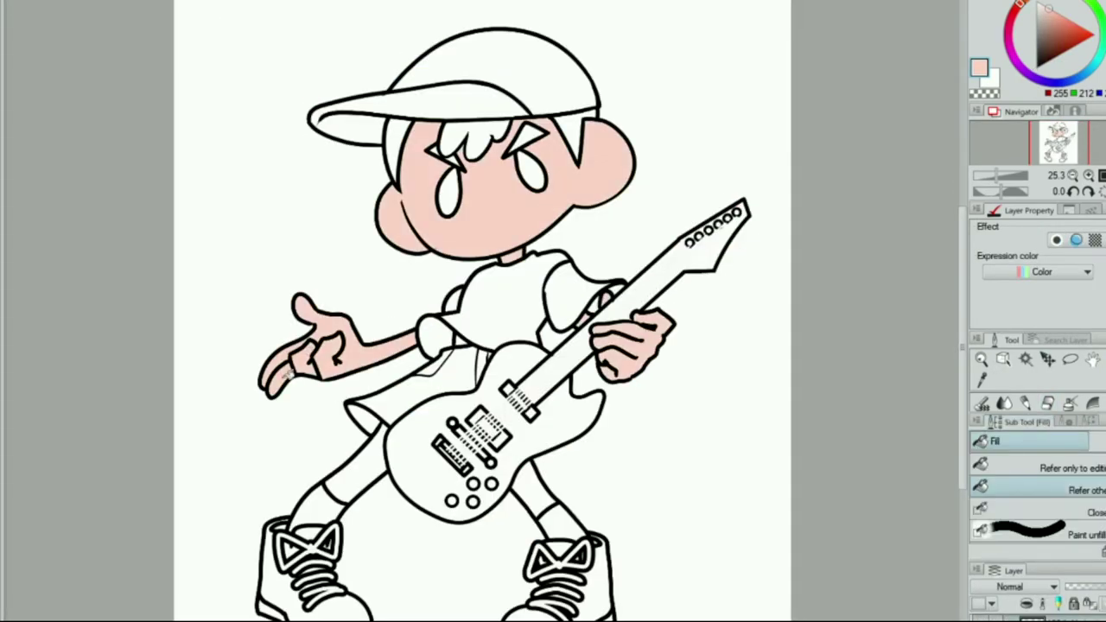
click(281, 368)
click(354, 467)
click(532, 488)
Step: Fill both boots with pinkish red and block in the socks and soles with bright red
click(570, 571)
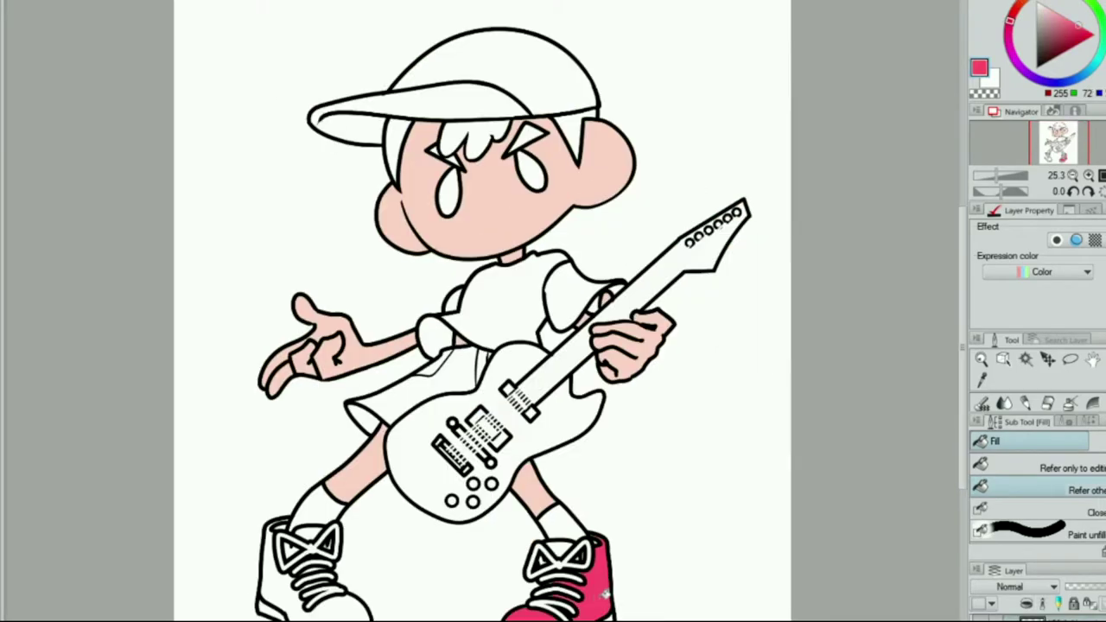
click(587, 575)
click(366, 585)
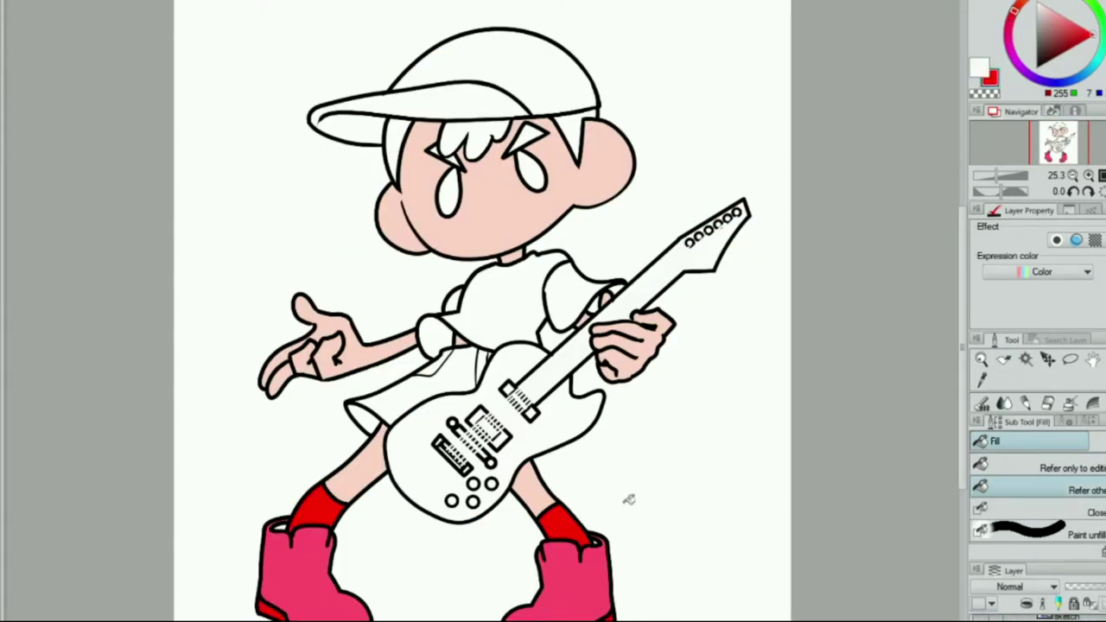
Step: Fill the socks, boot soles and guitar hardware with white, and the hair, eyebrows and eyes with black
click(522, 406)
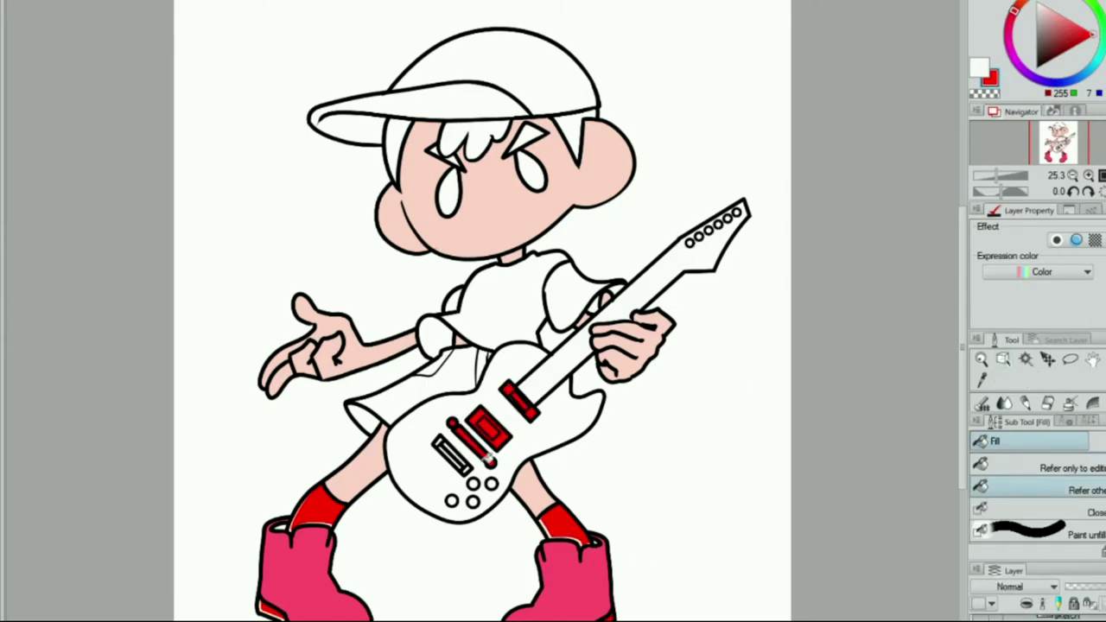
key(p)
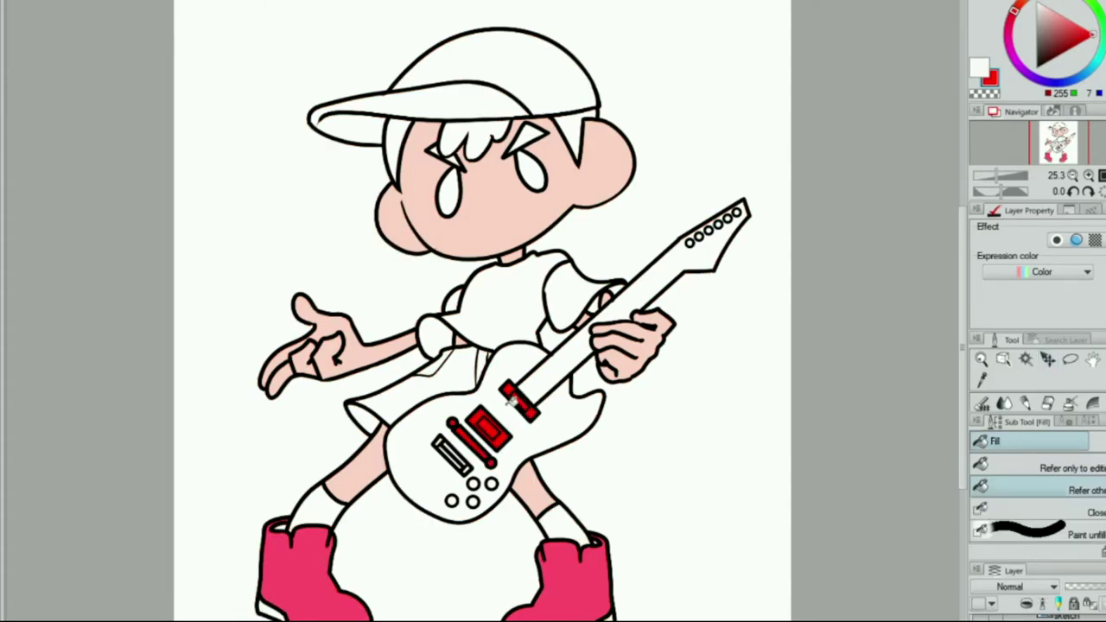
scroll(511, 398, up, 10)
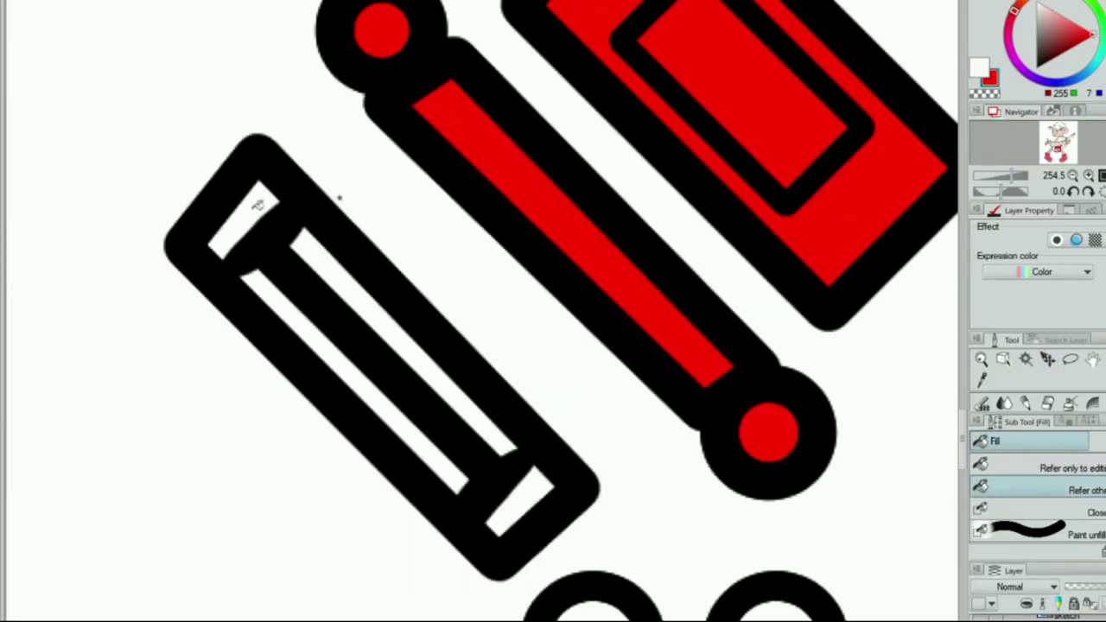
key(p)
drag(424, 317, 387, 612)
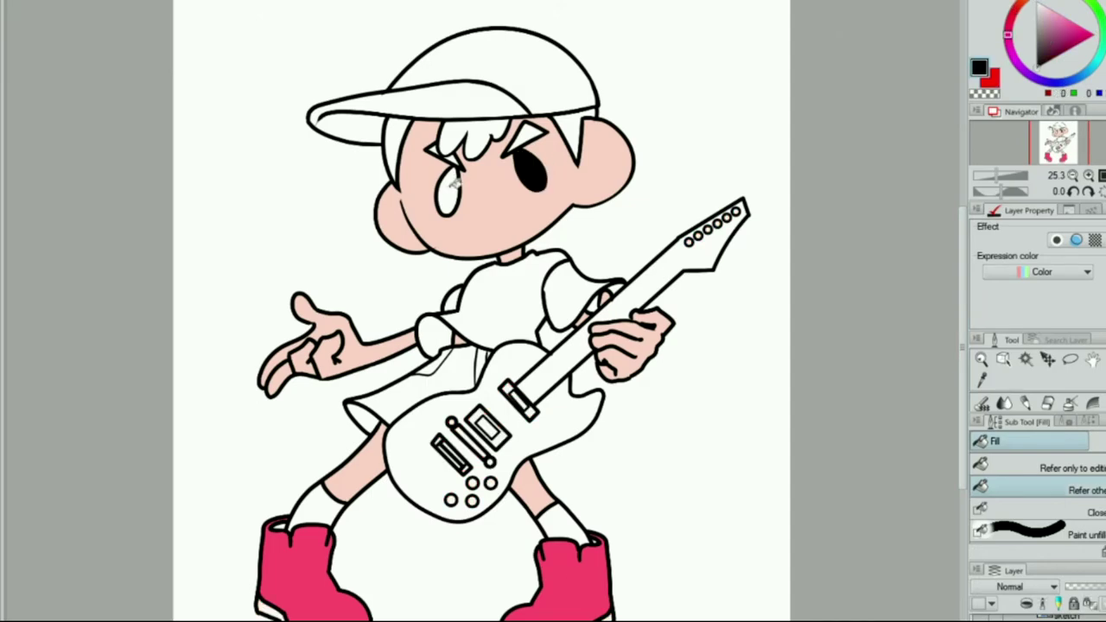
click(454, 177)
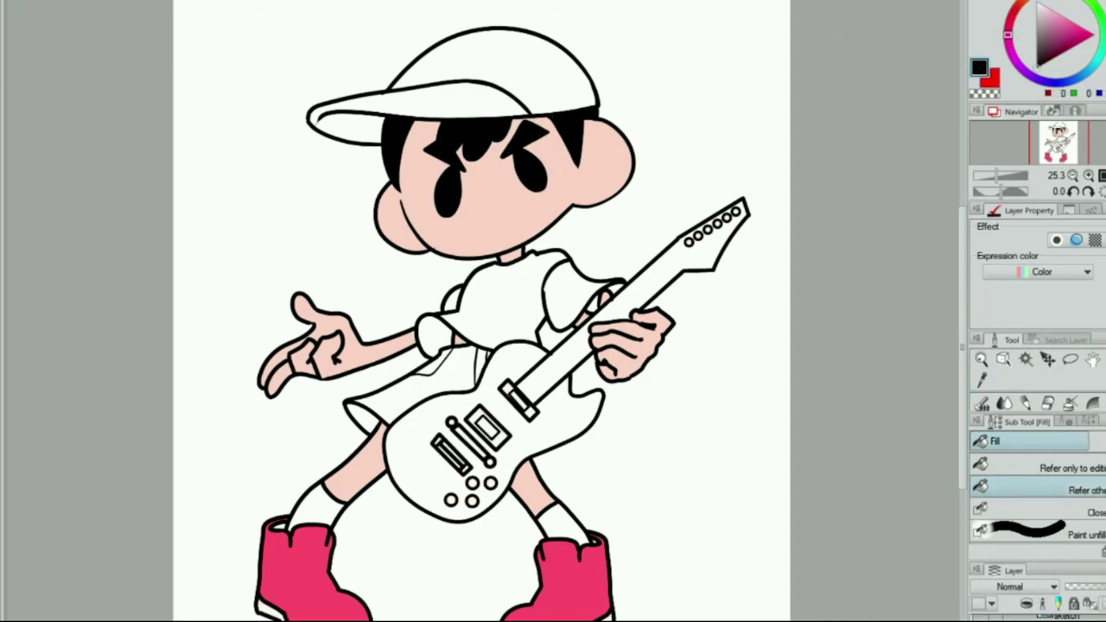
Step: Ink a round button on top of the cap, curved panel seams and a band line along its lower edge
key(p)
key(h)
key(h)
key(h)
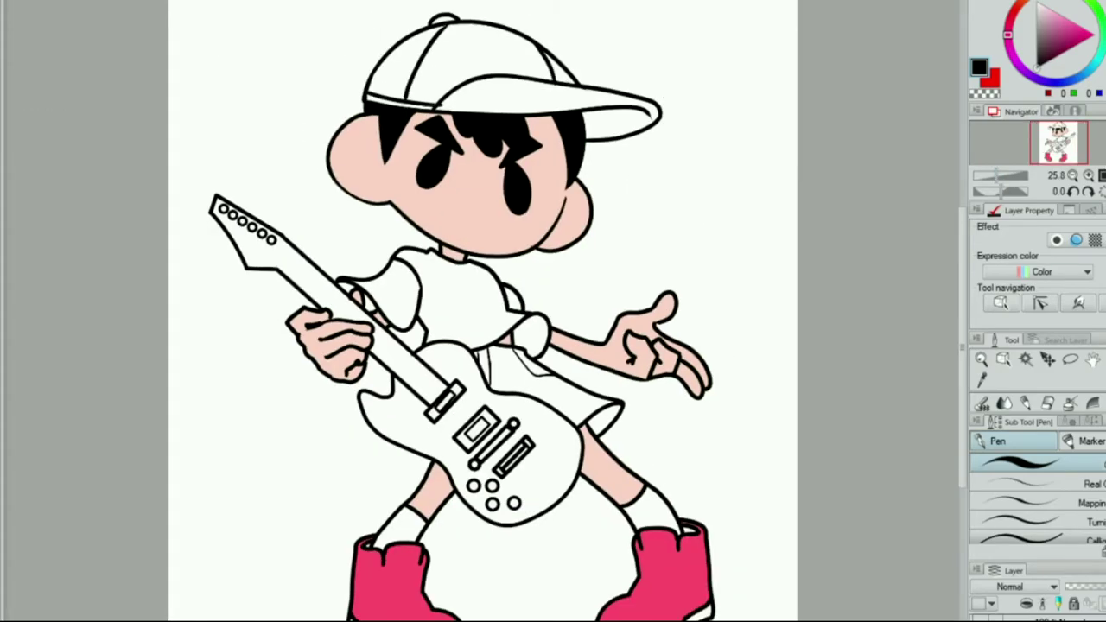
Step: Redraw the cap's panel seams, with a short curve behind the peak and a long curve at the back
key(h)
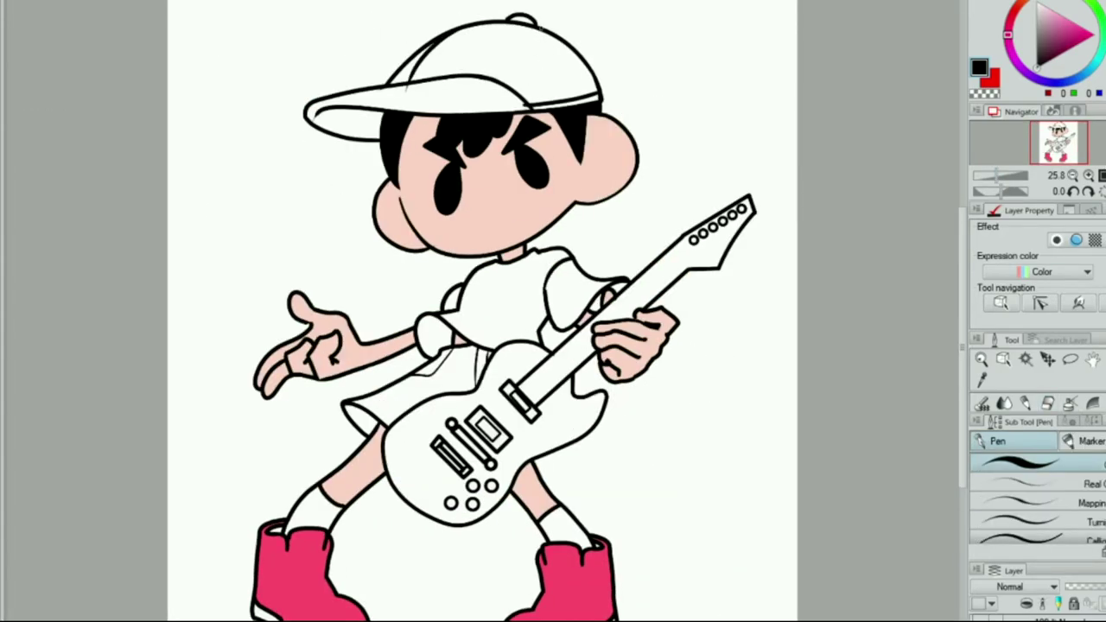
key(h)
key(h)
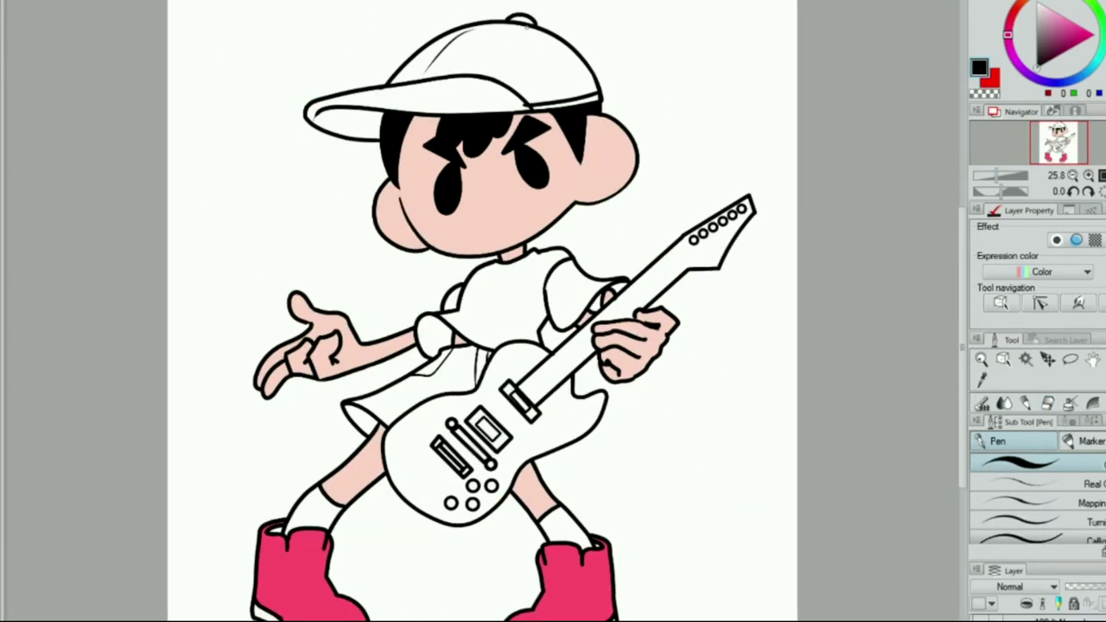
key(h)
key(h)
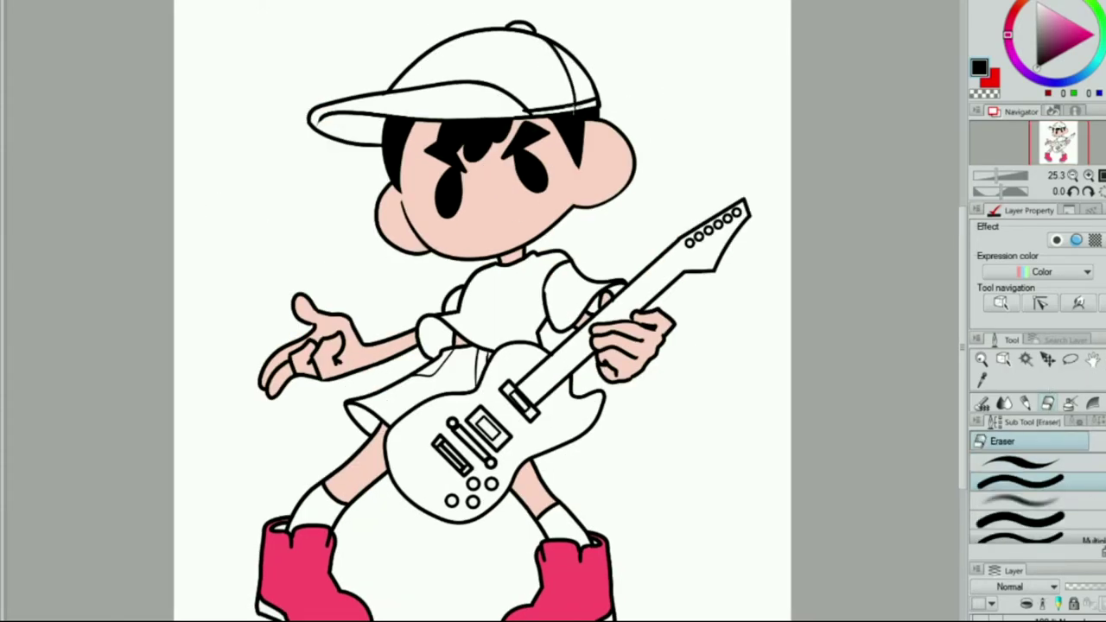
key(h)
key(h)
key(e)
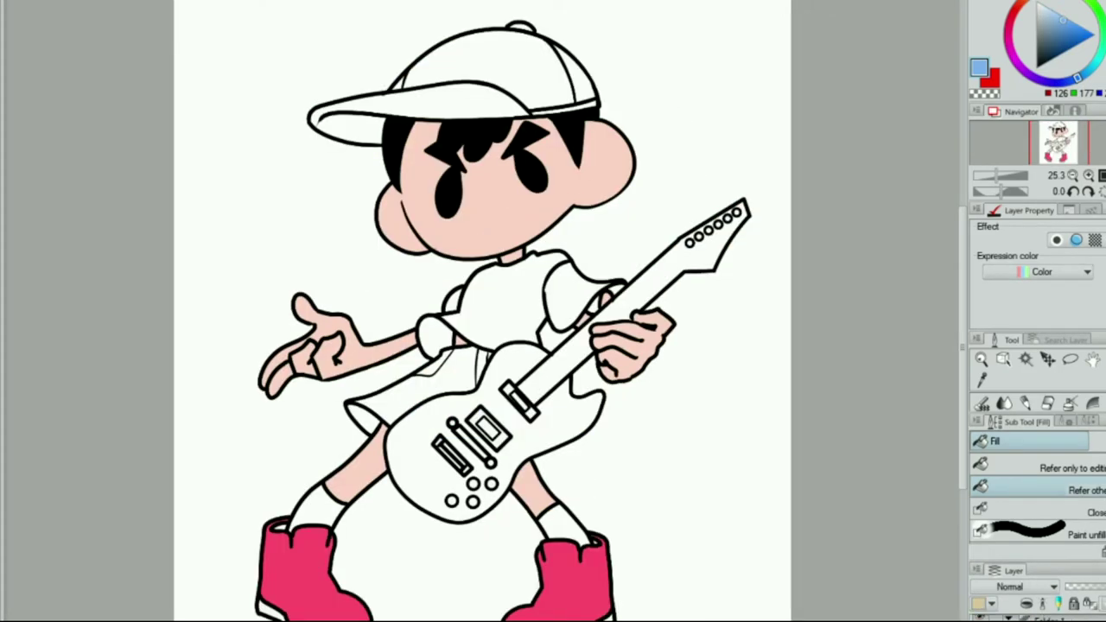
Step: Fill the shirt with light blue and the shorts with a darker violet-blue
click(467, 369)
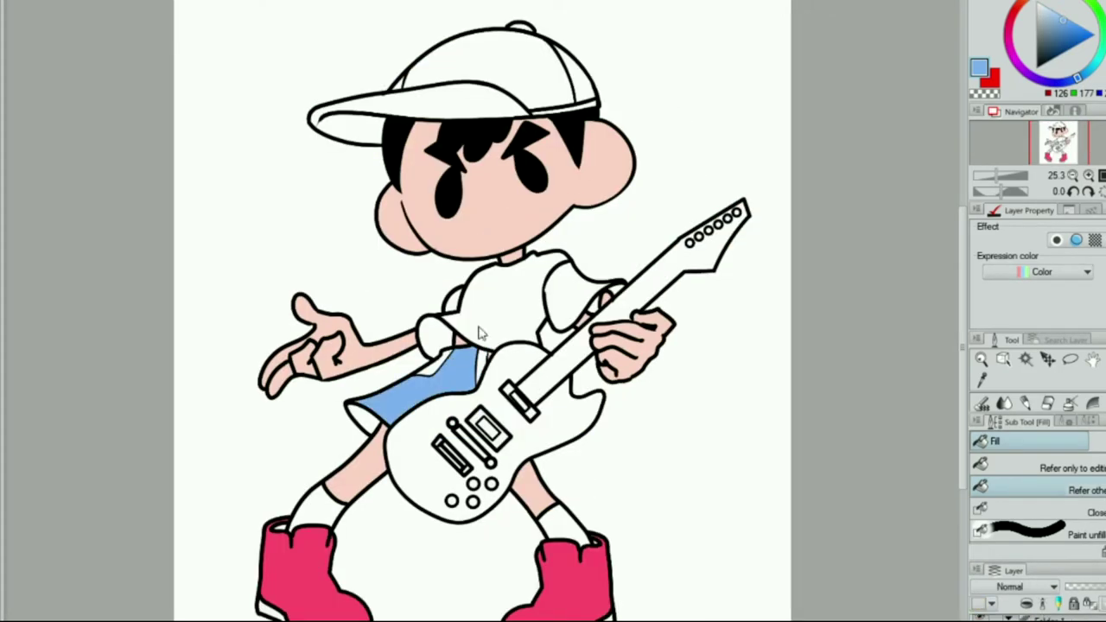
key(ctrl+z)
click(484, 294)
click(432, 380)
click(449, 134)
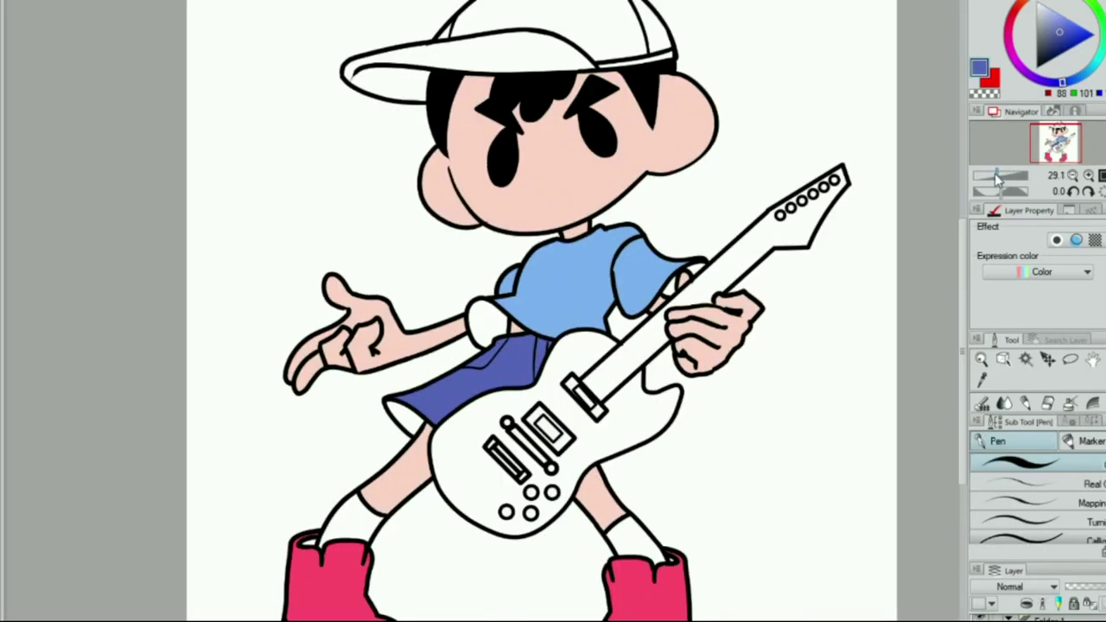
Step: Fill the openings of the sleeves, shorts leg and boots with black
key(g)
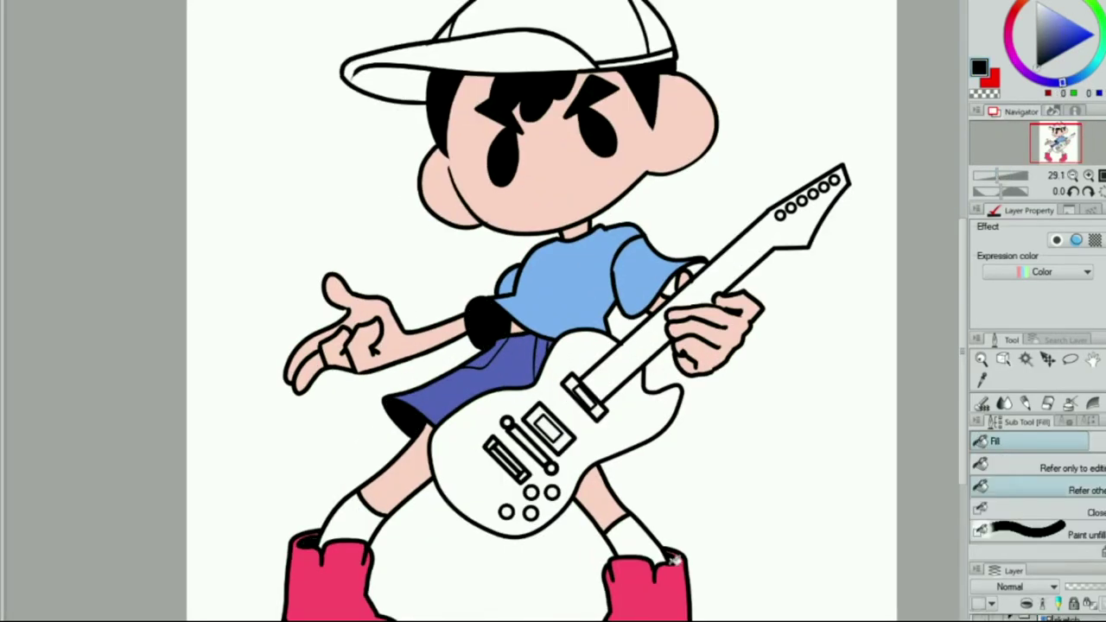
key(p)
key(g)
Step: Fill the cap's peak with light blue and its crown with pinkish red
scroll(697, 550, down, 3)
scroll(697, 550, up, 1)
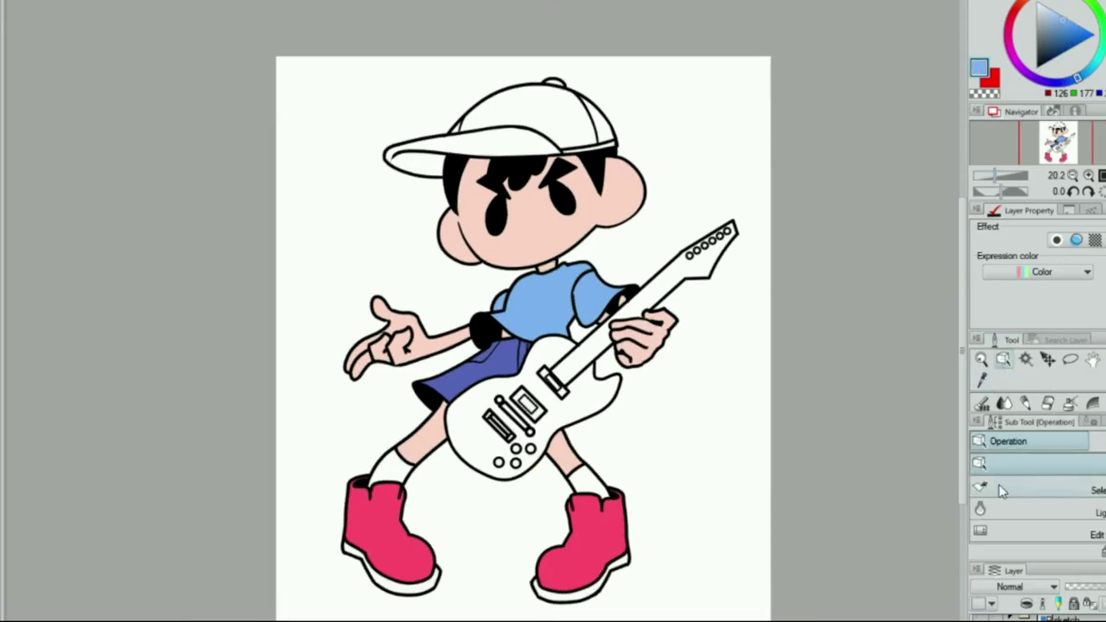
click(458, 151)
key(ctrl+z)
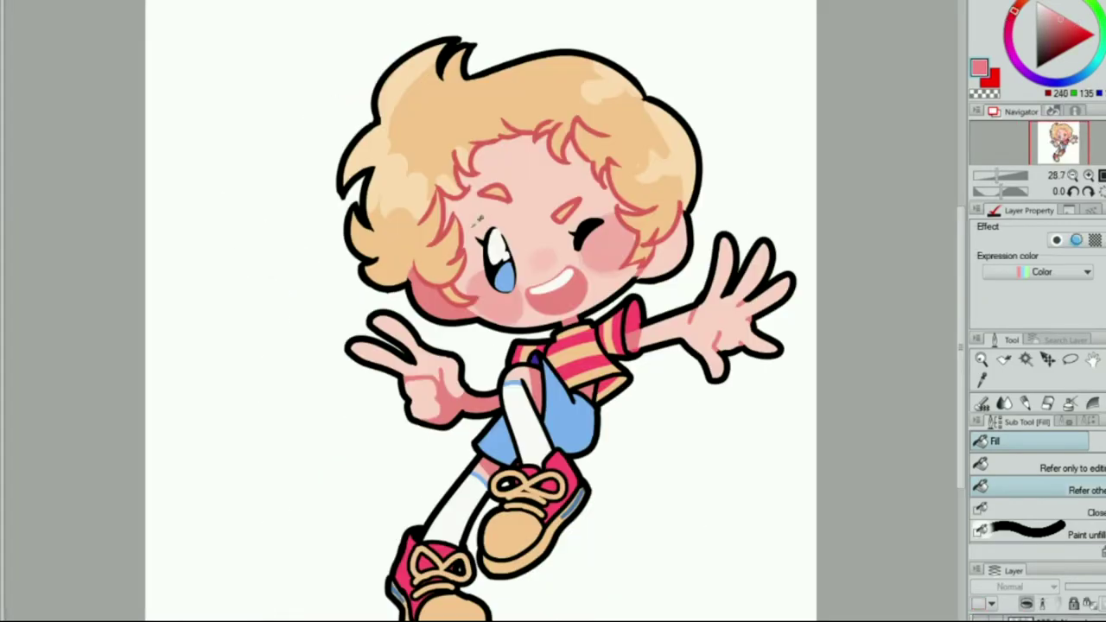
Step: Draw the open mouth as a rounded triangle and fill it with the salmon pink from the other character drawing
mouse_move(395, 441)
mouse_down()
mouse_move(533, 408)
mouse_move(398, 443)
mouse_up()
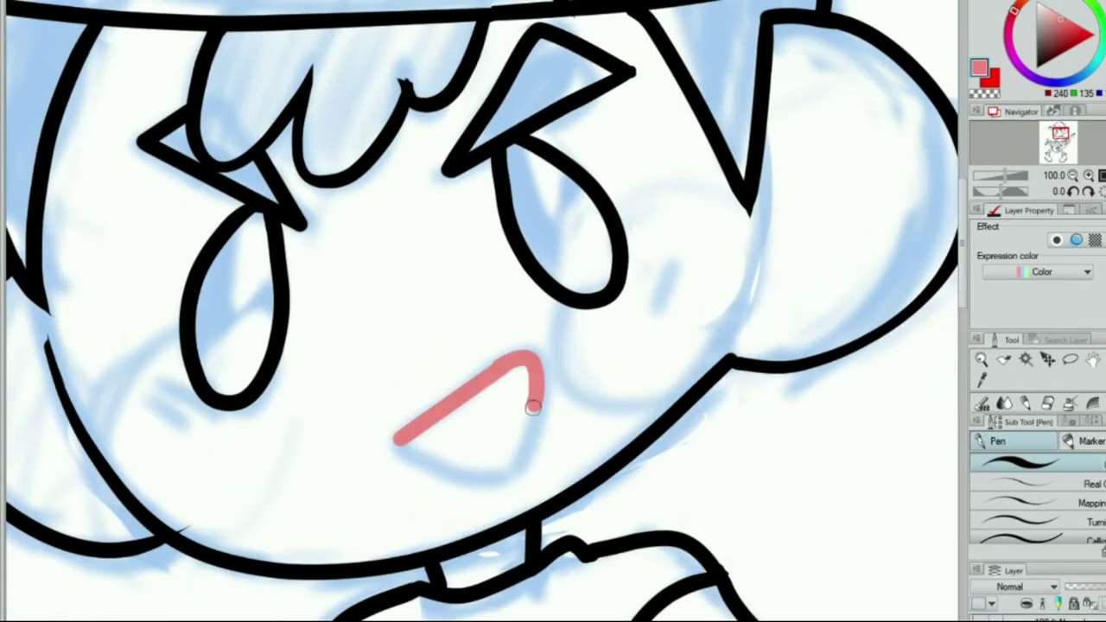
key(ctrl+z)
drag(467, 389, 536, 357)
drag(1023, 194, 1015, 192)
drag(588, 289, 605, 406)
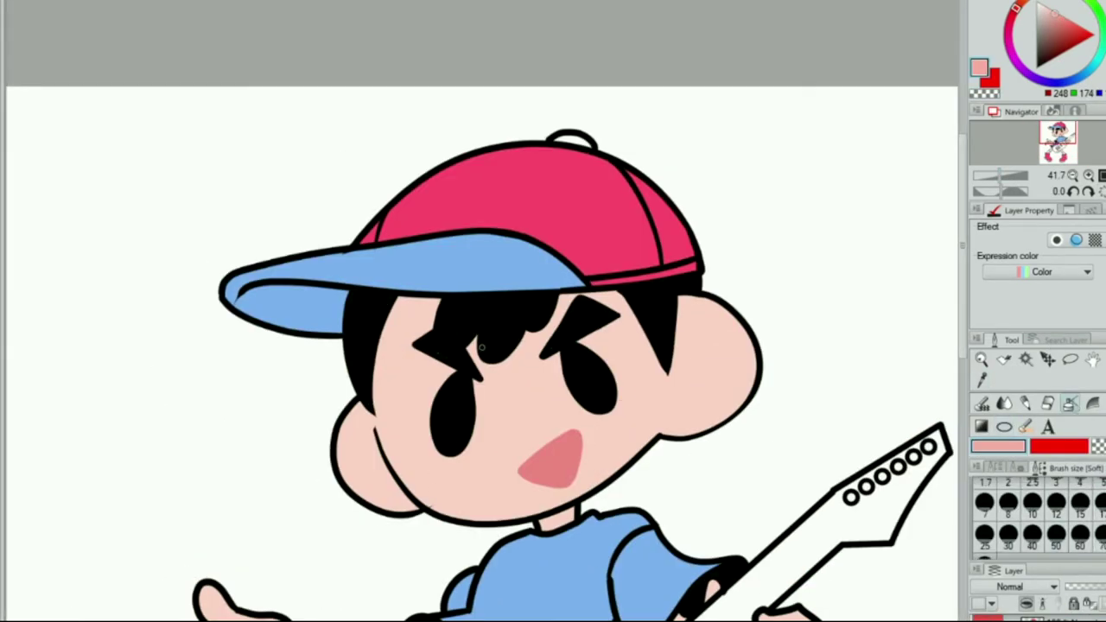
Step: Shade the ear on the peak side, the neck, forehead, arms, hand and upper legs with salmon pink
key(h)
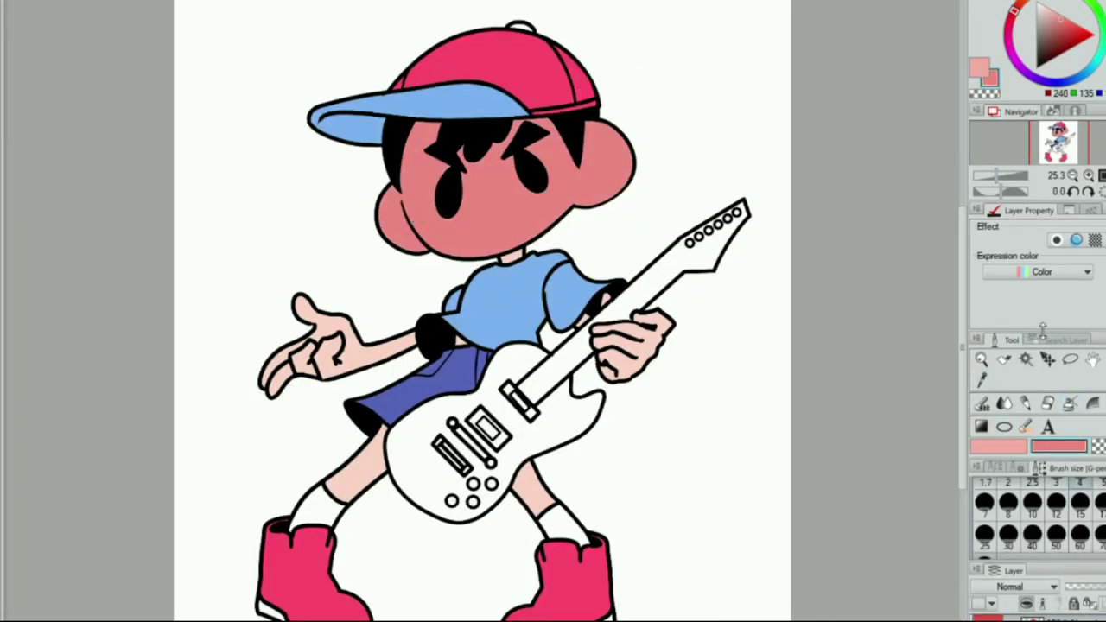
click(566, 259)
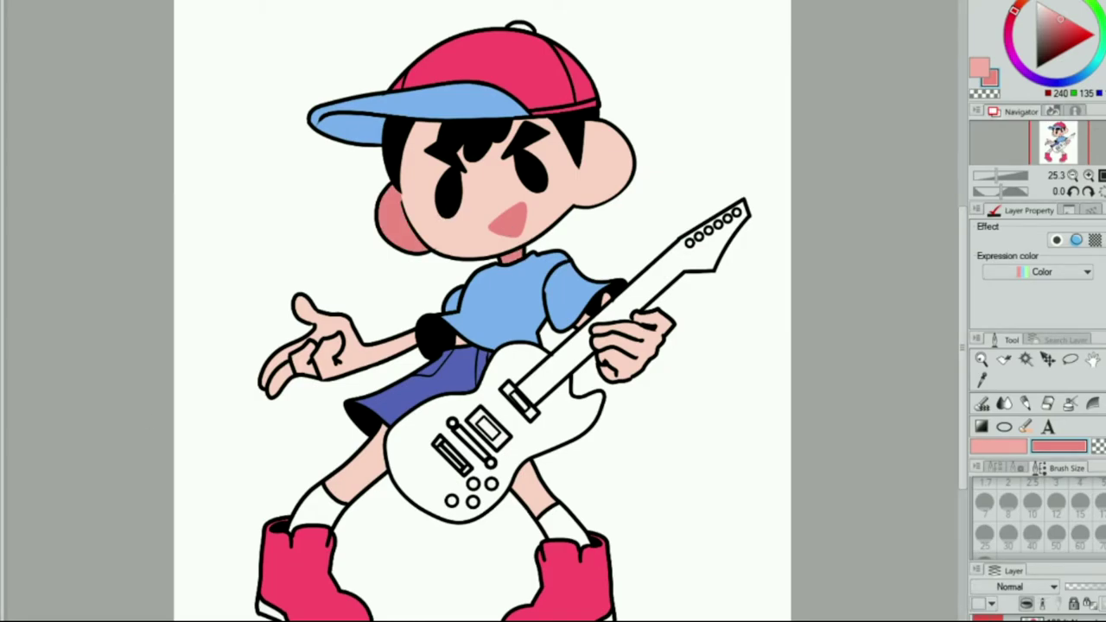
key(p)
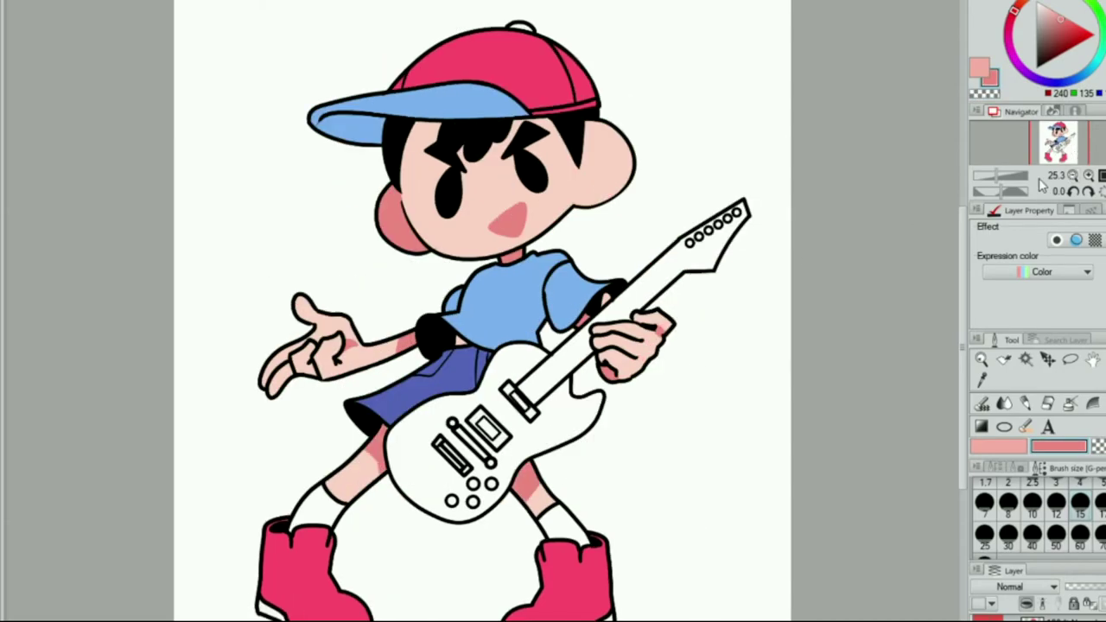
scroll(841, 67, up, 3)
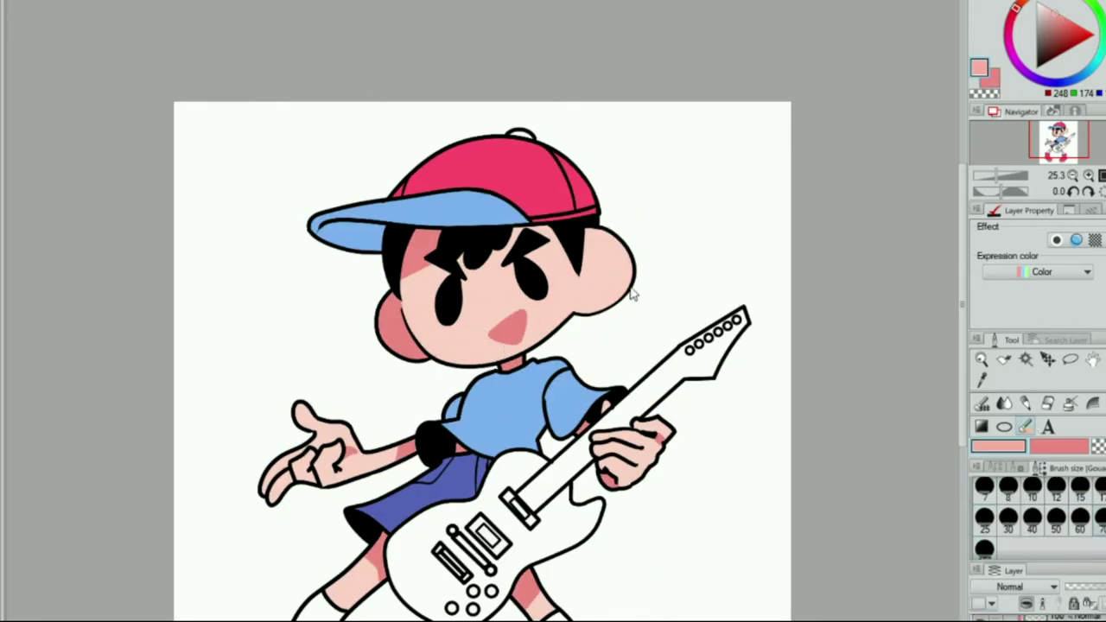
Step: Airbrush soft pink blush onto both cheeks
key(h)
key(ctrl+z)
key(e)
key(h)
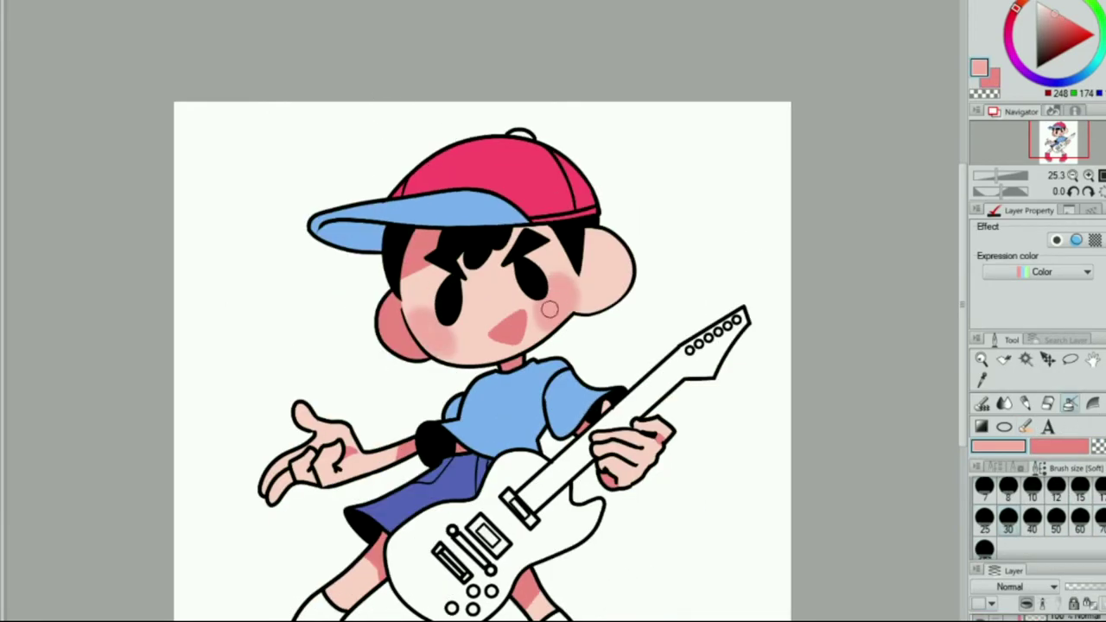
Step: Fill the guitar's body with the pinkish red of the cap and boots
key(ctrl+minus)
key(alt)
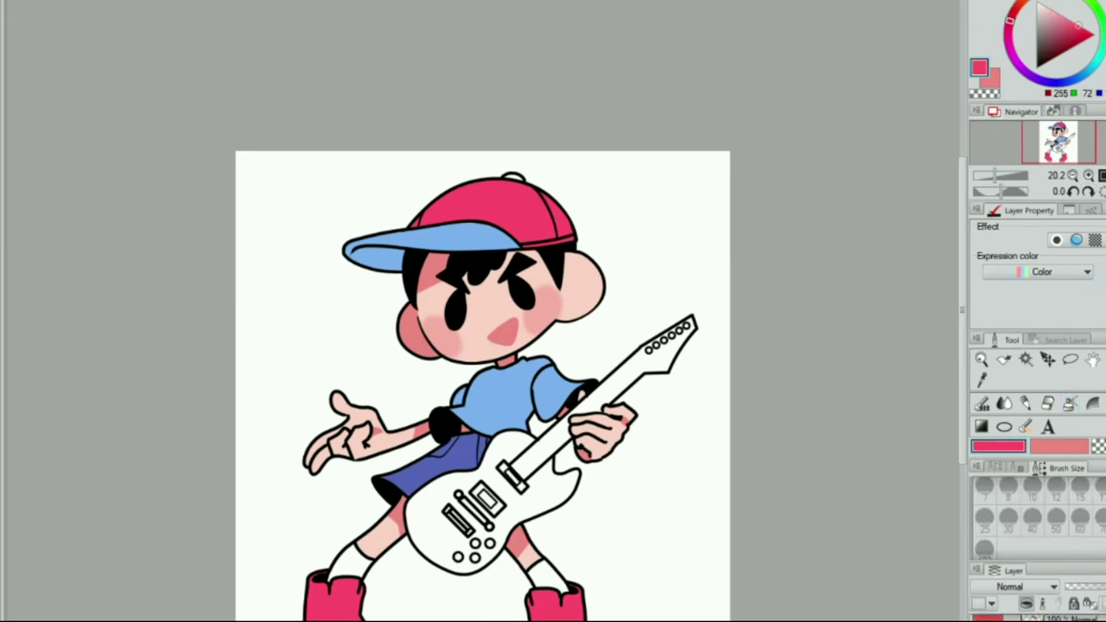
click(428, 523)
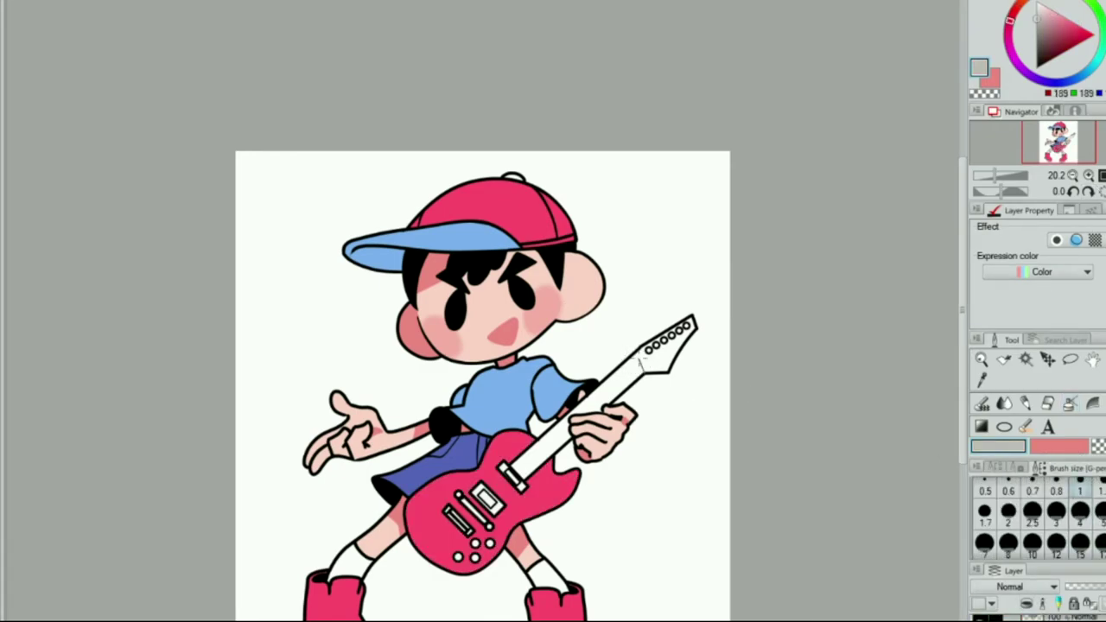
Step: Fill the guitar's neck with light grey and its headstock with salmon pink
click(623, 384)
key(h)
key(h)
click(679, 339)
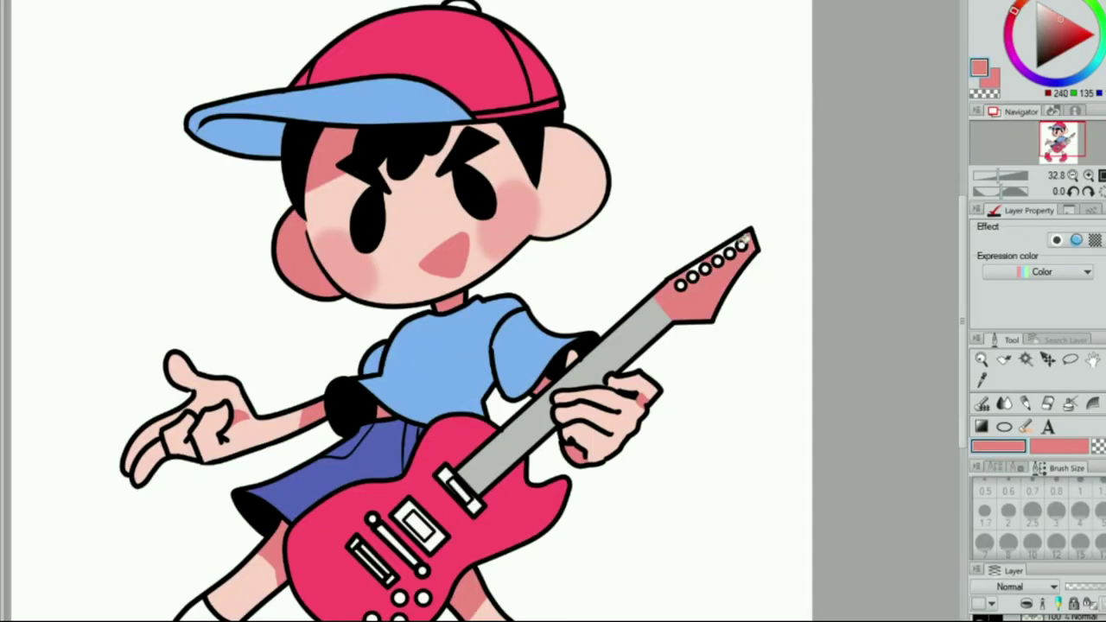
Step: Refill the guitar's neck with dark grey and its headstock with black, keeping the tuning pegs white
drag(553, 346, 603, 359)
click(635, 394)
scroll(908, 222, up, 5)
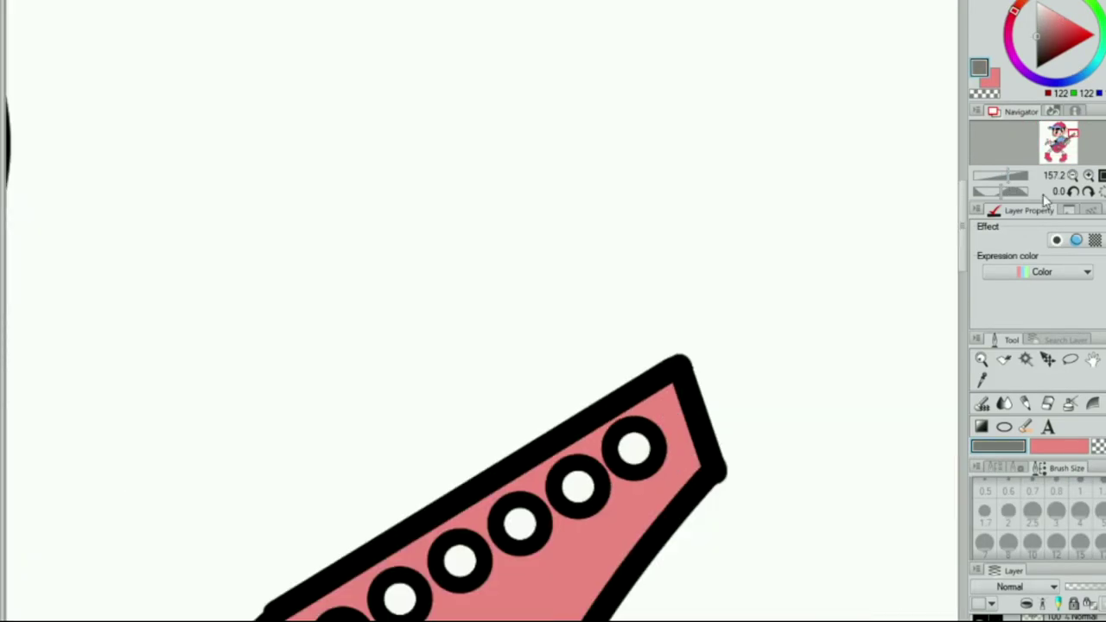
scroll(908, 222, down, 4)
key(o)
key(p)
scroll(486, 306, down, 2)
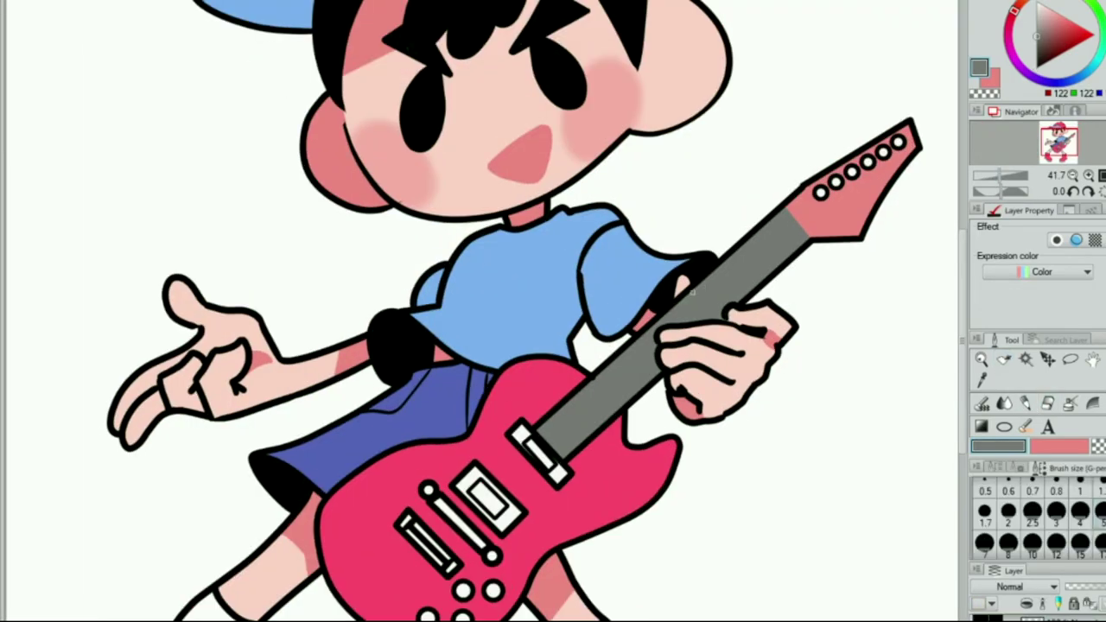
key(ctrl+z)
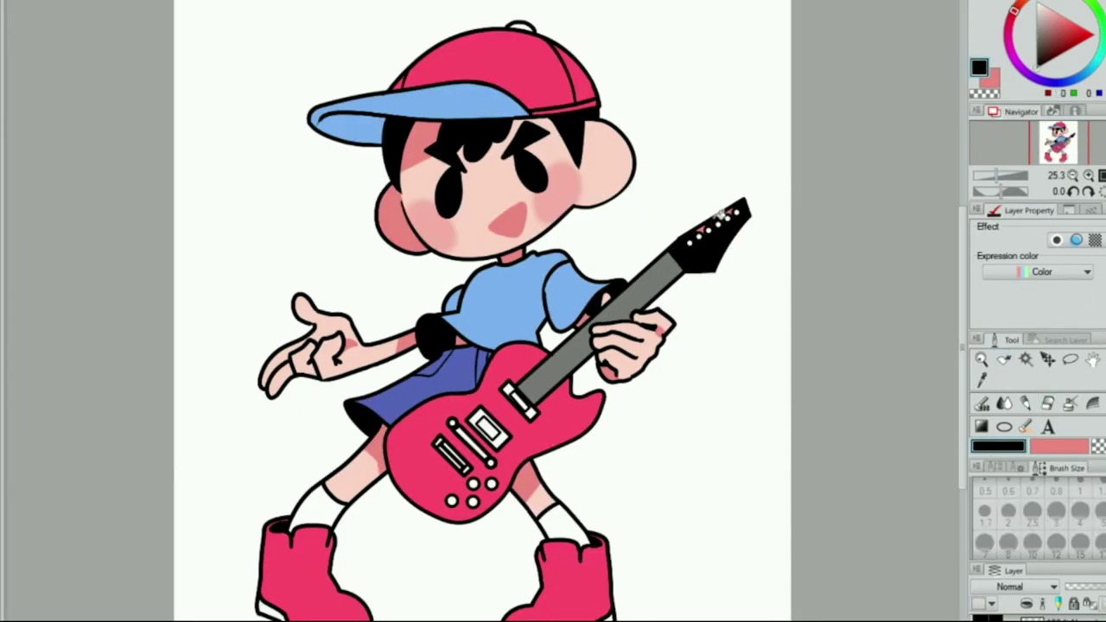
Step: Apply a black edge border effect to the character's layer and adjust the edge thickness to thicken the outer outline
key(ctrl+minus)
scroll(1037, 518, up, 1)
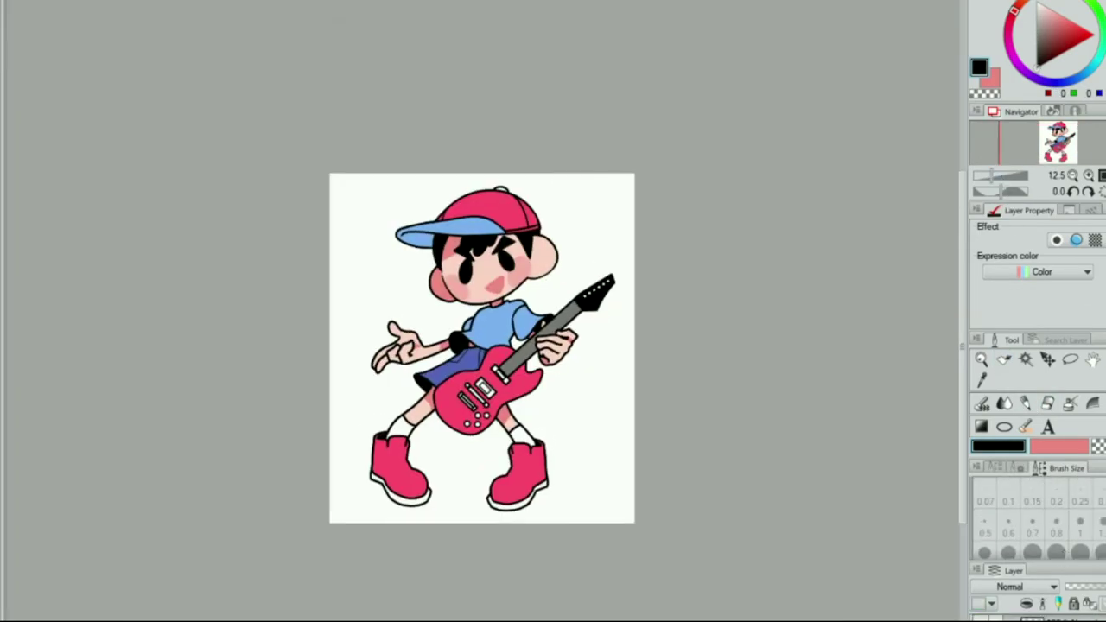
key(ctrl+plus)
key(l)
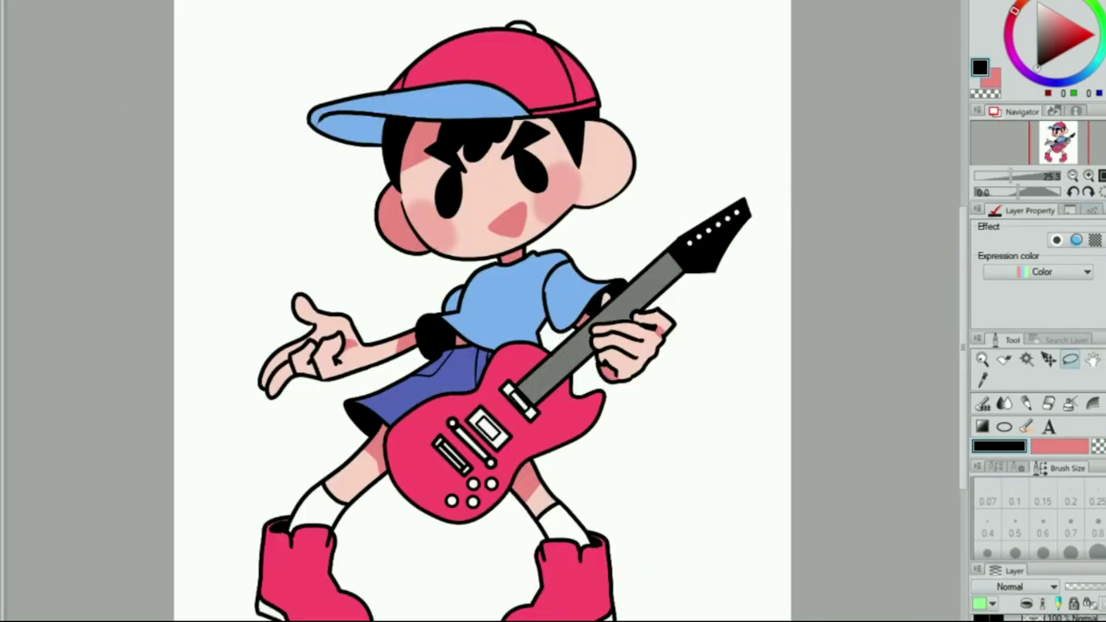
click(1076, 239)
click(1076, 239)
click(1056, 240)
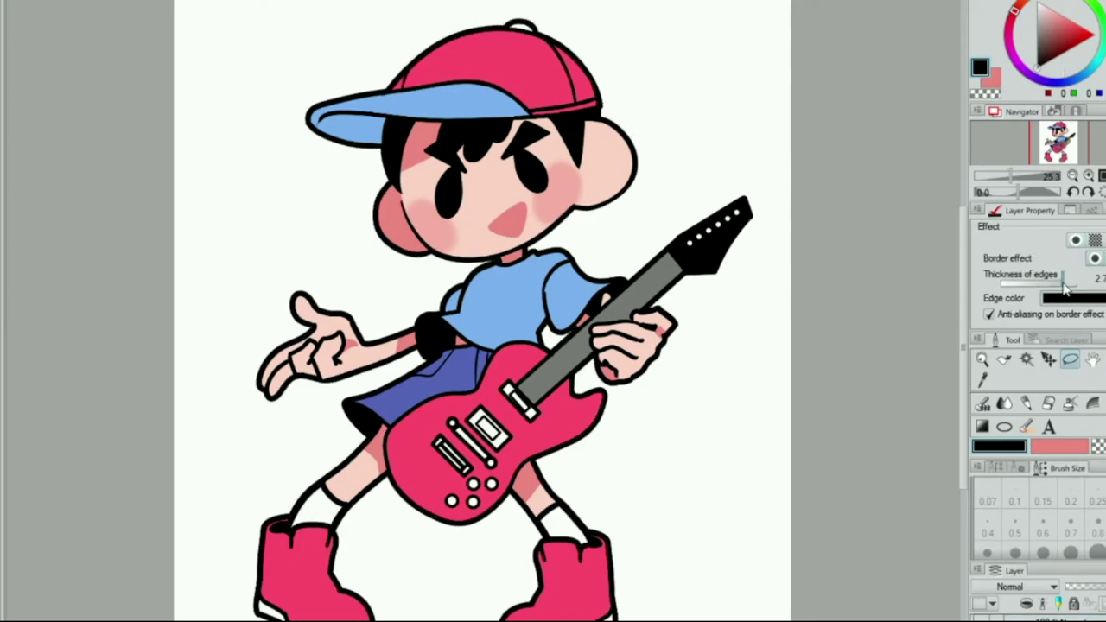
click(1037, 282)
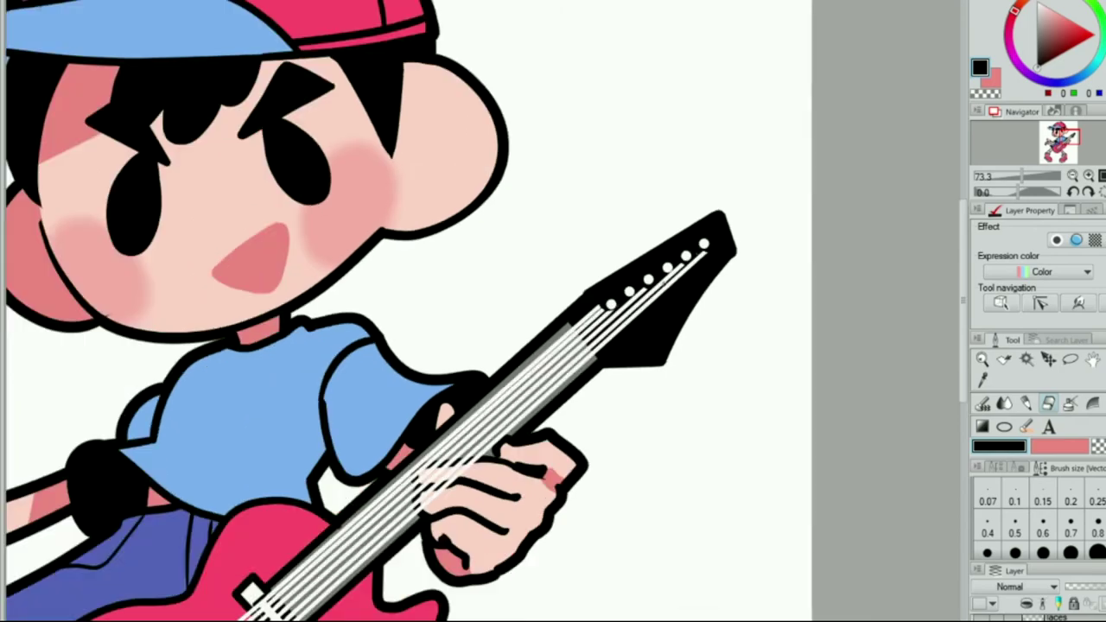
Step: Add white laces to both boots and recolour the guitar's neck strings black with a soft light sheen near the hand
key(ctrl+0)
key(b)
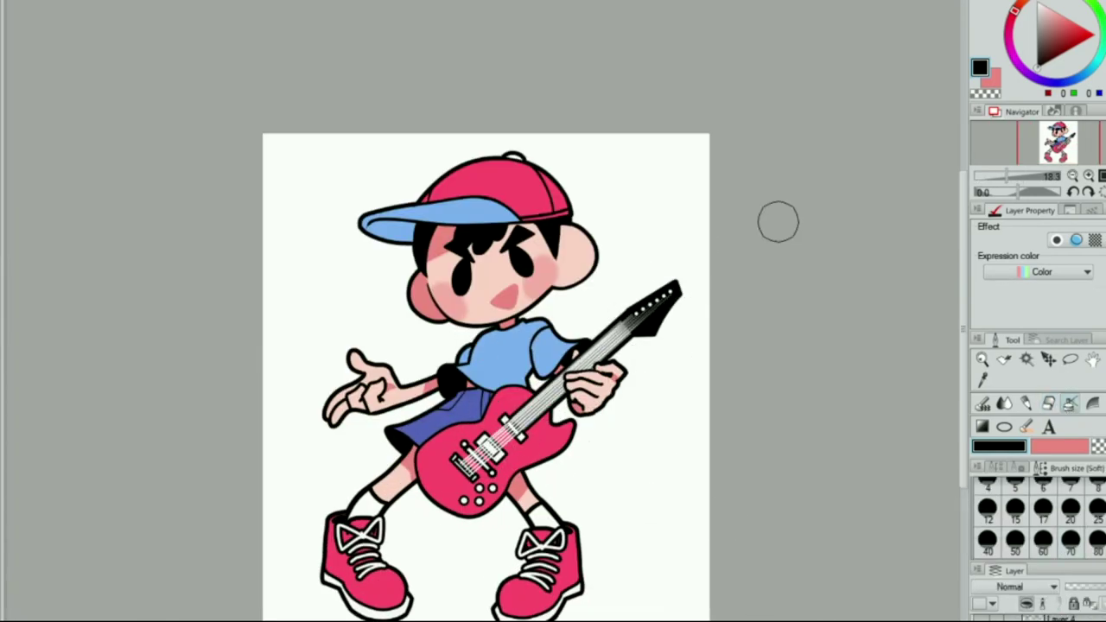
key(h)
key(h)
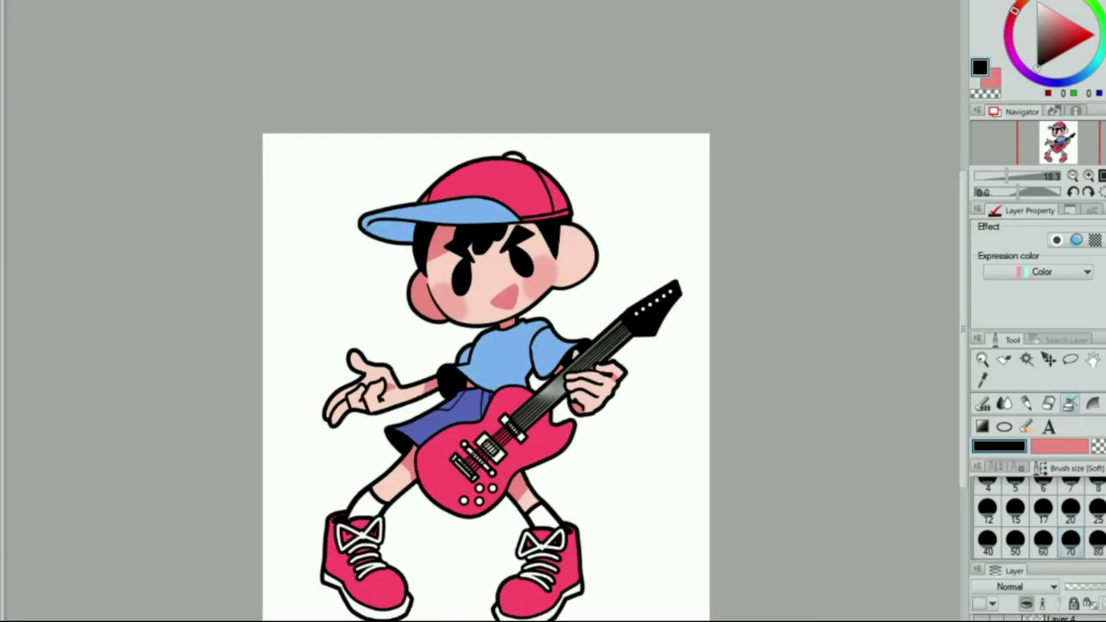
key(n)
scroll(458, 264, up, 5)
drag(460, 292, 444, 363)
drag(620, 243, 667, 289)
key(h)
key(h)
key(ctrl+z)
key(ctrl+z)
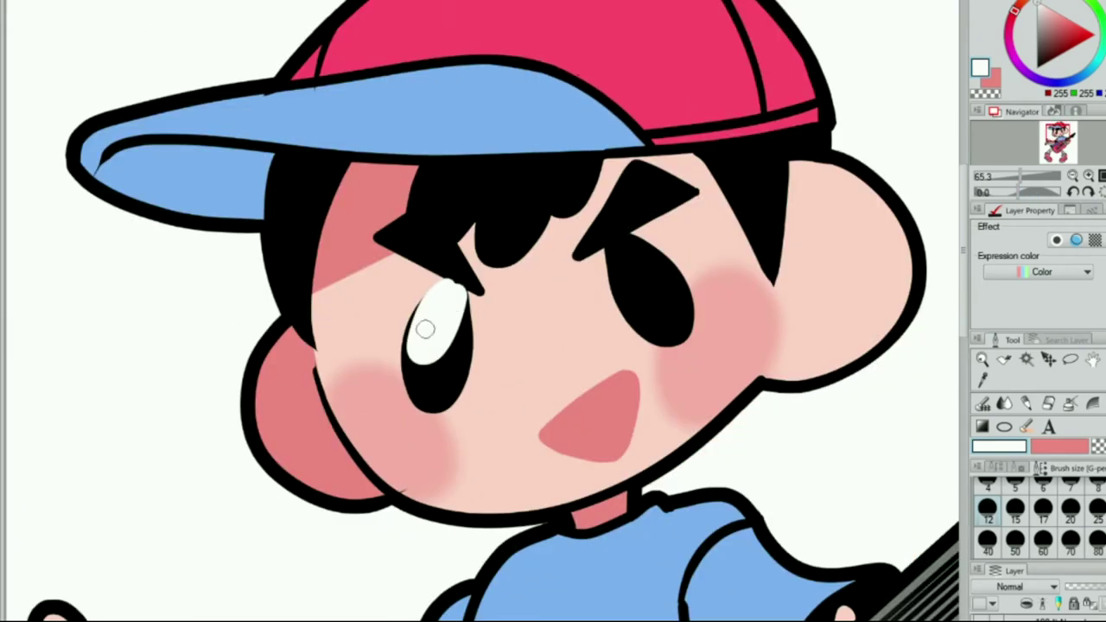
key(ctrl+y)
key(ctrl+y)
drag(1021, 175, 1016, 173)
key(ctrl+z)
key(ctrl+z)
scroll(607, 245, down, 2)
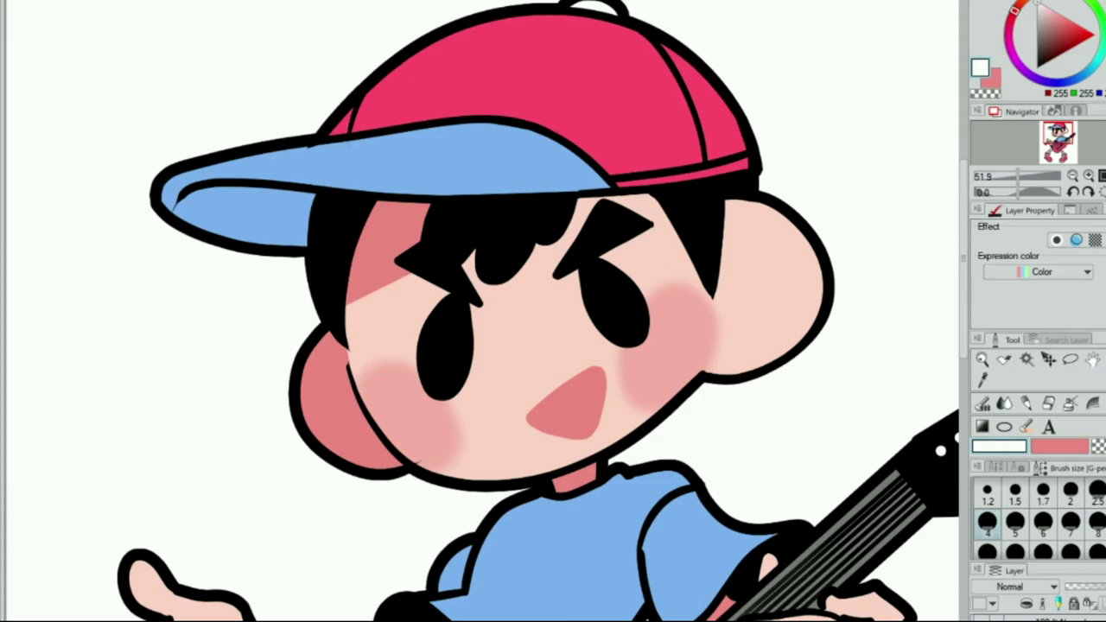
Step: Paint white highlights in the upper part of both eyes and bright blue patches in their lower part
scroll(550, 453, up, 3)
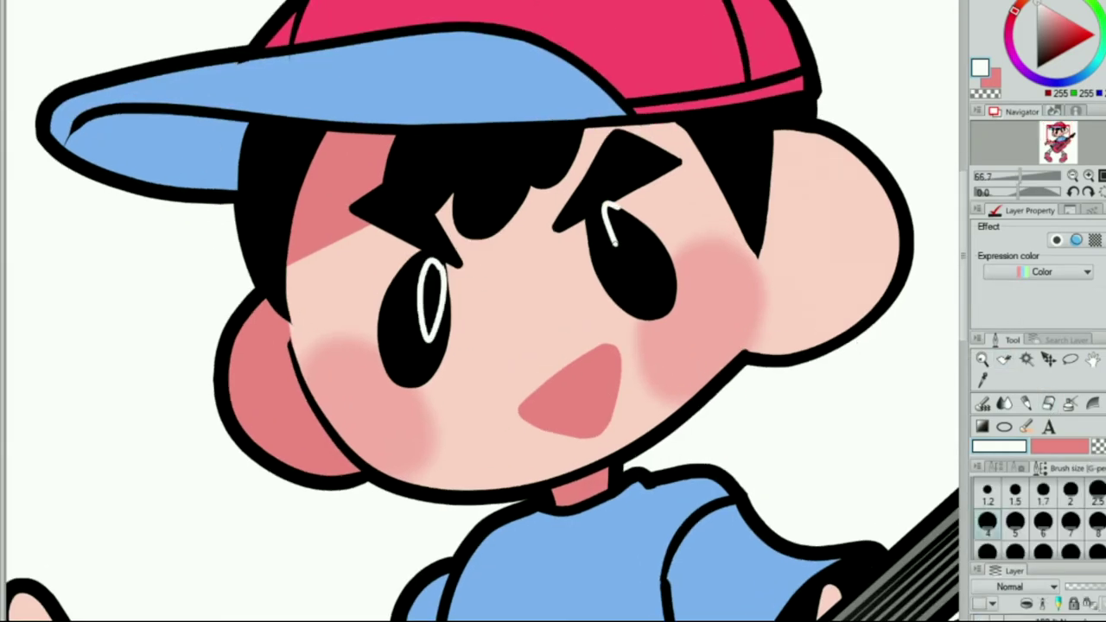
key(ctrl+y)
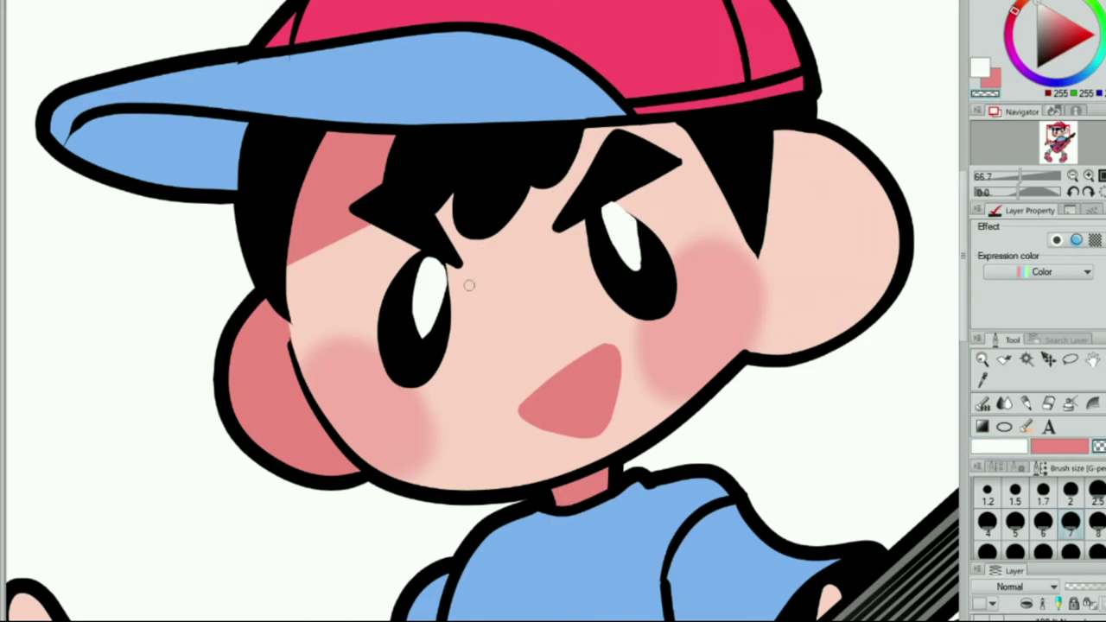
drag(664, 262, 655, 299)
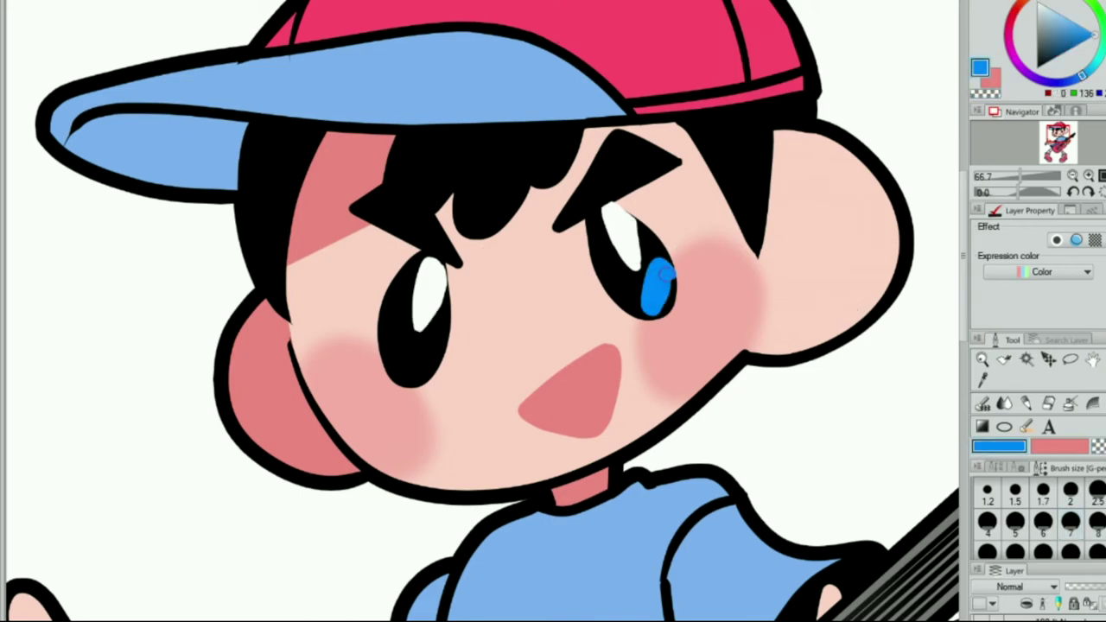
drag(445, 325, 406, 380)
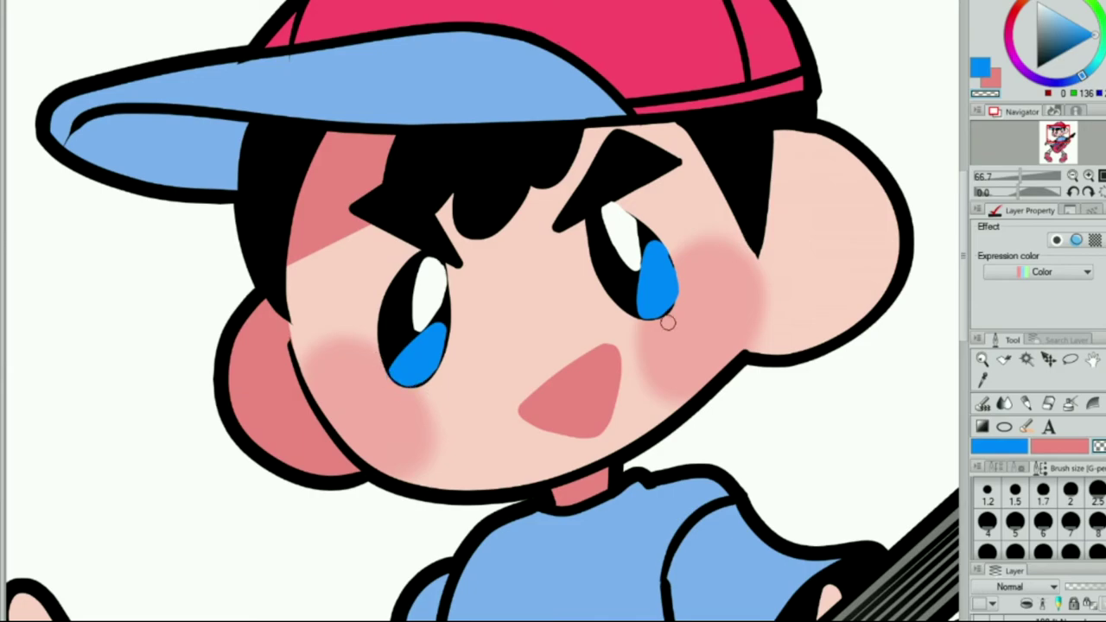
drag(644, 244, 646, 259)
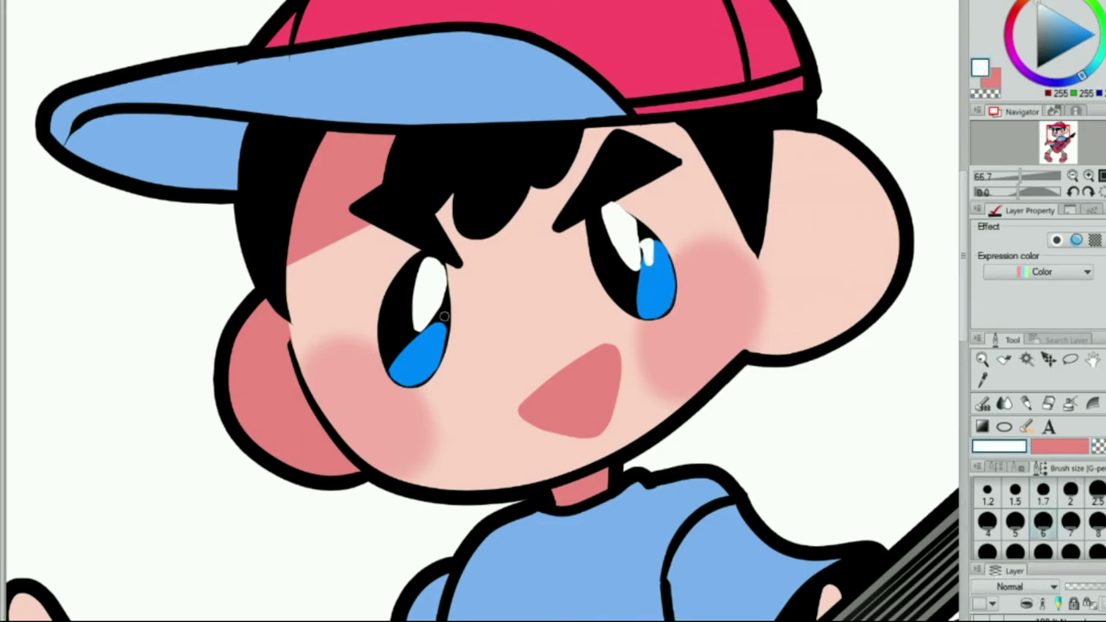
Step: Redraw the white upper highlights of both eyes in a wider shape and trim the blue patches to leave a black rim
key(ctrl+minus)
key(ctrl+minus)
key(ctrl+minus)
key(ctrl+plus)
key(ctrl+plus)
key(ctrl+plus)
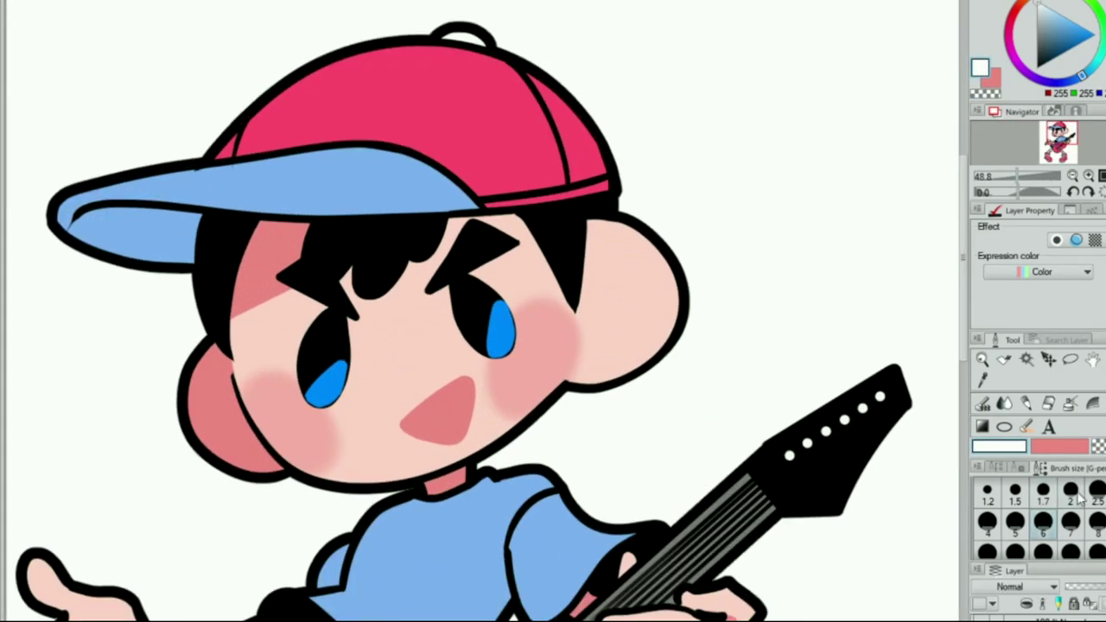
drag(327, 410, 413, 350)
alt+click(413, 350)
mouse_move(596, 251)
mouse_down()
mouse_move(591, 239)
mouse_move(555, 234)
mouse_up()
key(ctrl+minus)
drag(408, 257, 399, 290)
key(ctrl+minus)
key(ctrl+plus)
drag(569, 246, 572, 258)
key(ctrl+minus)
key(ctrl+plus)
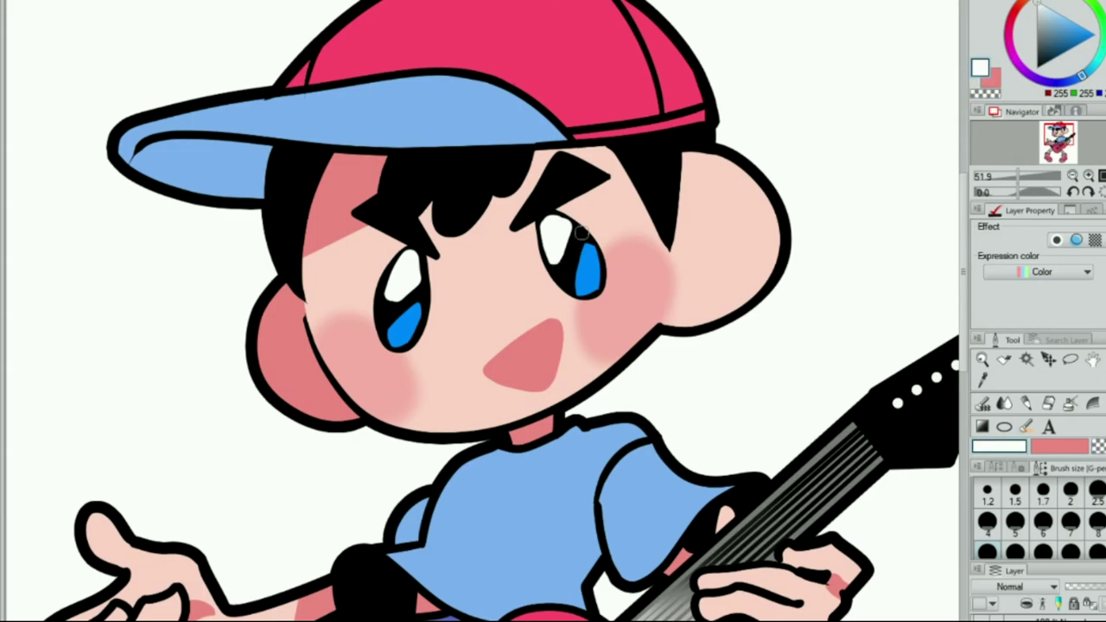
Step: Add a small white highlight between the large highlight and the blue patch in each eye
key(ctrl+minus)
key(ctrl+plus)
key(ctrl+minus)
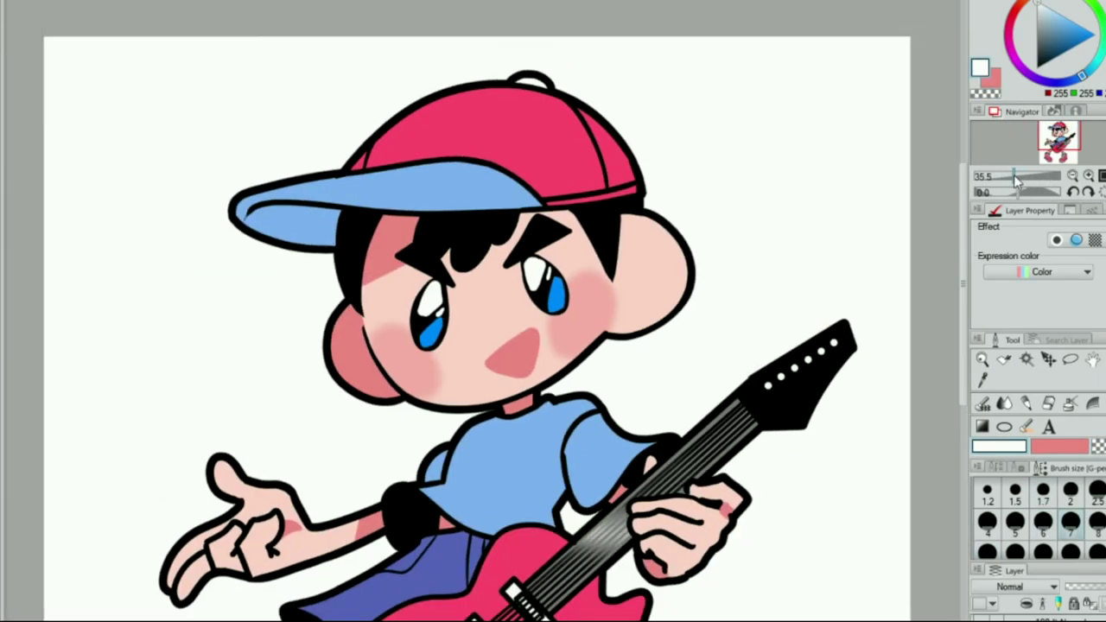
key(ctrl+plus)
key(ctrl+minus)
key(ctrl+plus)
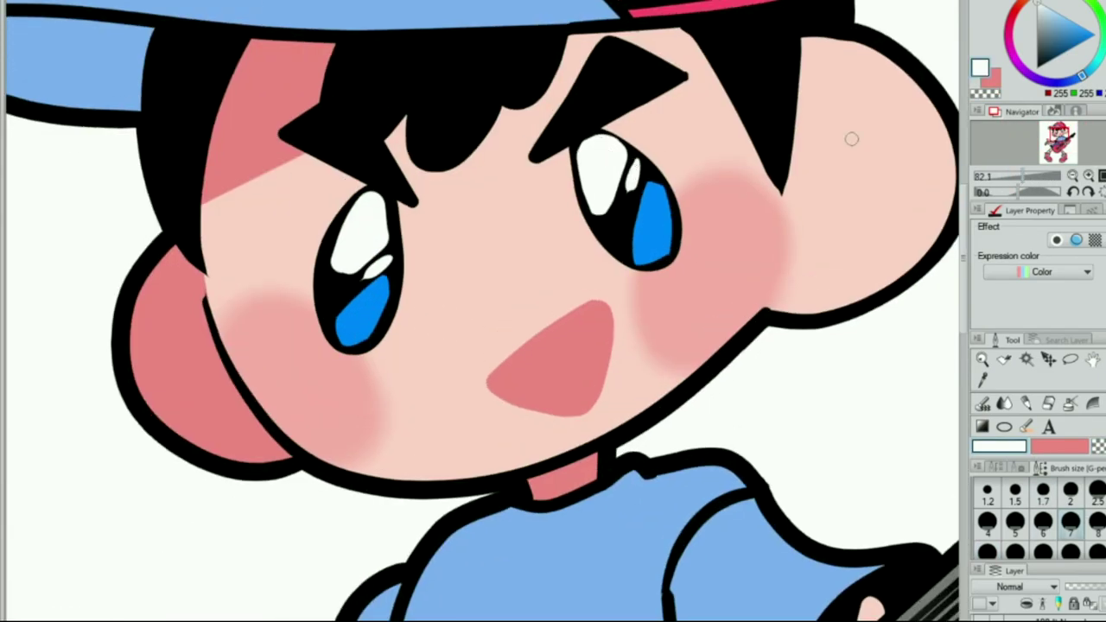
Step: Recolour the blue patches in both eyes brown
key(ctrl+minus)
key(ctrl+plus)
key(ctrl+minus)
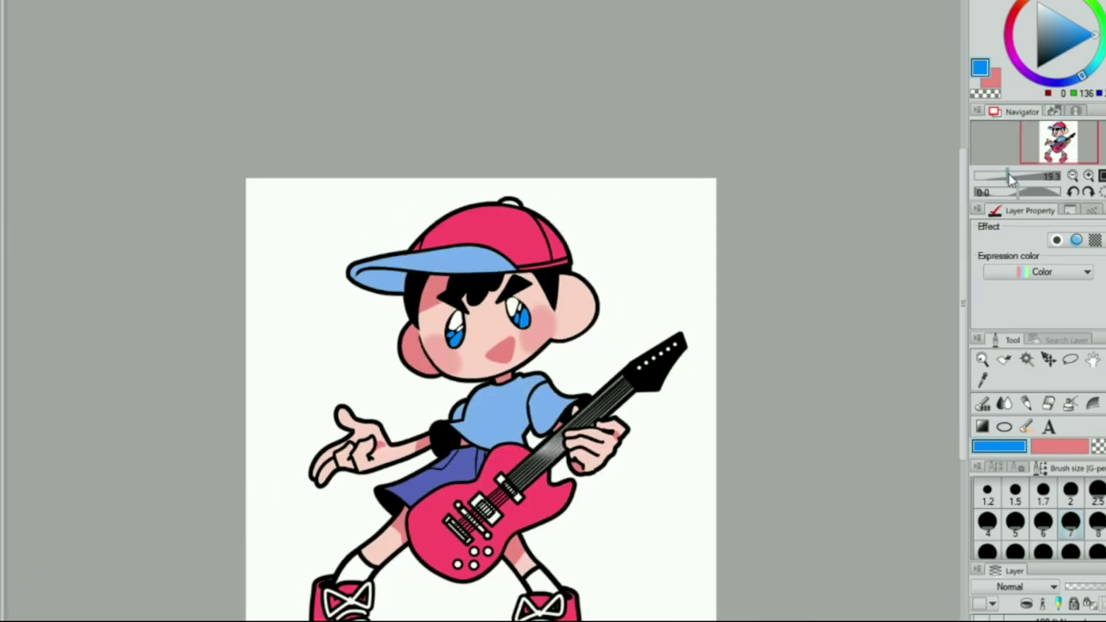
key(ctrl+plus)
key(ctrl+minus)
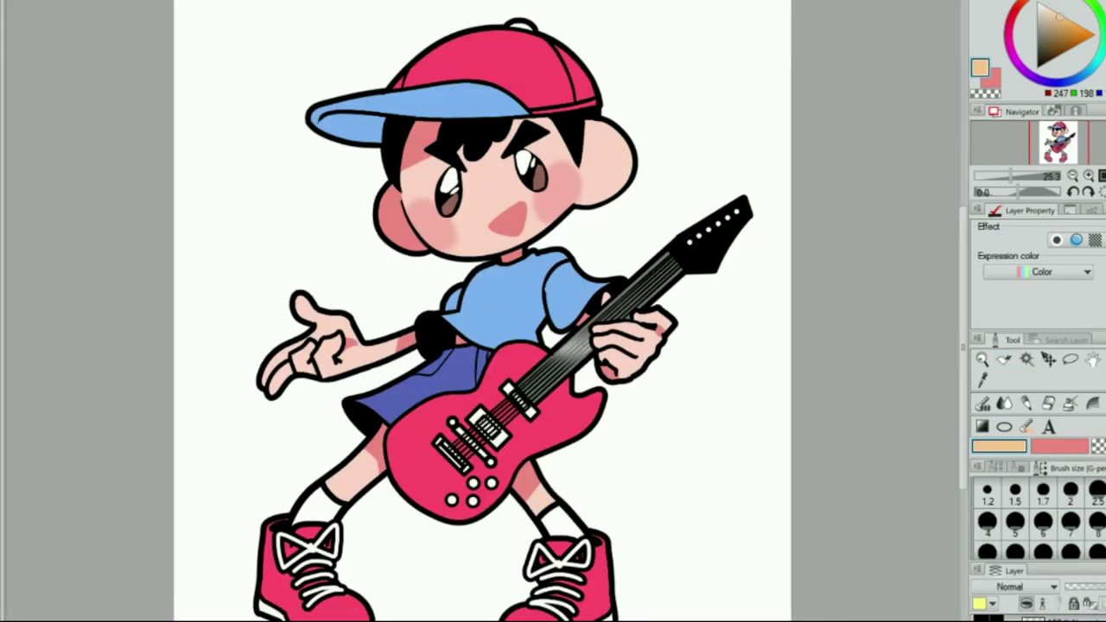
Step: Paint light orange stripes across the blue shirt and sleeve, and check the drawing in a mirrored view
key(ctrl+plus)
drag(553, 296, 442, 300)
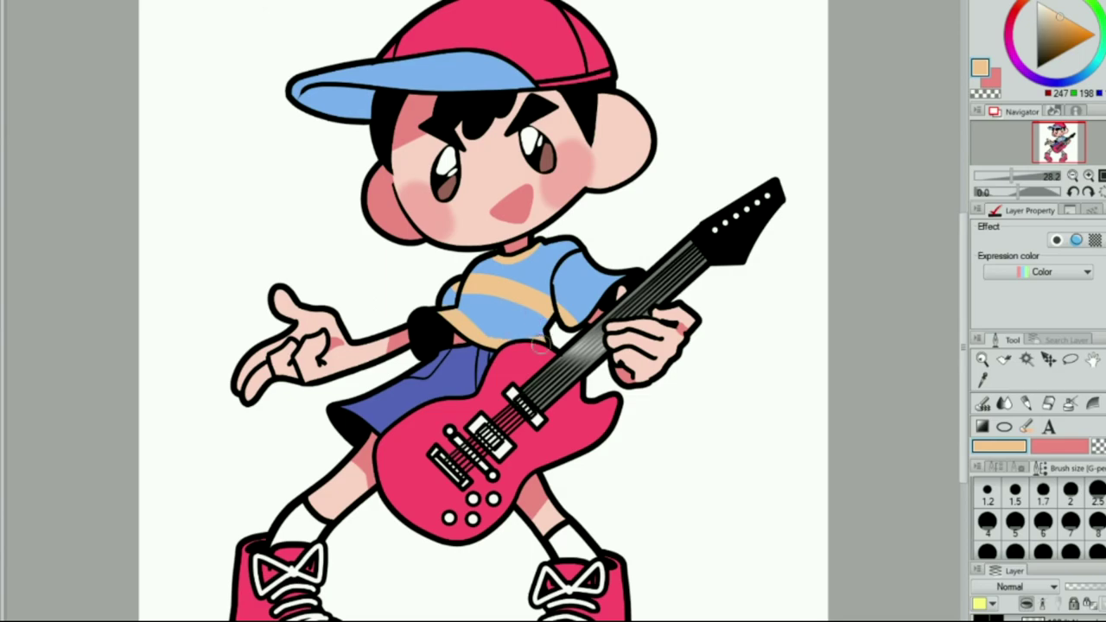
key(h)
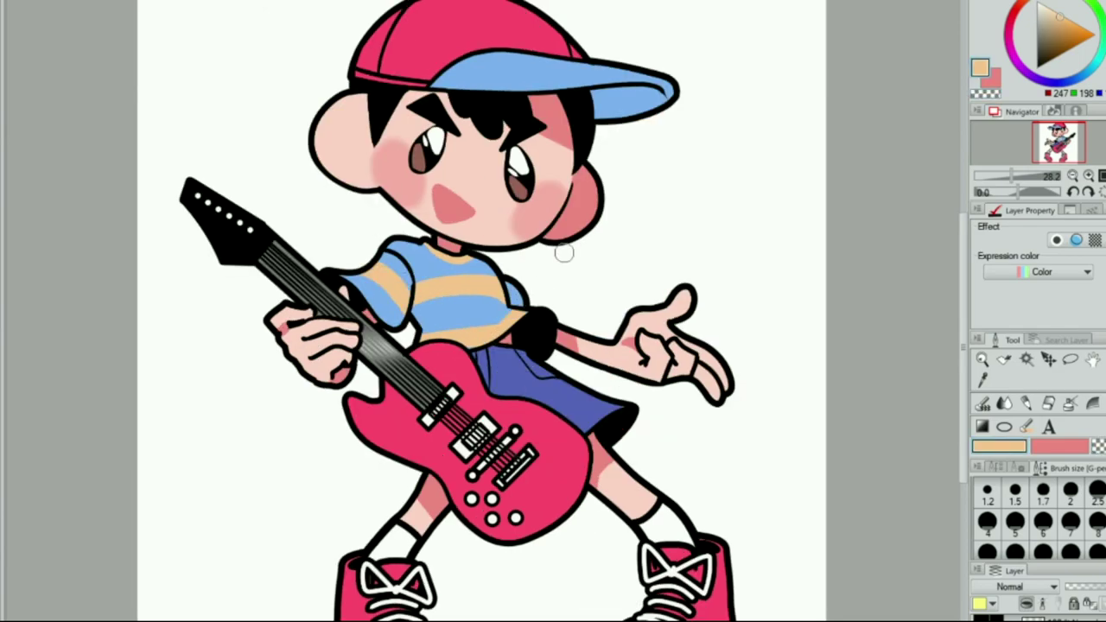
key(h)
Step: Add a pale yellow square behind the character as a background
key(ctrl+minus)
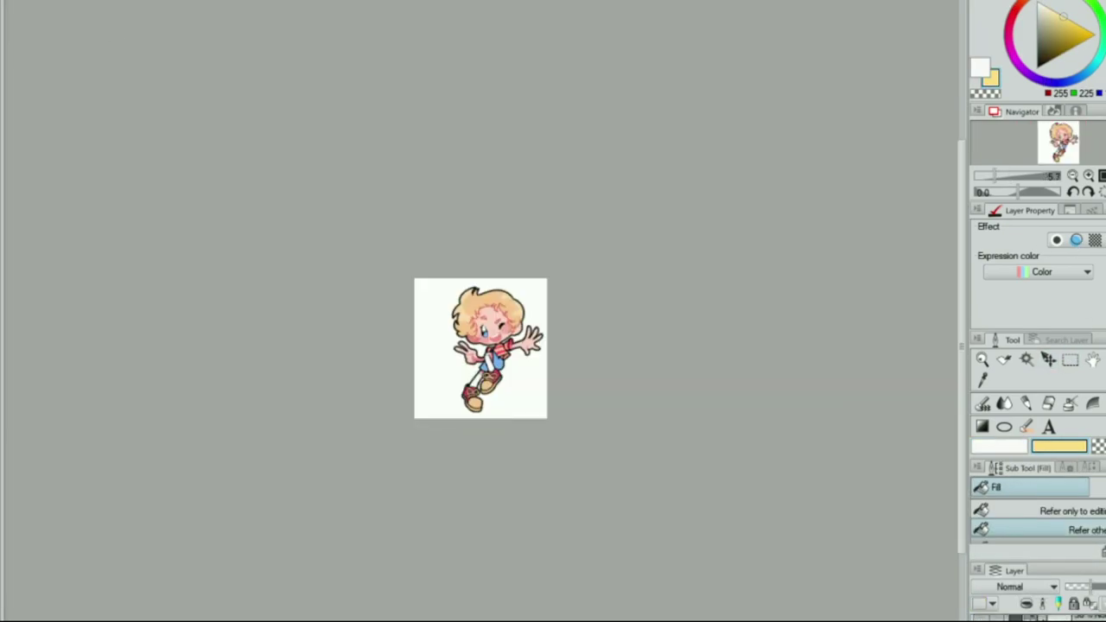
drag(681, 197, 244, 525)
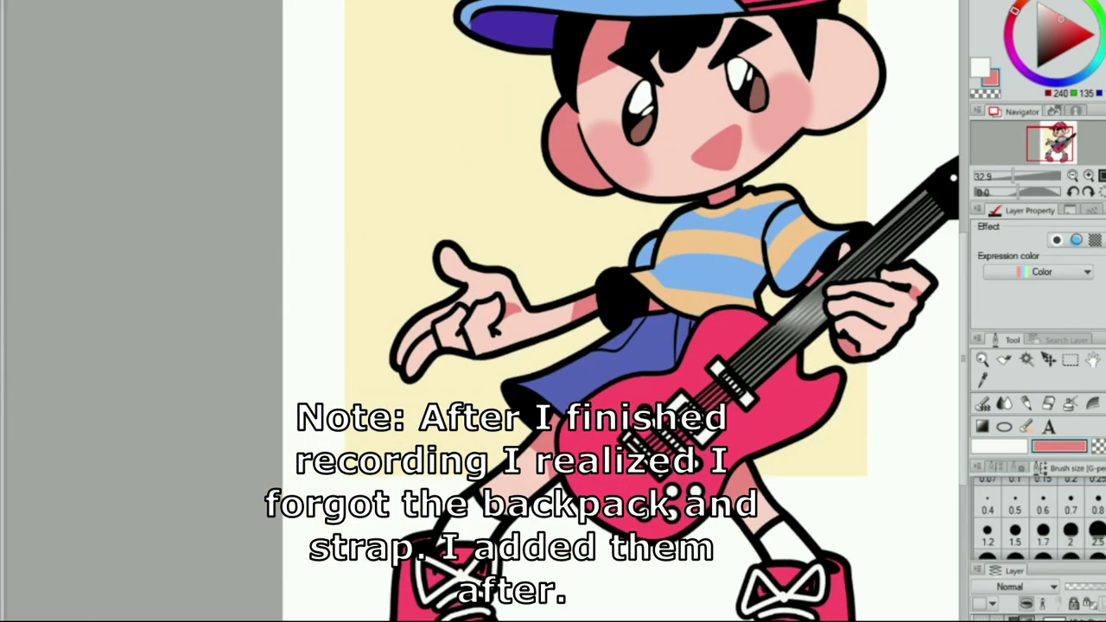
Step: Recolour the inner finger and palm lines of both hands salmon pink
drag(499, 333, 494, 298)
drag(863, 330, 707, 373)
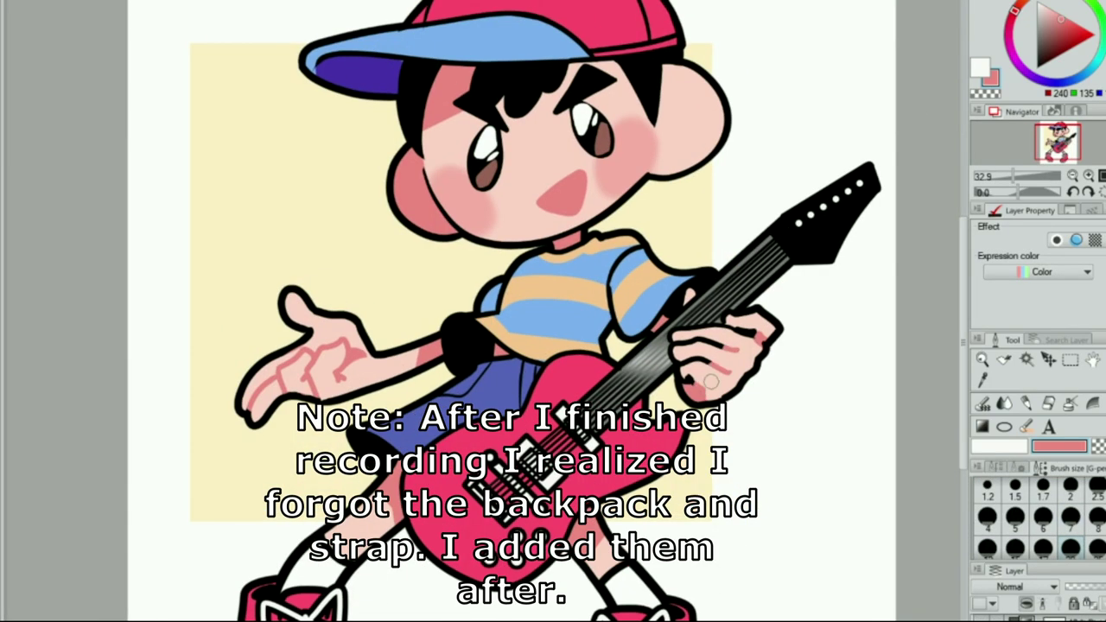
scroll(572, 219, up, 2)
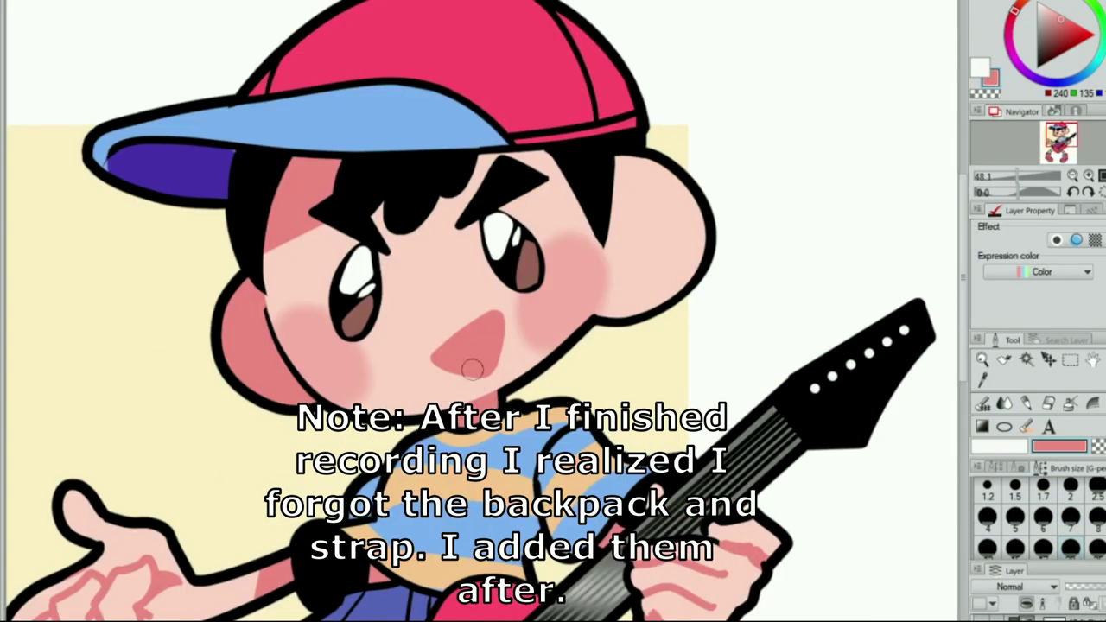